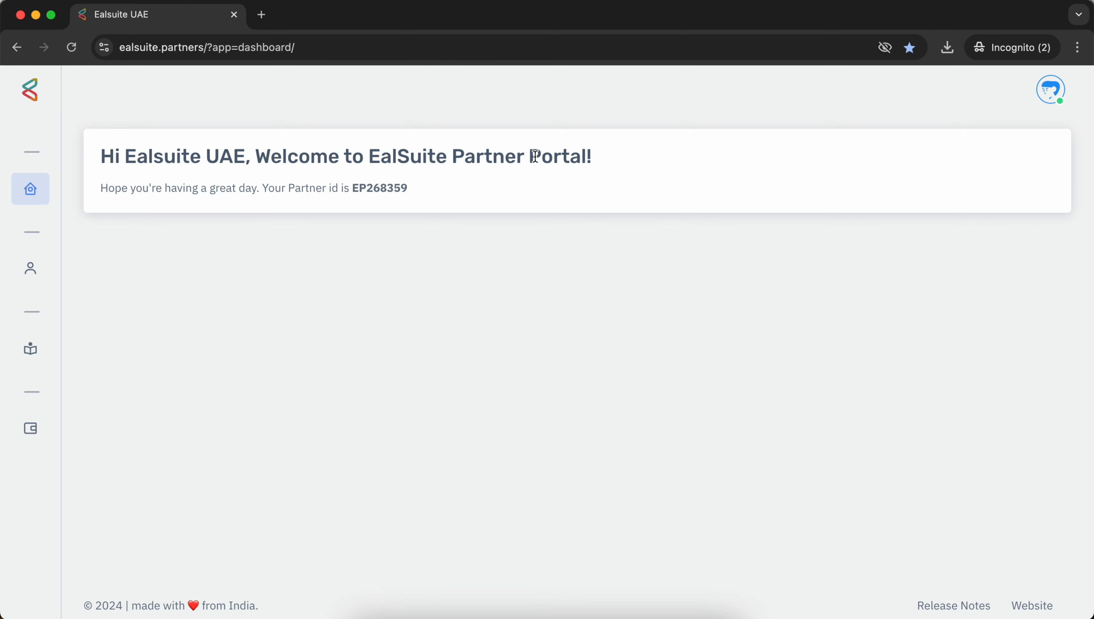
double_click(381, 186)
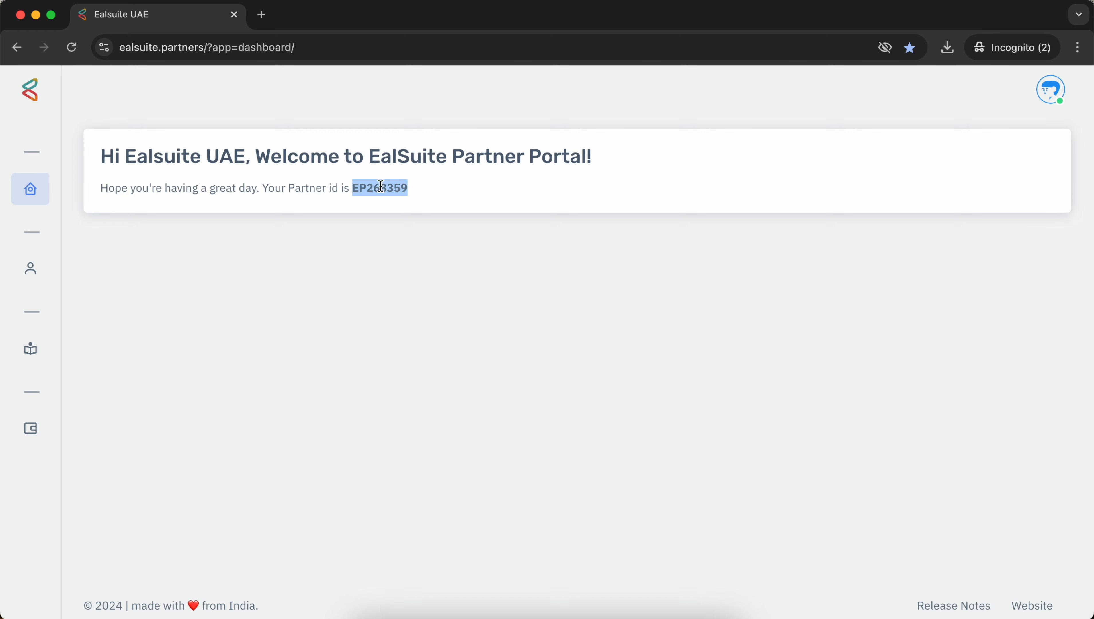
left_click(423, 201)
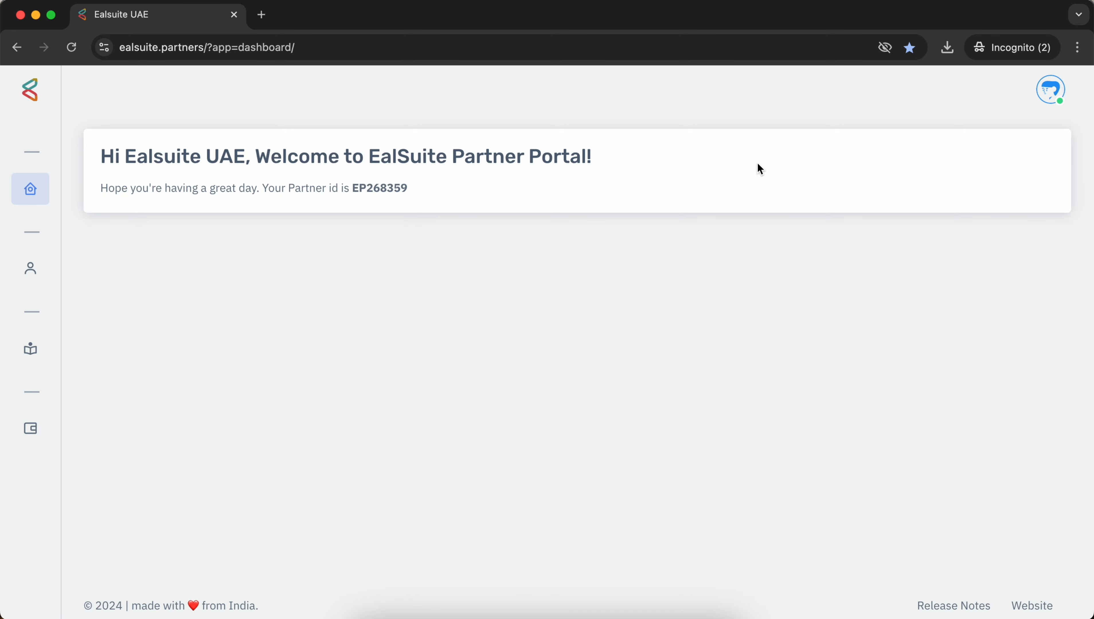
left_click(1041, 105)
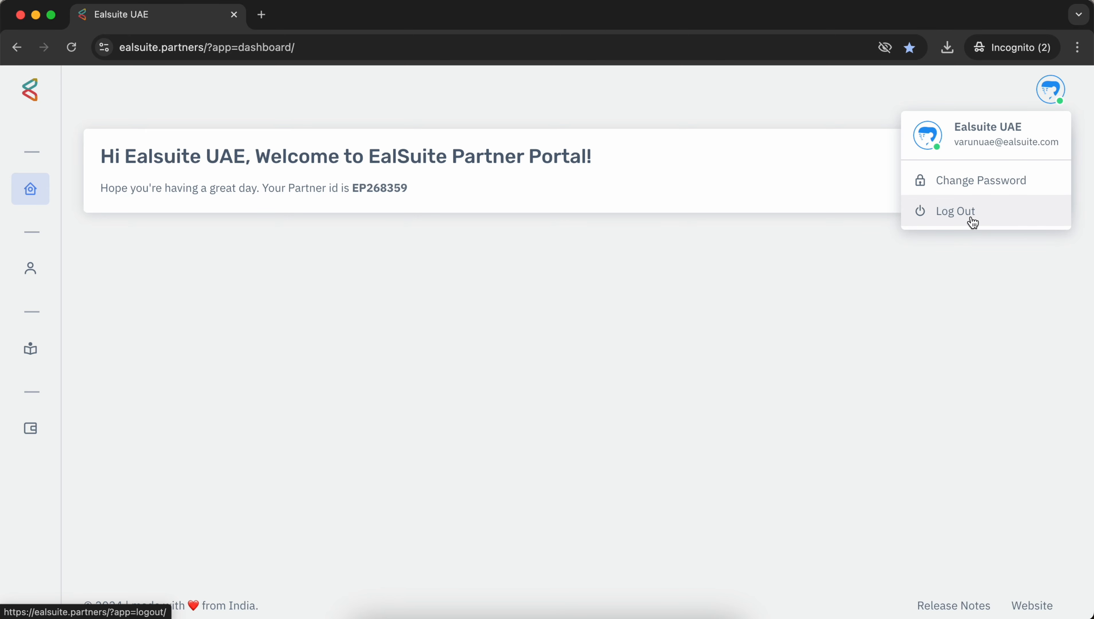
left_click(830, 271)
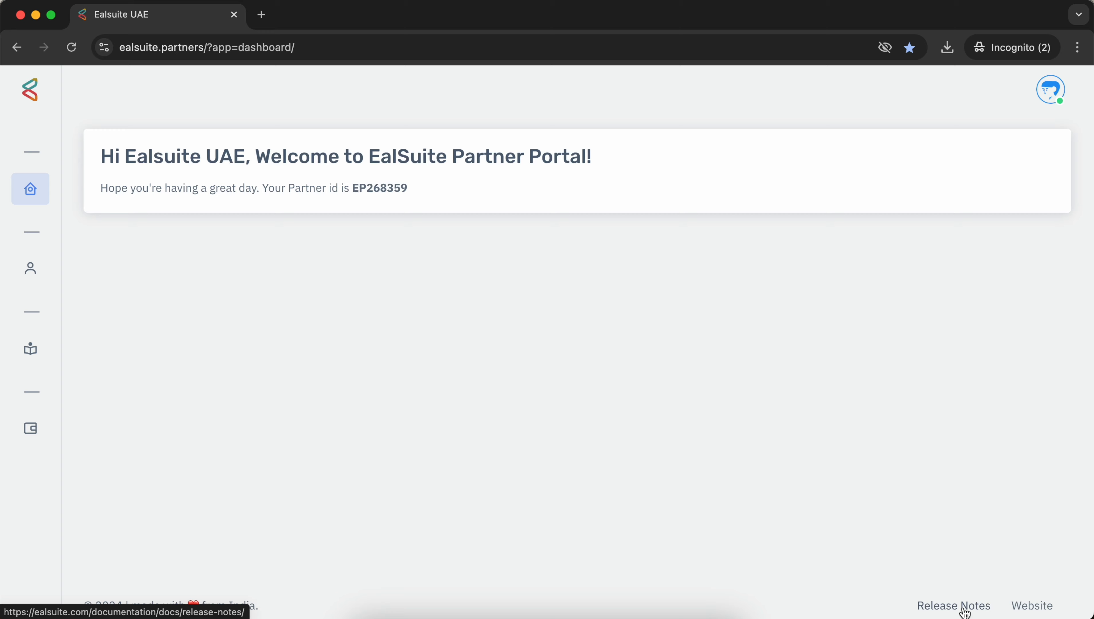
left_click(965, 612, "super")
left_click(1026, 612, "super")
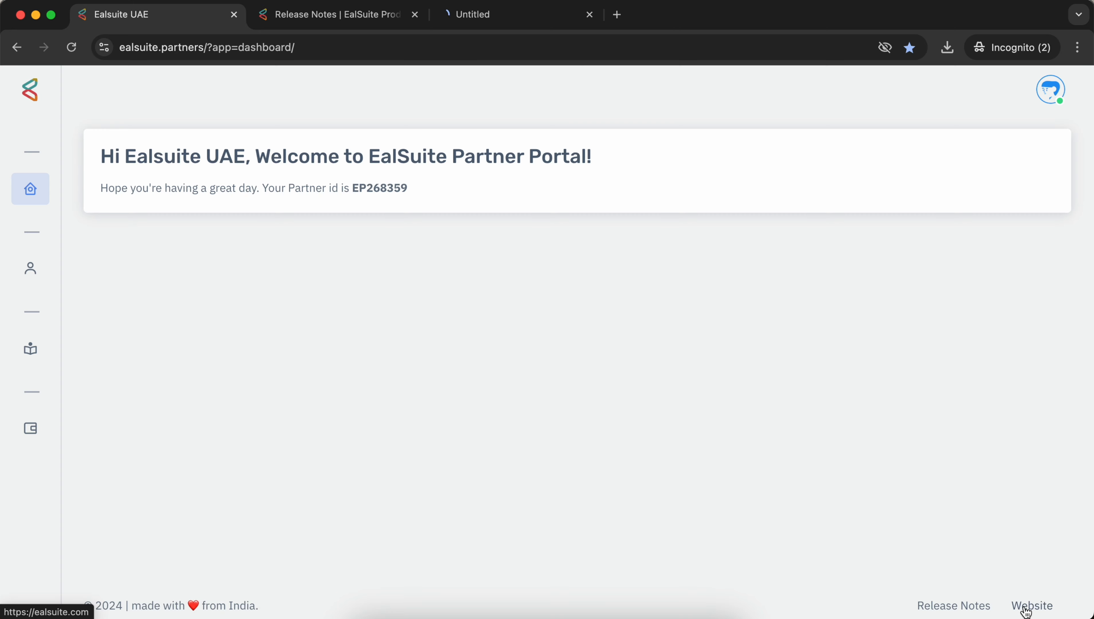
left_click(506, 17)
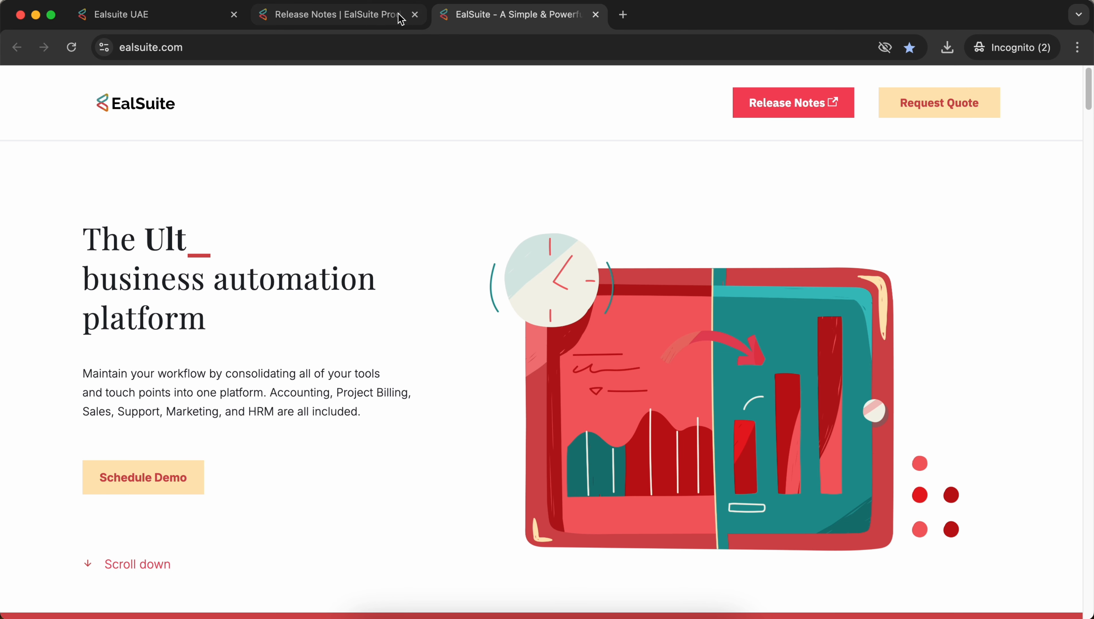
left_click(363, 17)
left_click(415, 14)
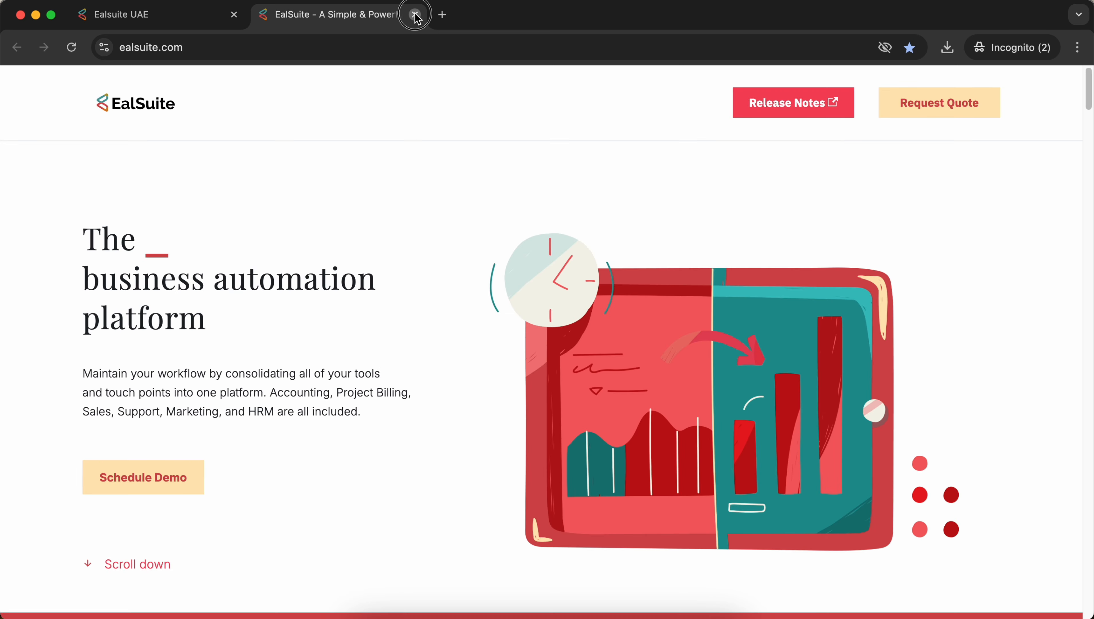
left_click(415, 15)
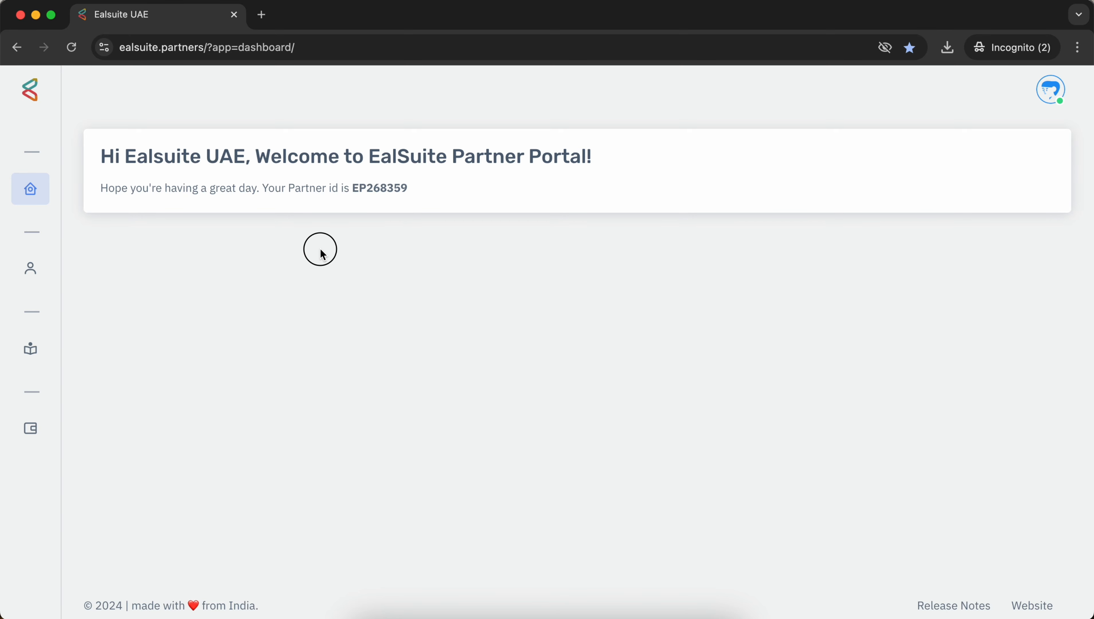
Step: Open the Workspace List from the sidebar's Workspaces > Manage menu
mouse_move(49, 100)
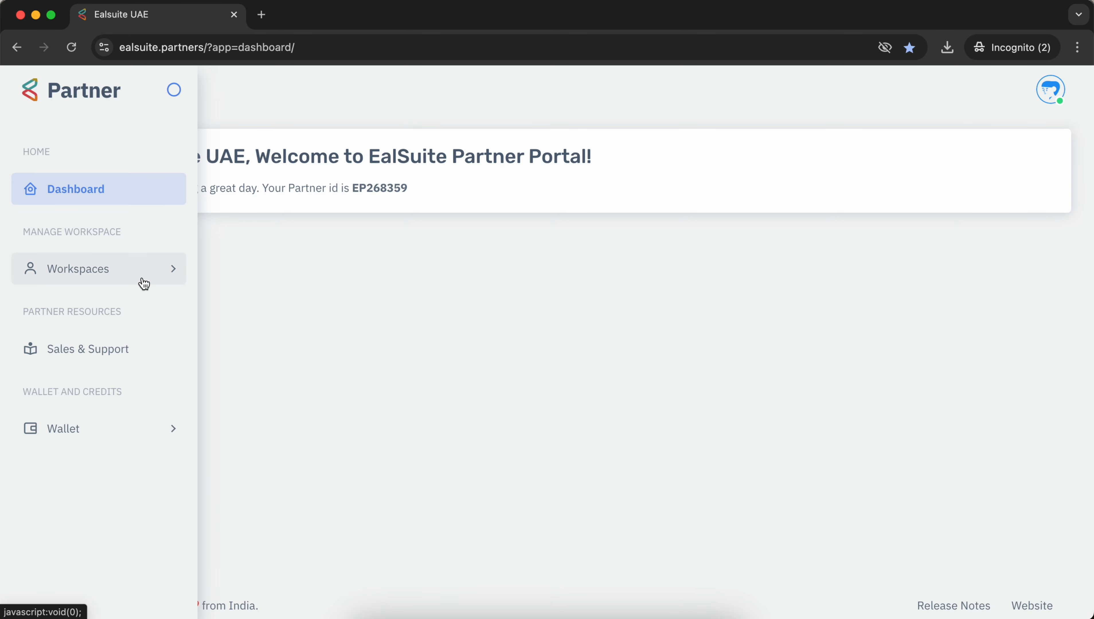
left_click(124, 273)
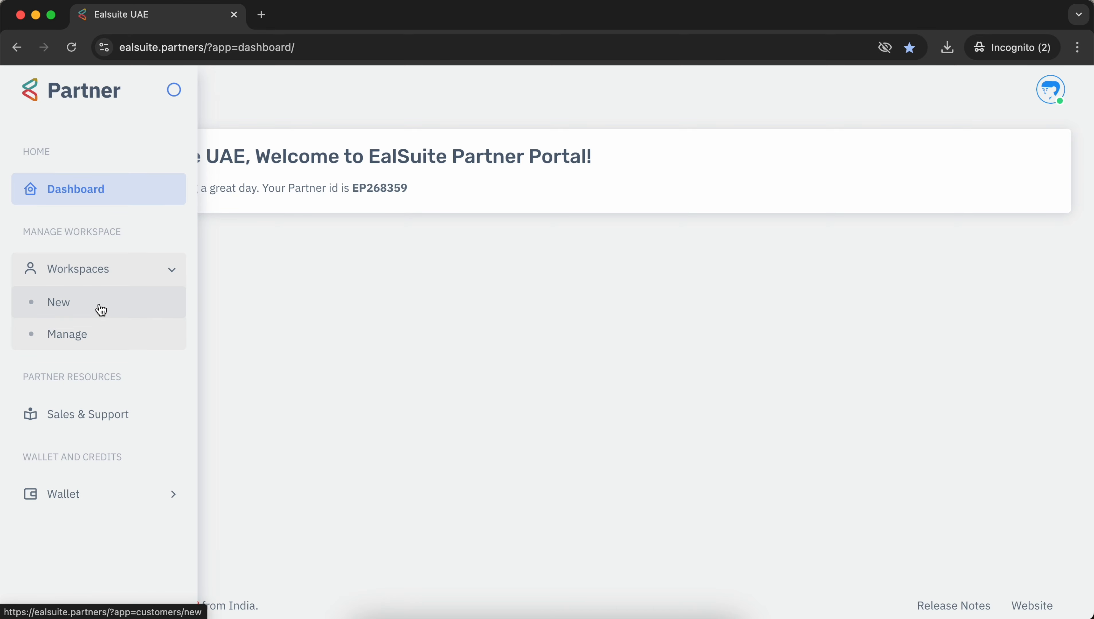
left_click(98, 340)
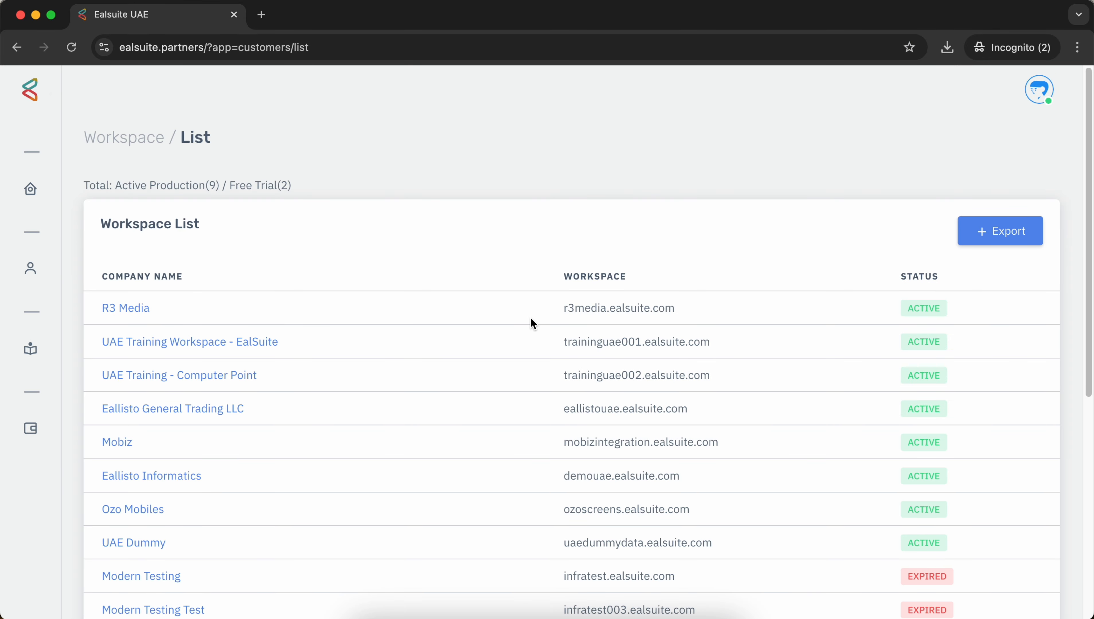
scroll(531, 323, "down", 10)
scroll(531, 323, "up", 10)
scroll(231, 286, "down", 1)
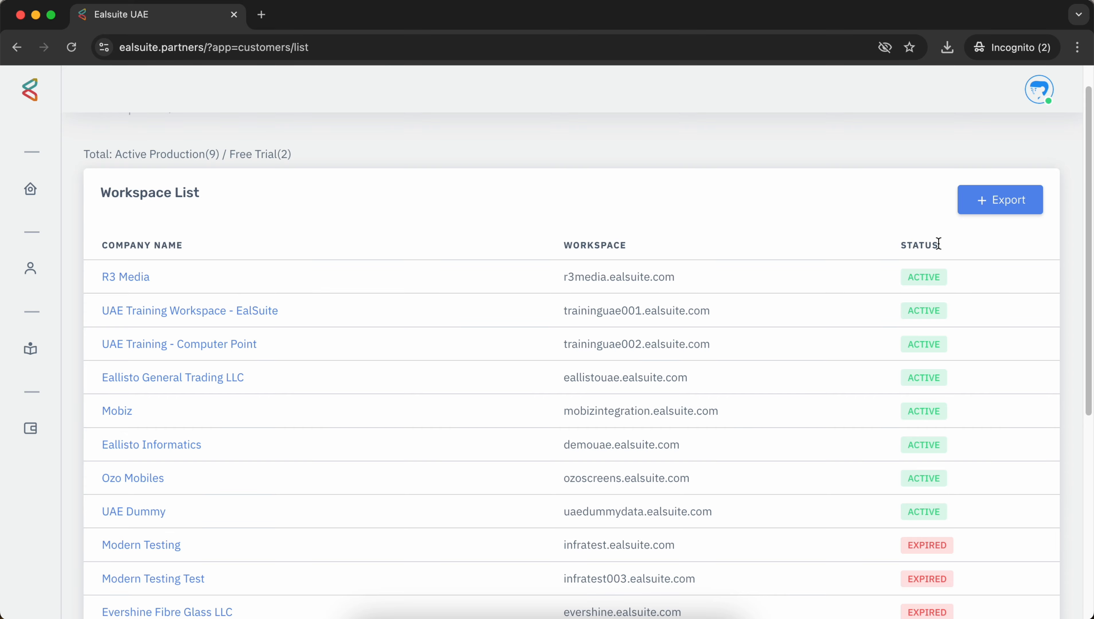
scroll(907, 311, "down", 1)
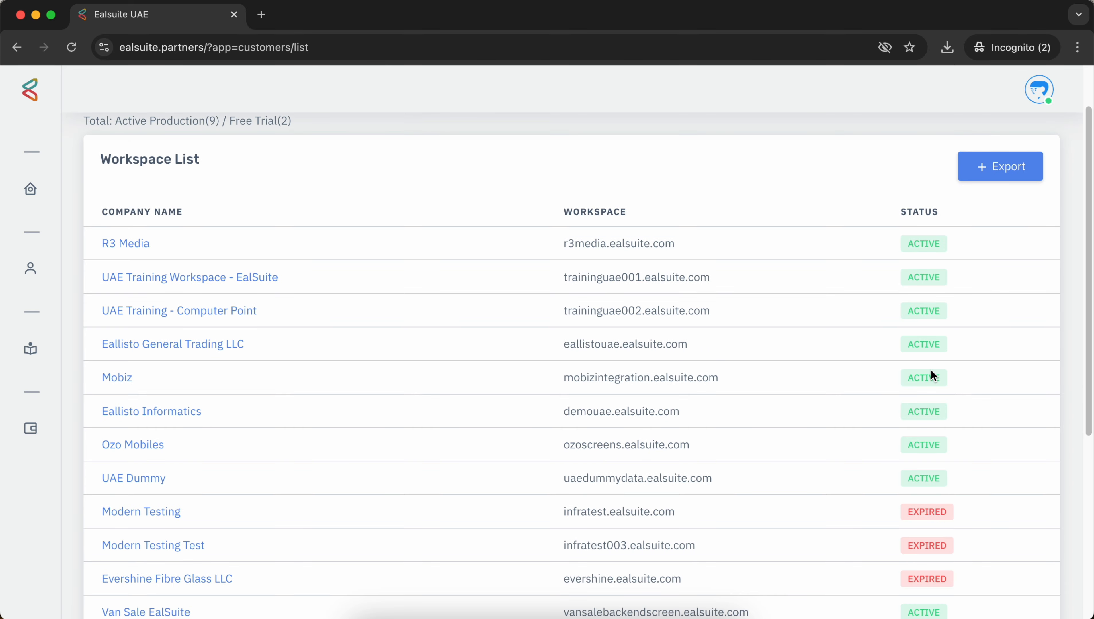
scroll(931, 369, "down", 8)
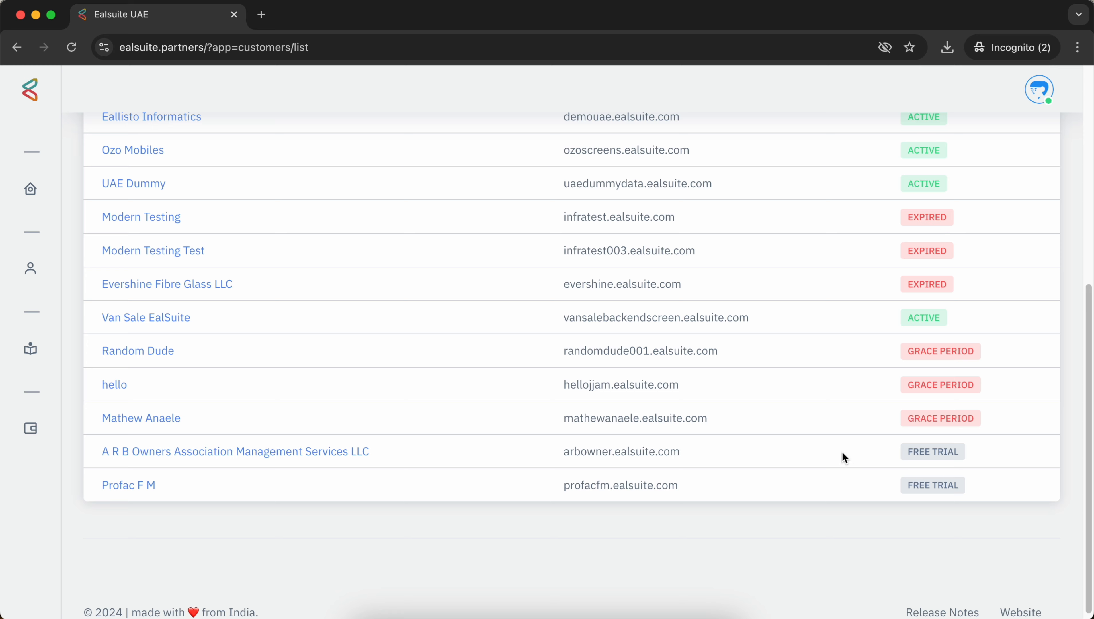
scroll(841, 451, "up", 10)
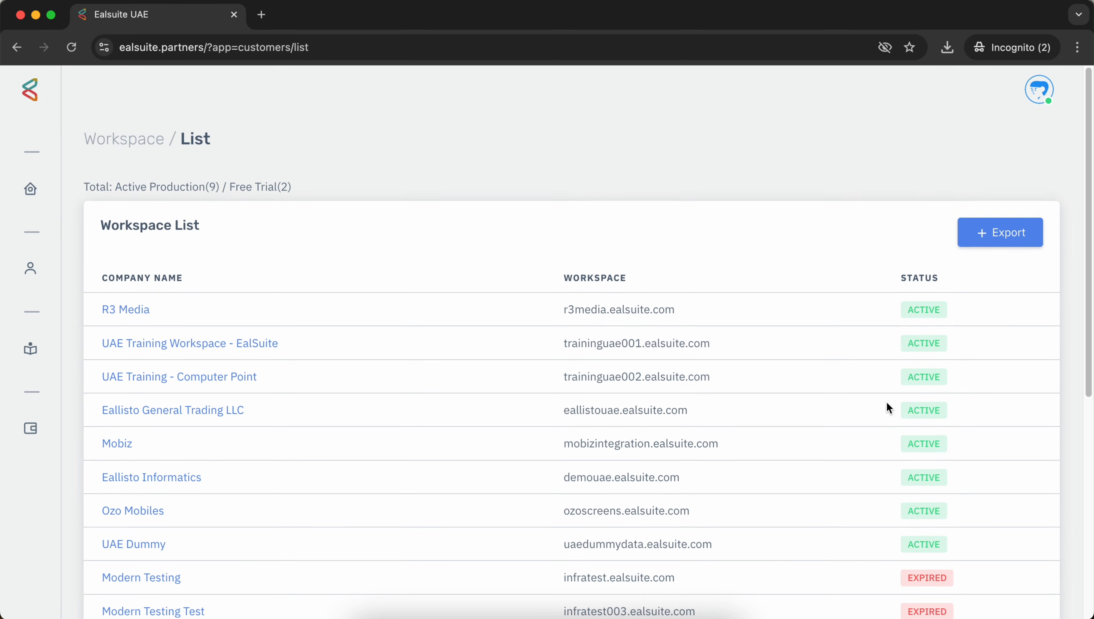
Step: Export the workspace list and save pp_customer_export-_2024-11-26.xlsx to Downloads
left_click(1009, 234)
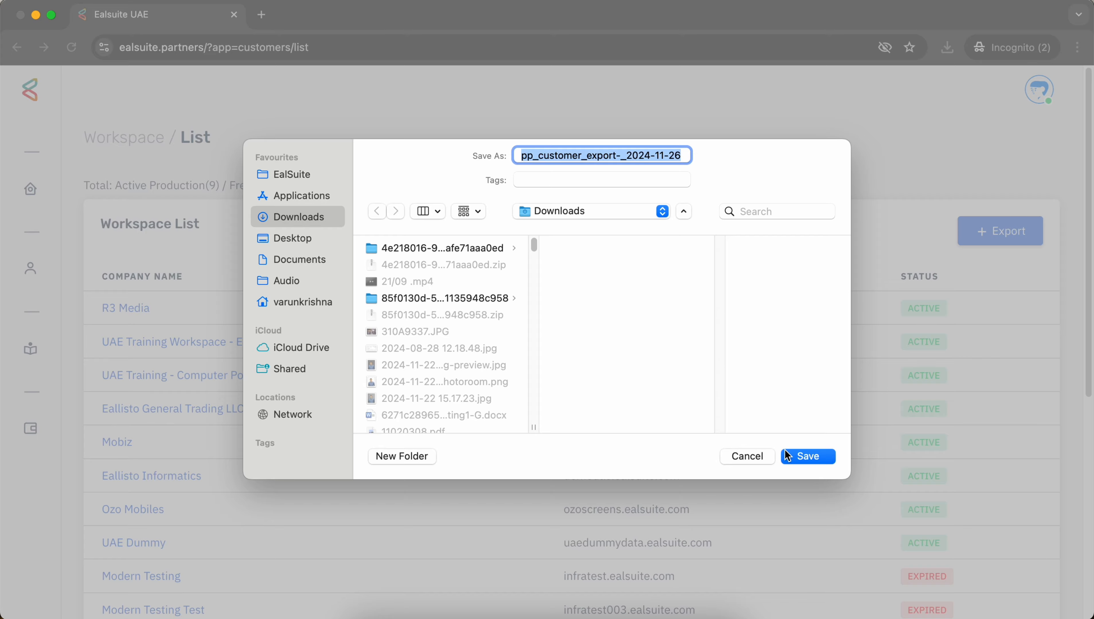
left_click(788, 453)
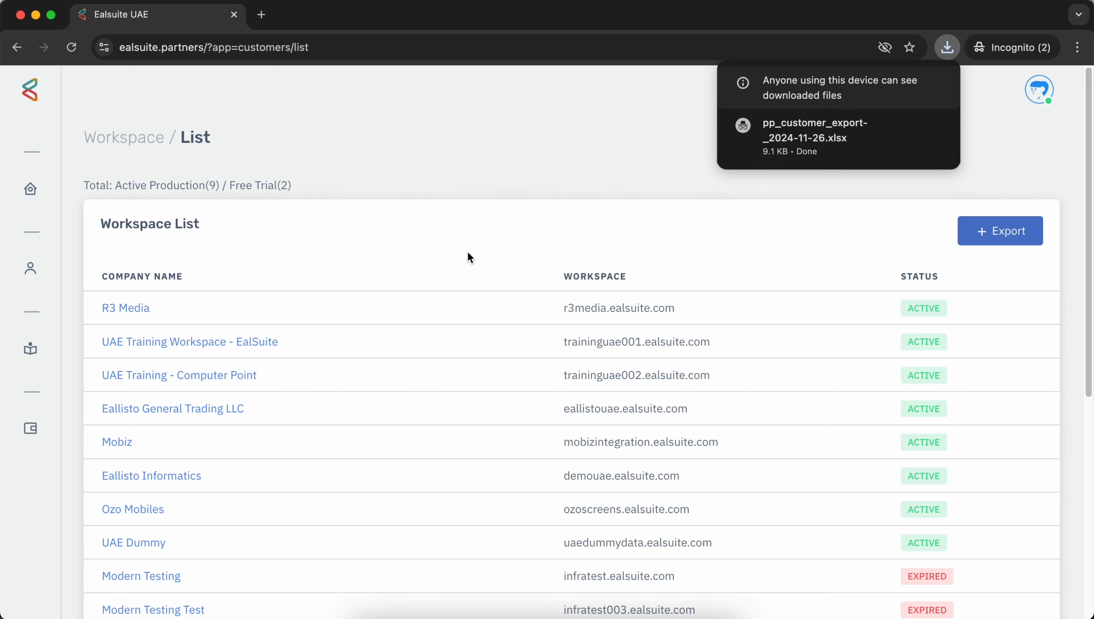
mouse_move(864, 138)
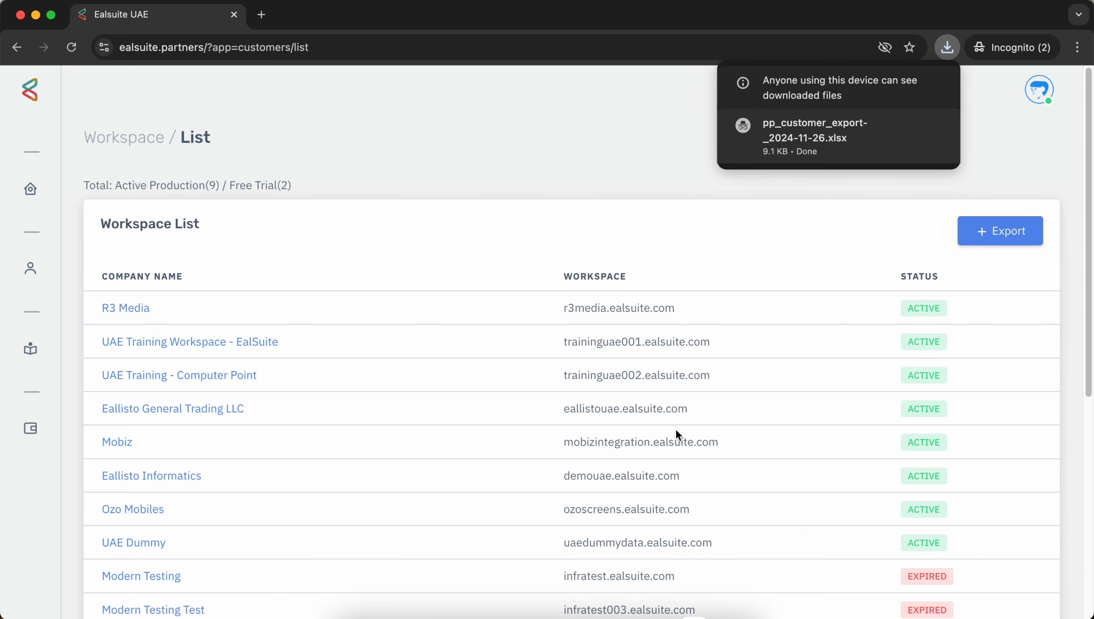
mouse_move(818, 149)
left_click(672, 147)
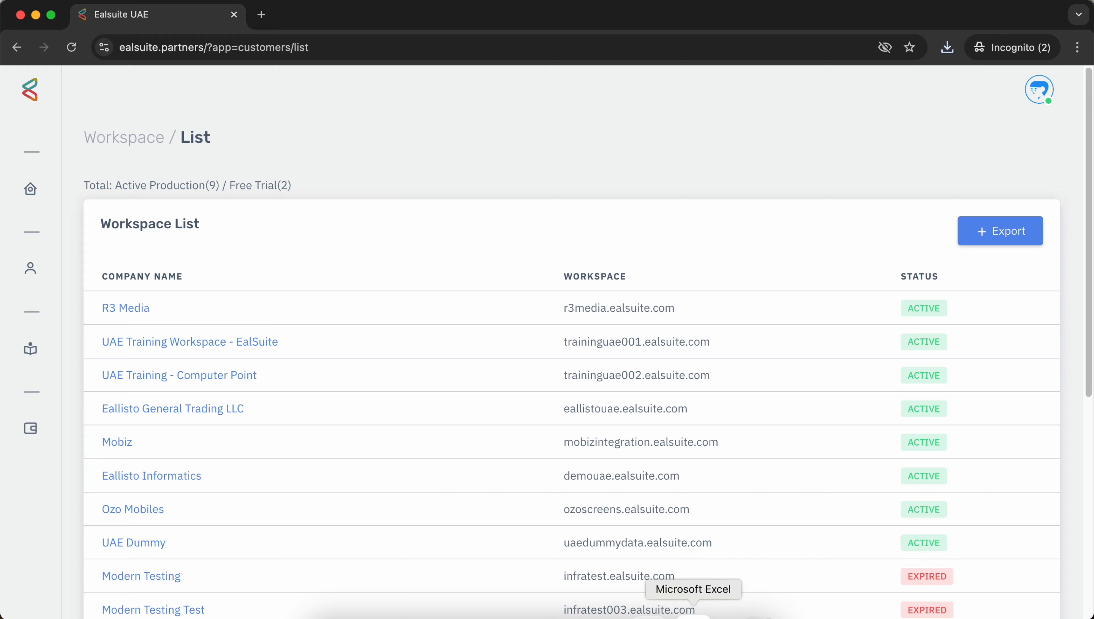
left_click(693, 615)
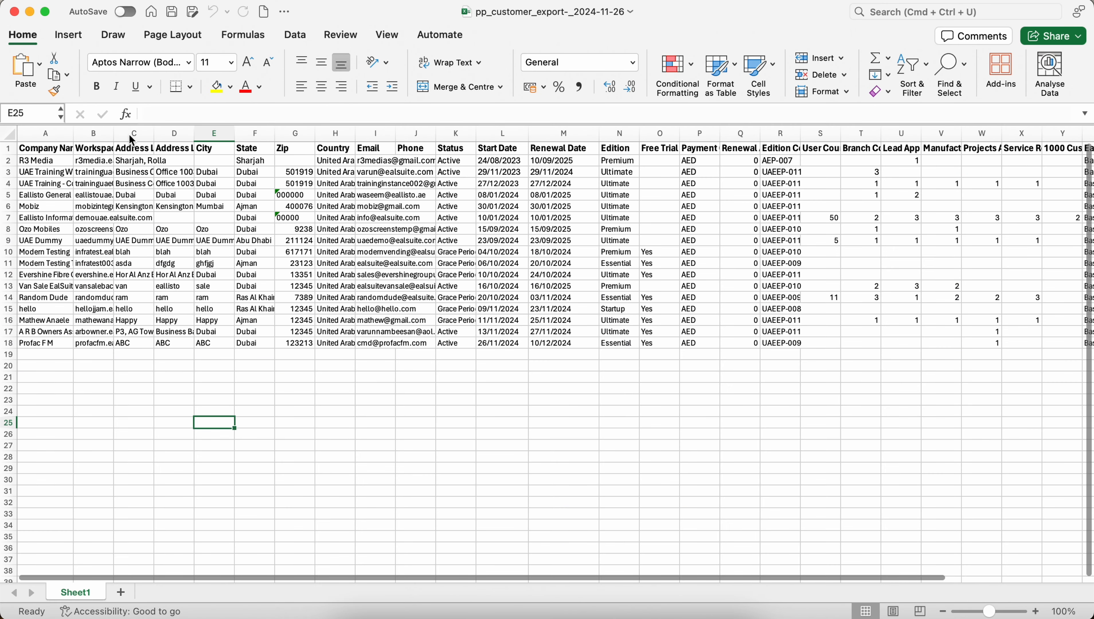
left_click(9, 132)
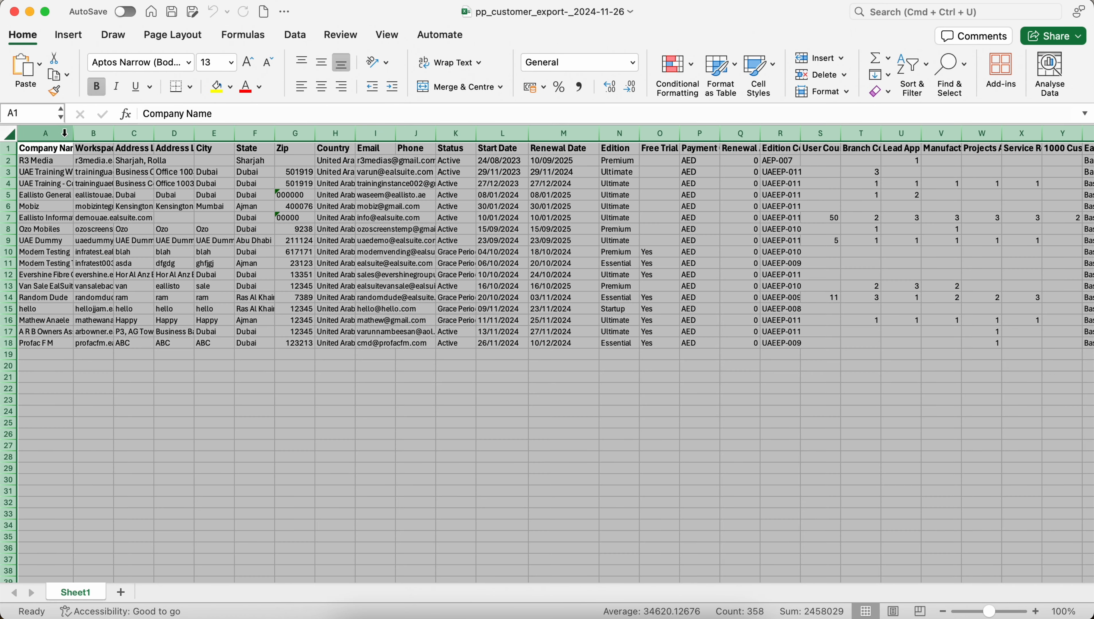
double_click(74, 133)
left_click(86, 167)
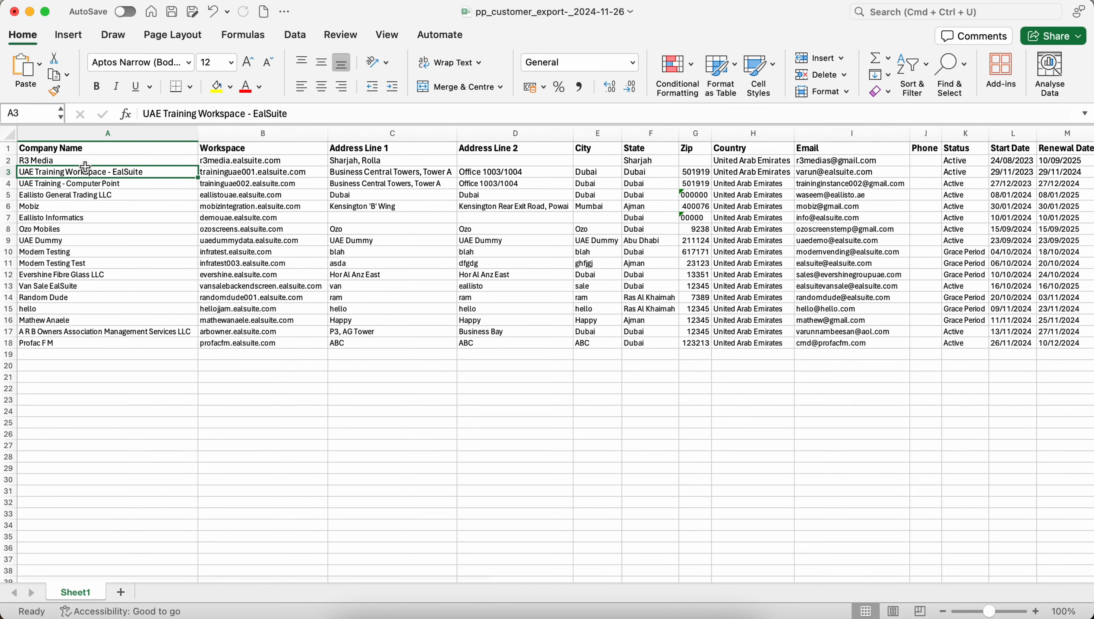
key("Right")
key("Right")
key("Right")
key("Right")
key("Right")
key("Right")
key("Right")
key("Right")
key("Right")
key("Right")
key("Right")
key("Right")
key("Right")
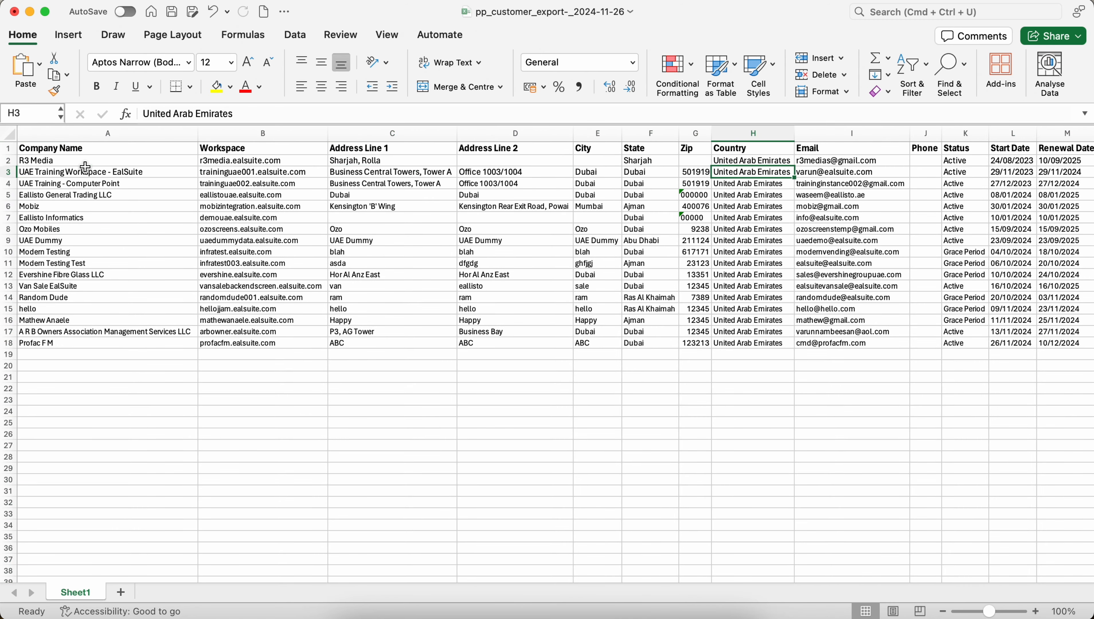
key("Right")
key("Right")
key("Right")
key("Right")
key("Right")
key("Right")
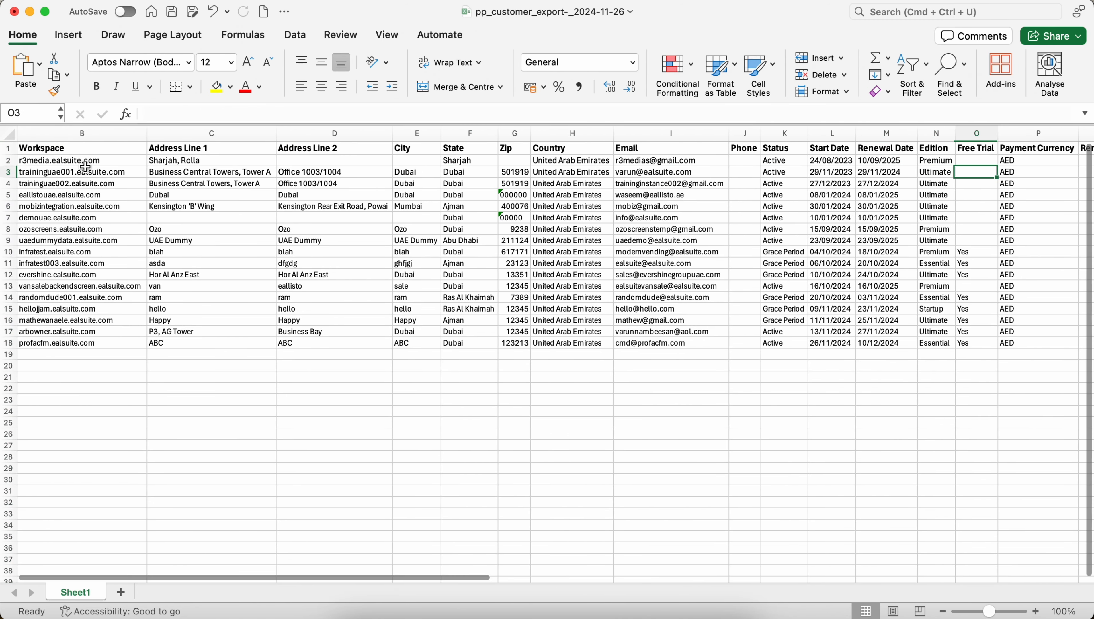
key("Right")
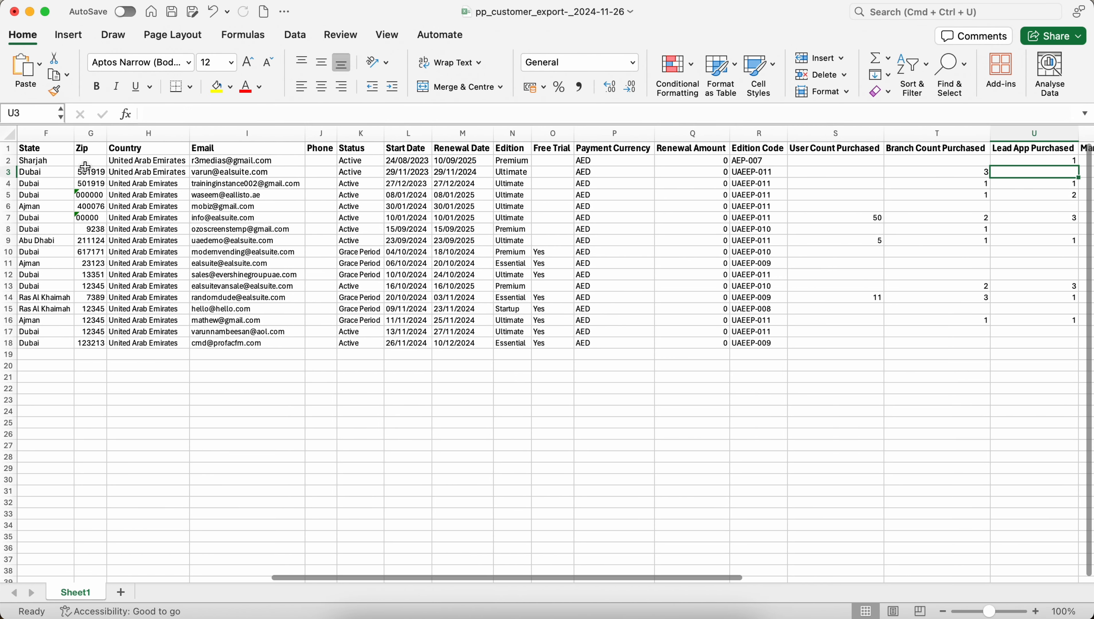
mouse_move(187, 148)
left_mouse_down()
mouse_move(13, 139)
mouse_move(181, 150)
left_mouse_up()
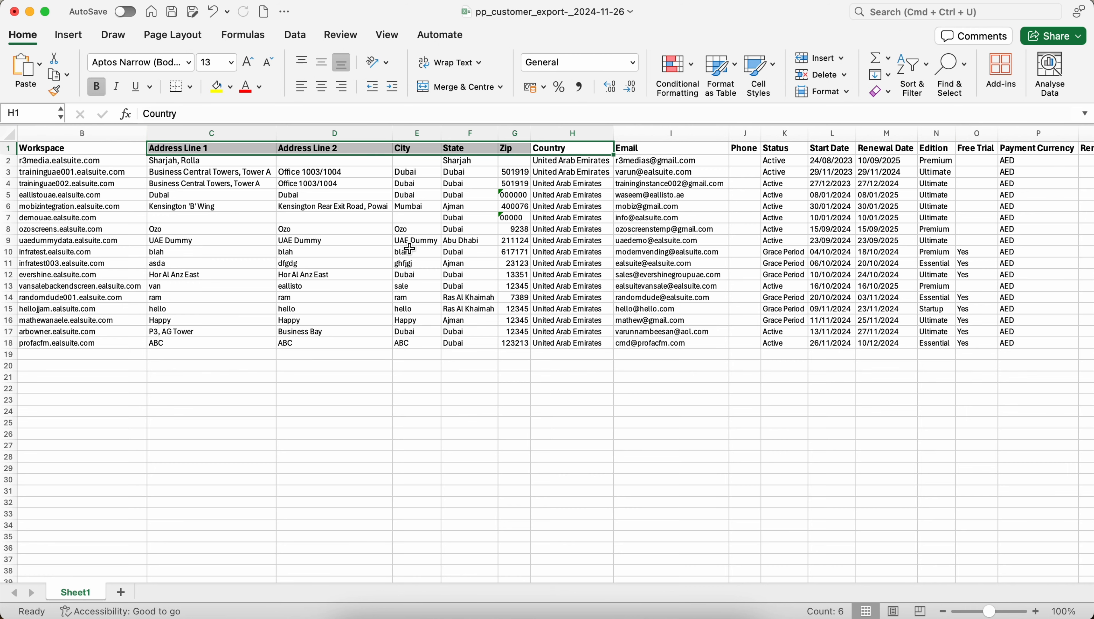
scroll(410, 249, "right", 10)
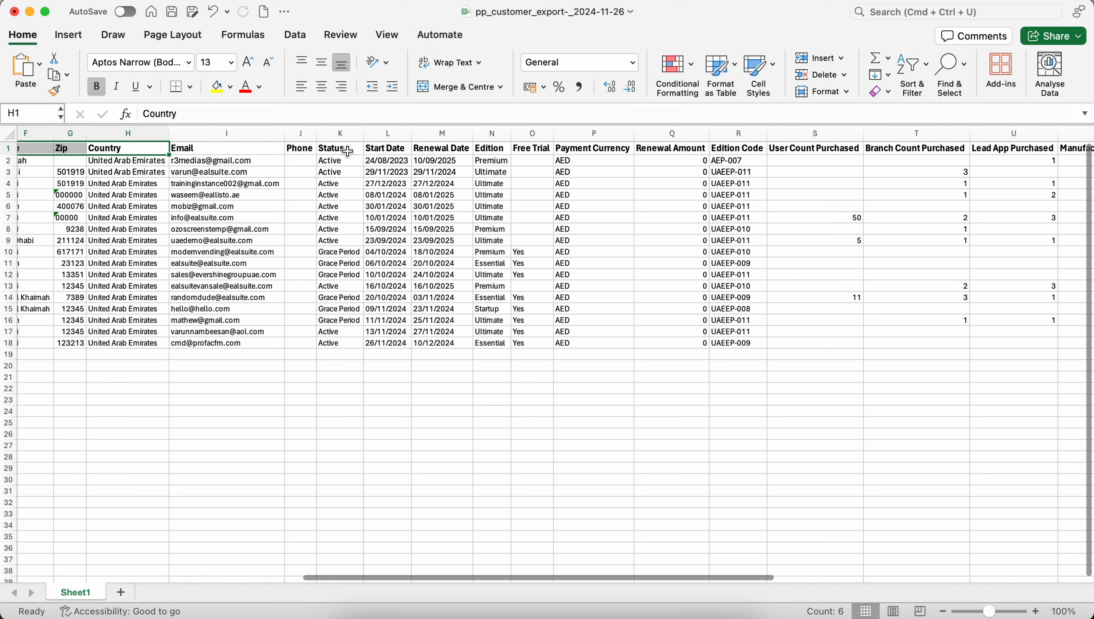
left_click(348, 151)
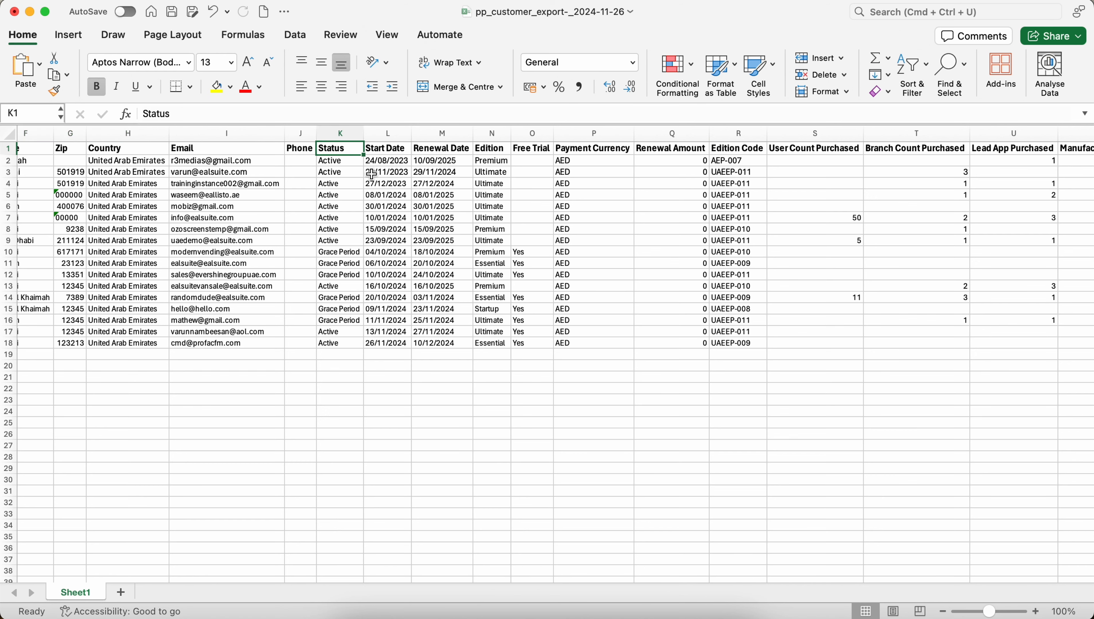
scroll(382, 185, "right", 5)
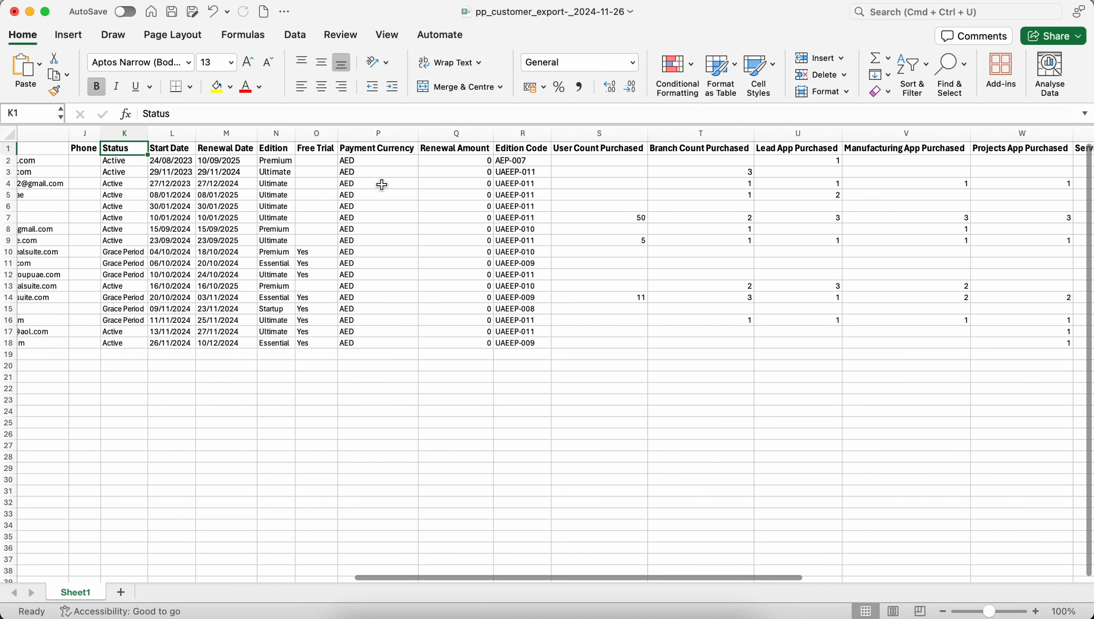
left_click(284, 176)
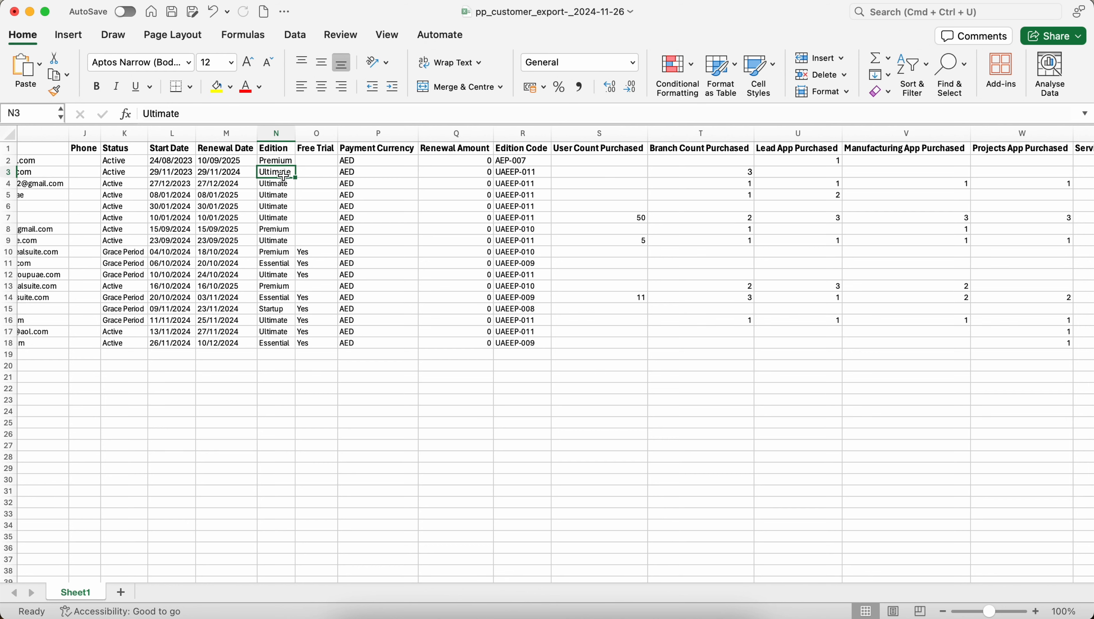
left_click(379, 166)
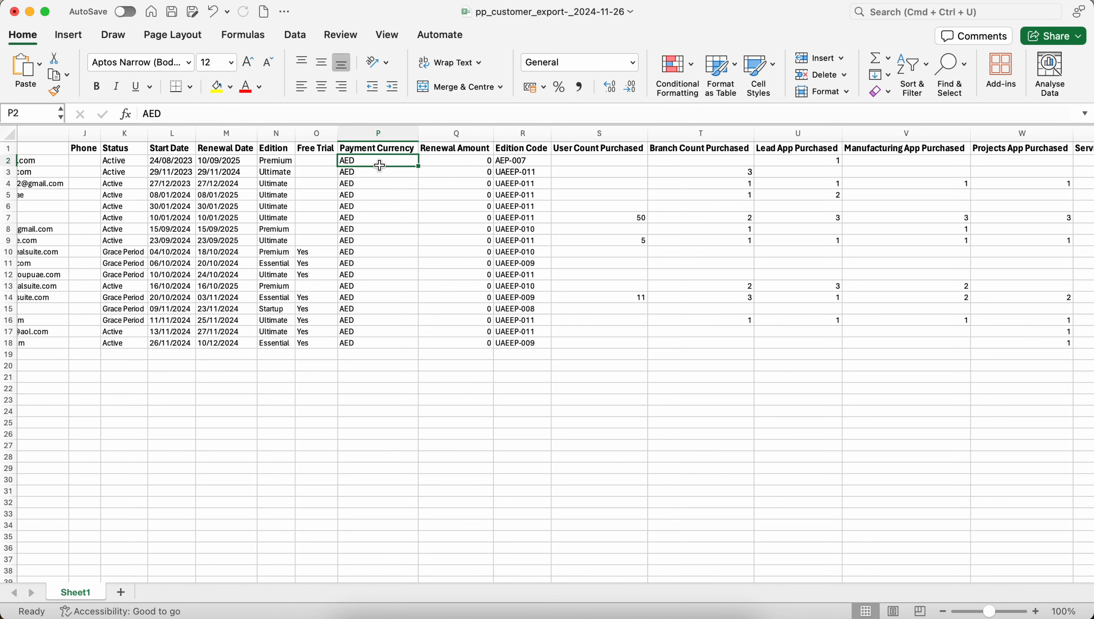
left_click(441, 171)
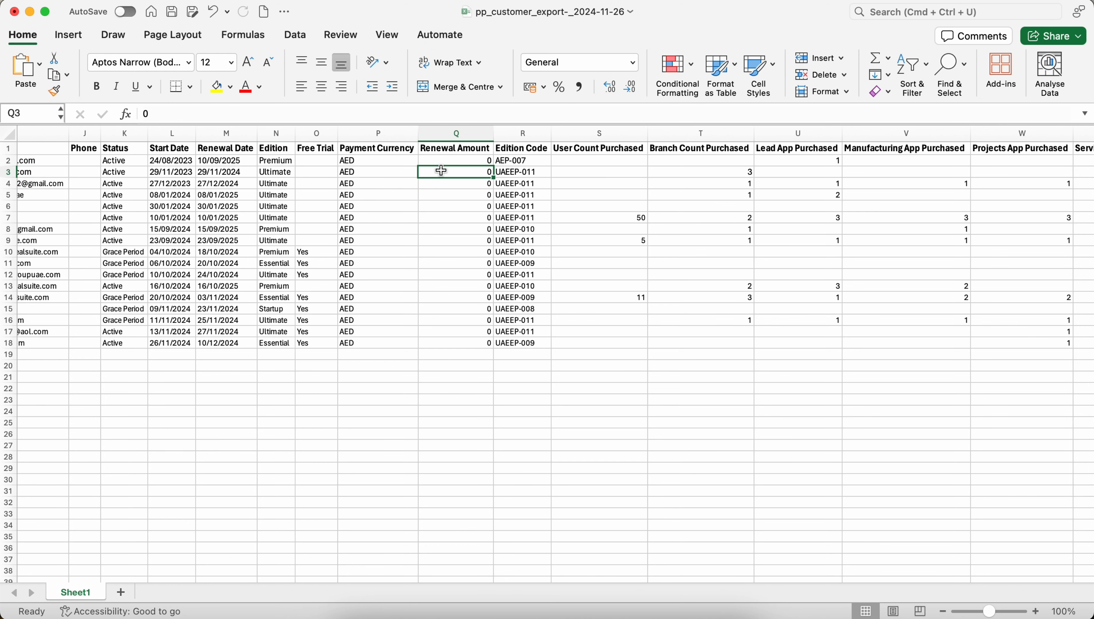
scroll(534, 185, "right", 5)
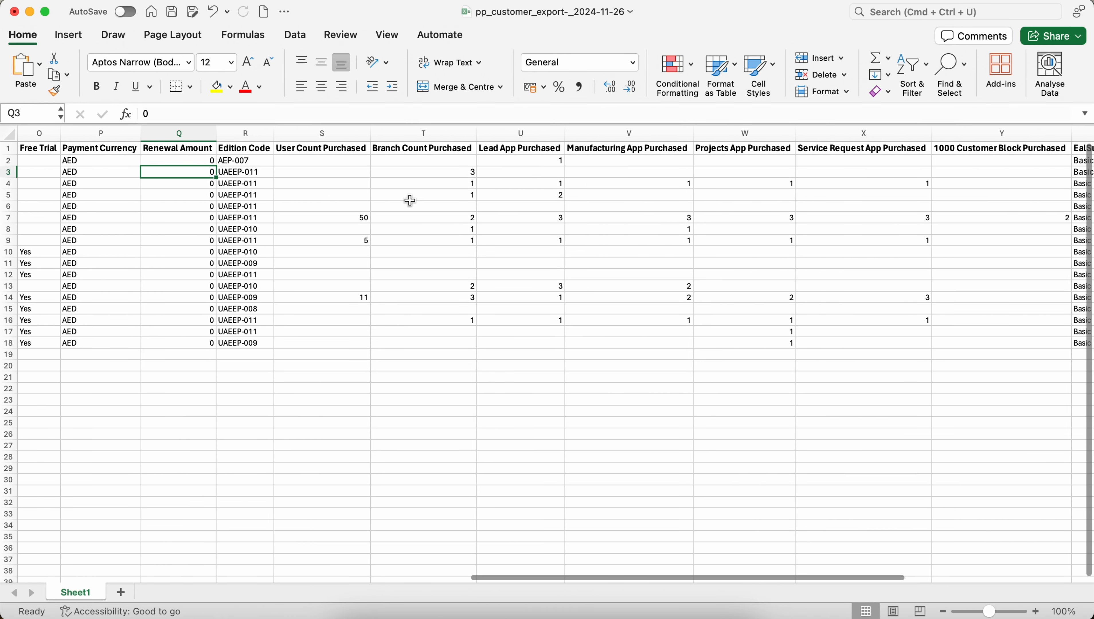
scroll(491, 208, "right", 5)
scroll(492, 208, "left", 3)
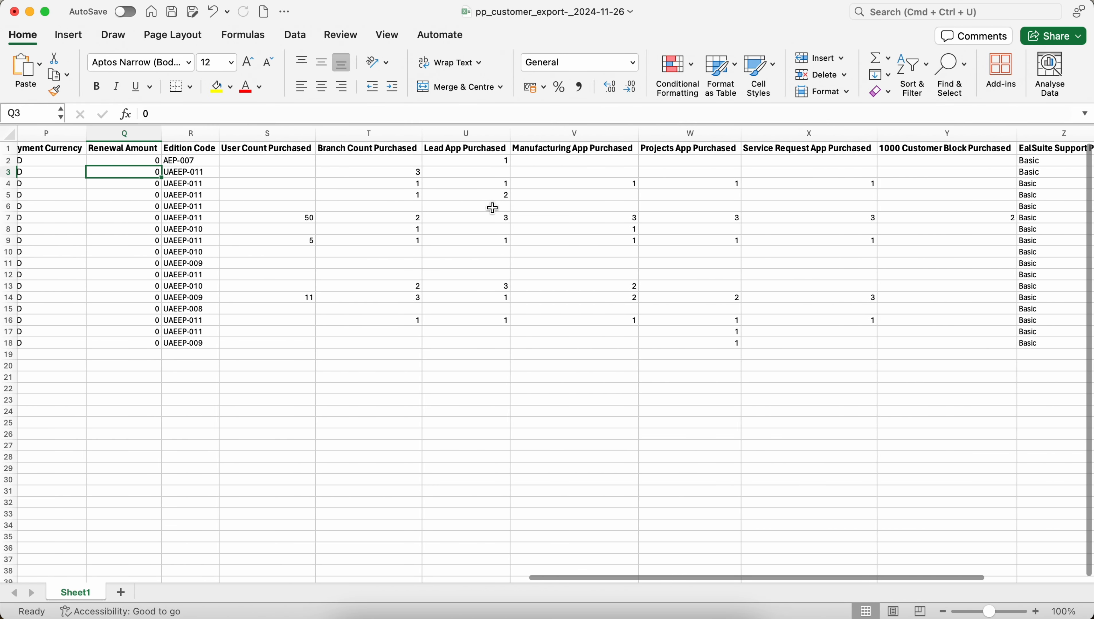
scroll(492, 208, "right", 4)
scroll(493, 208, "left", 5)
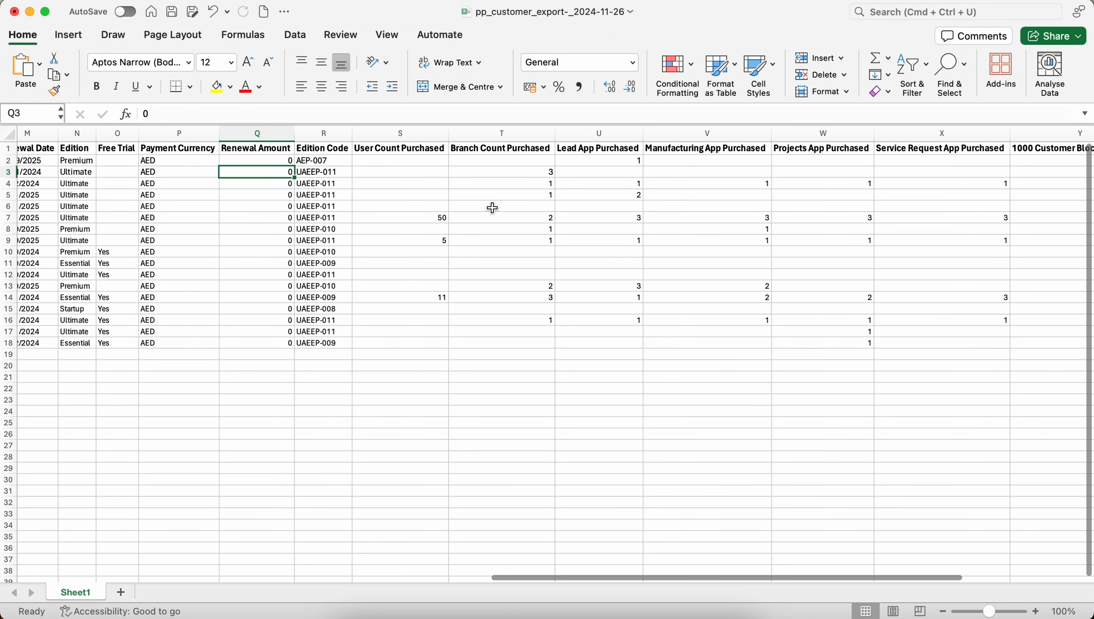
scroll(262, 171, "left", 3)
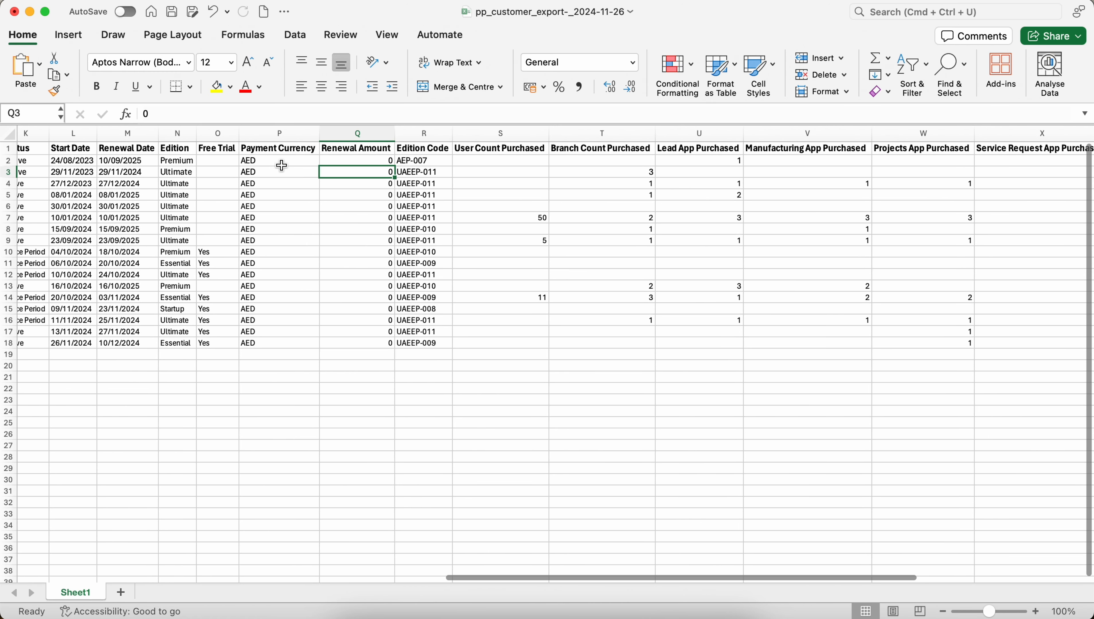
scroll(282, 166, "left", 3)
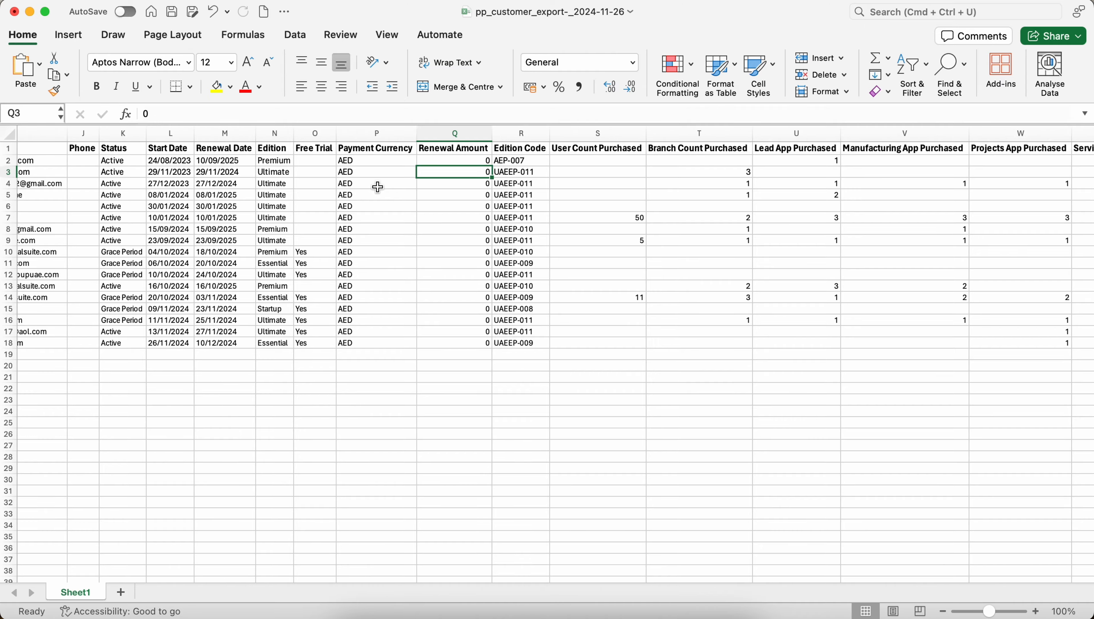
Step: Close the customer export workbook in Excel, choosing Don't Save
left_click(14, 12)
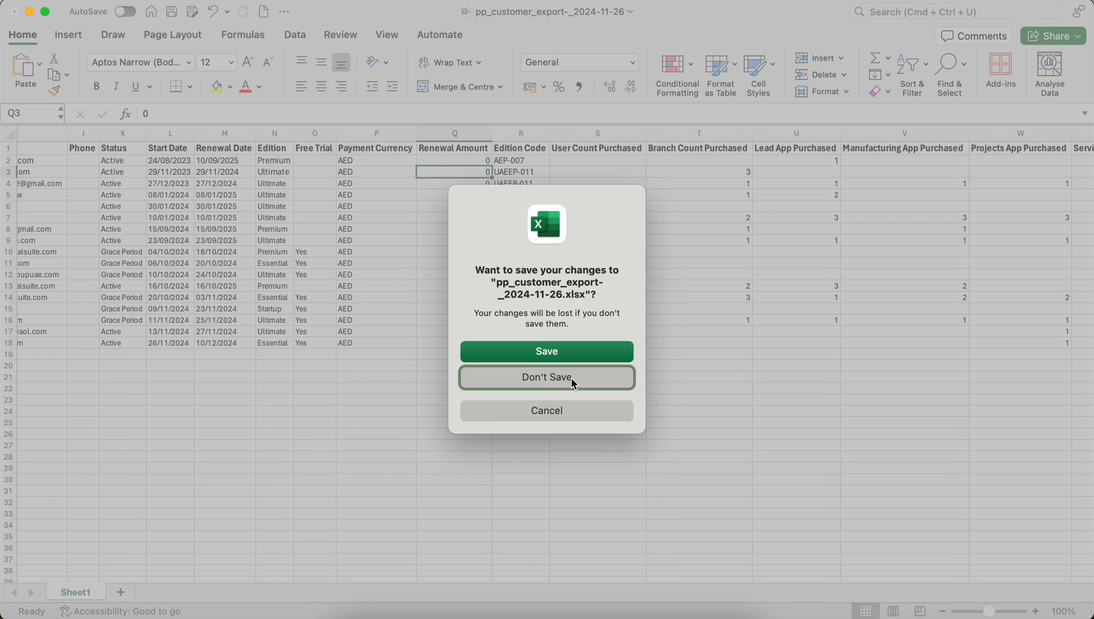
left_click(571, 379)
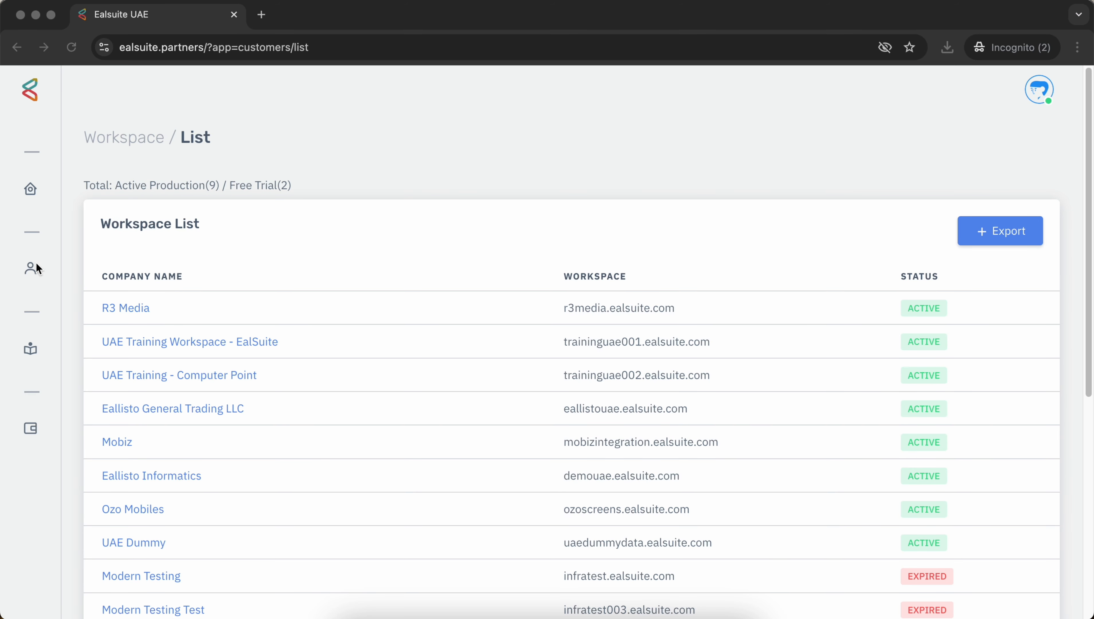
mouse_move(36, 264)
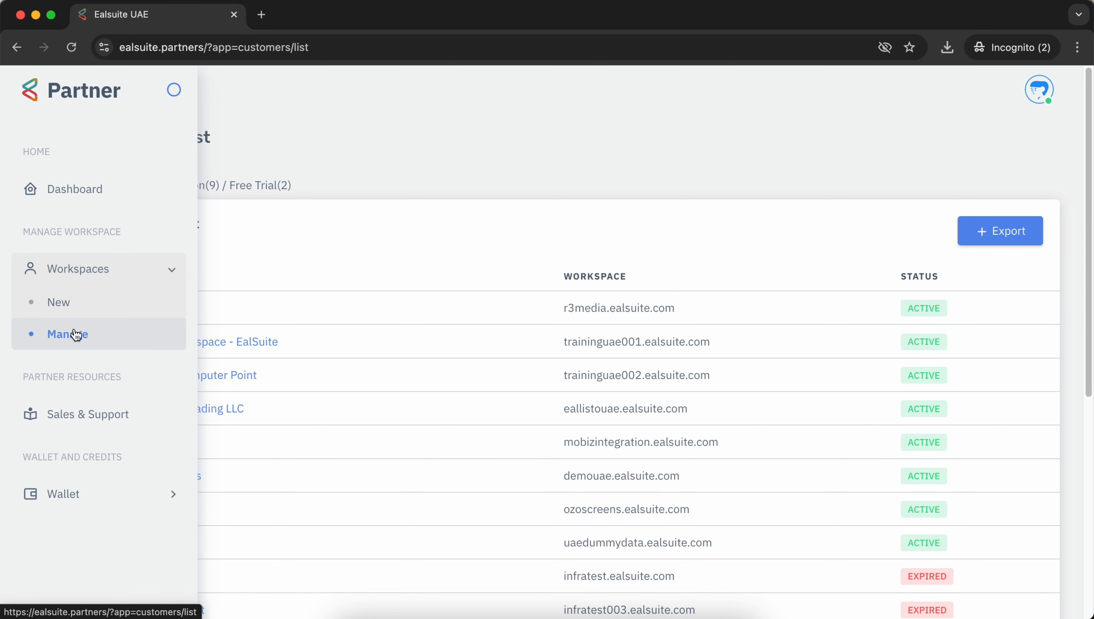
Step: Start a new workspace and enter the user's first name, last name and e-mail address
left_click(76, 304)
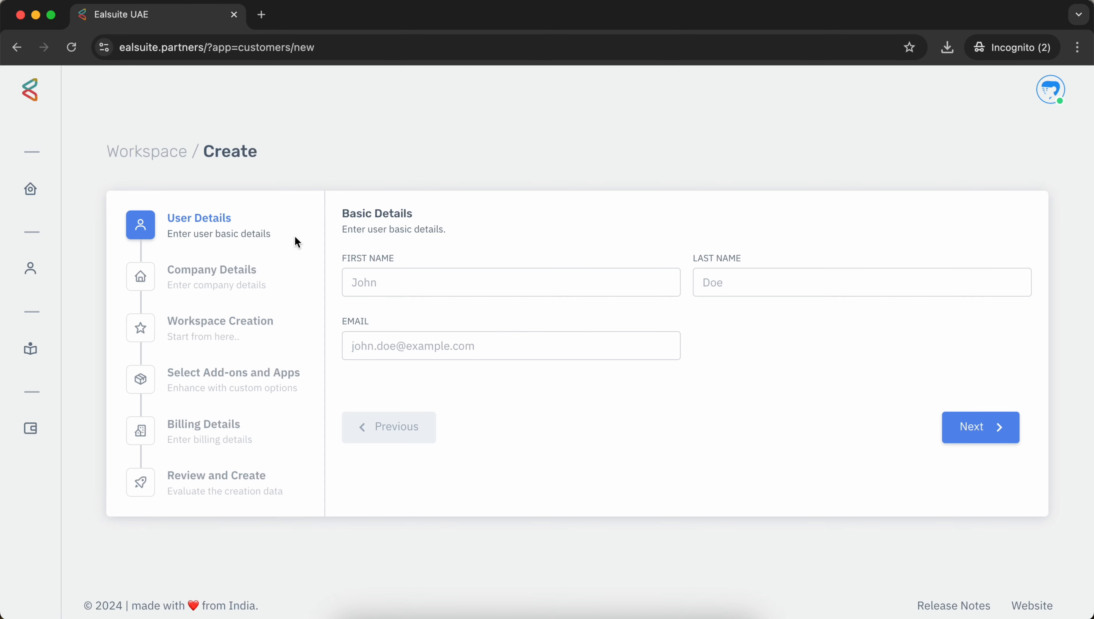
mouse_move(42, 261)
left_click(491, 281)
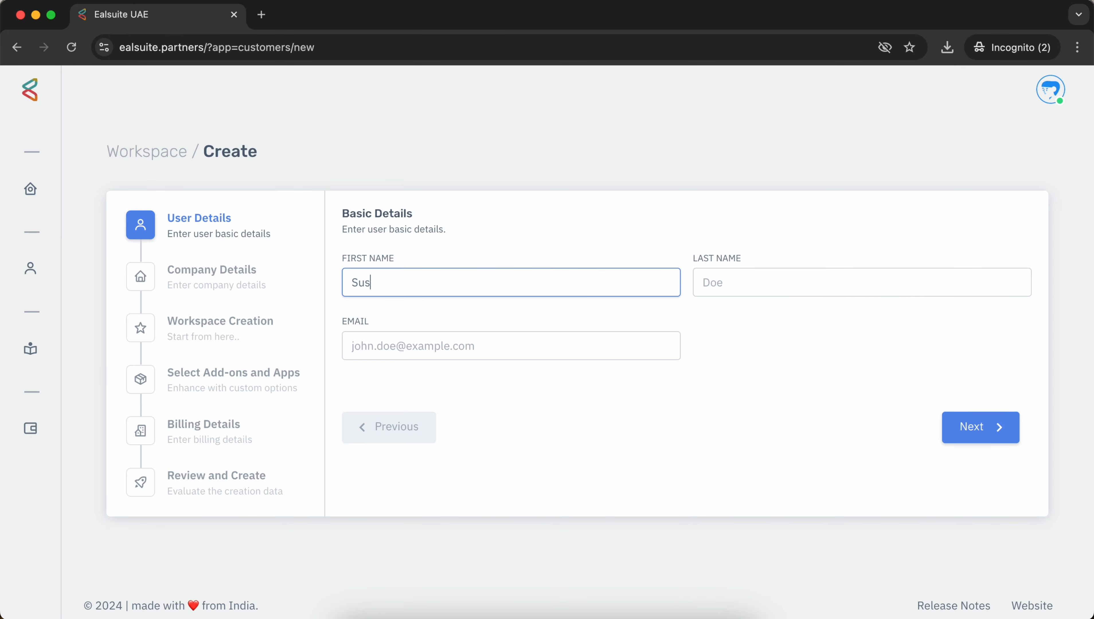
key("Tab")
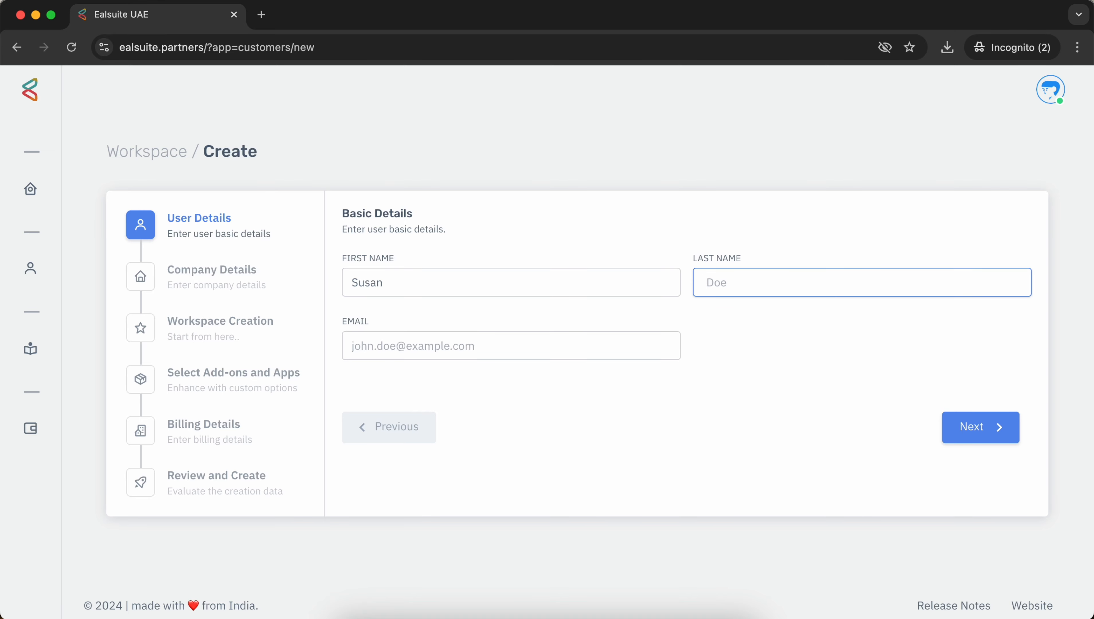
key("Tab")
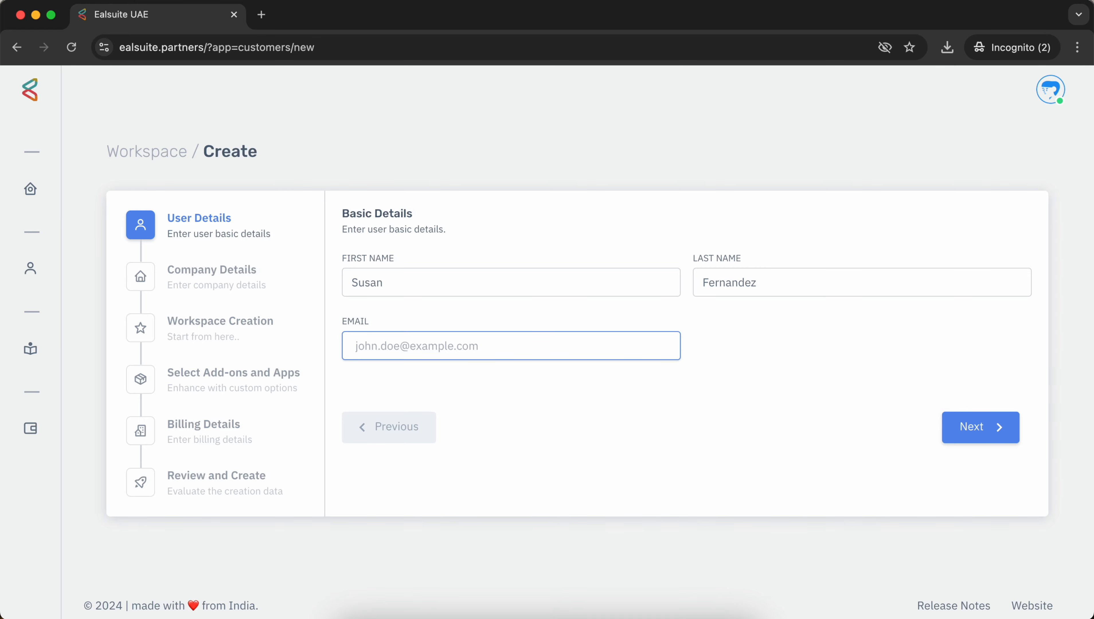
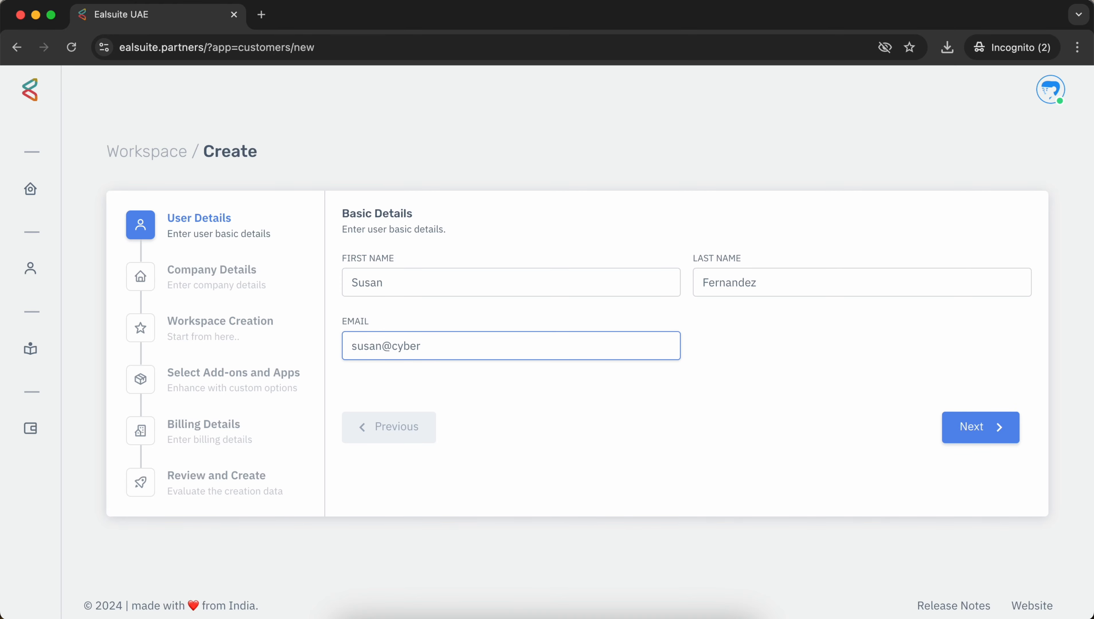
key("Tab")
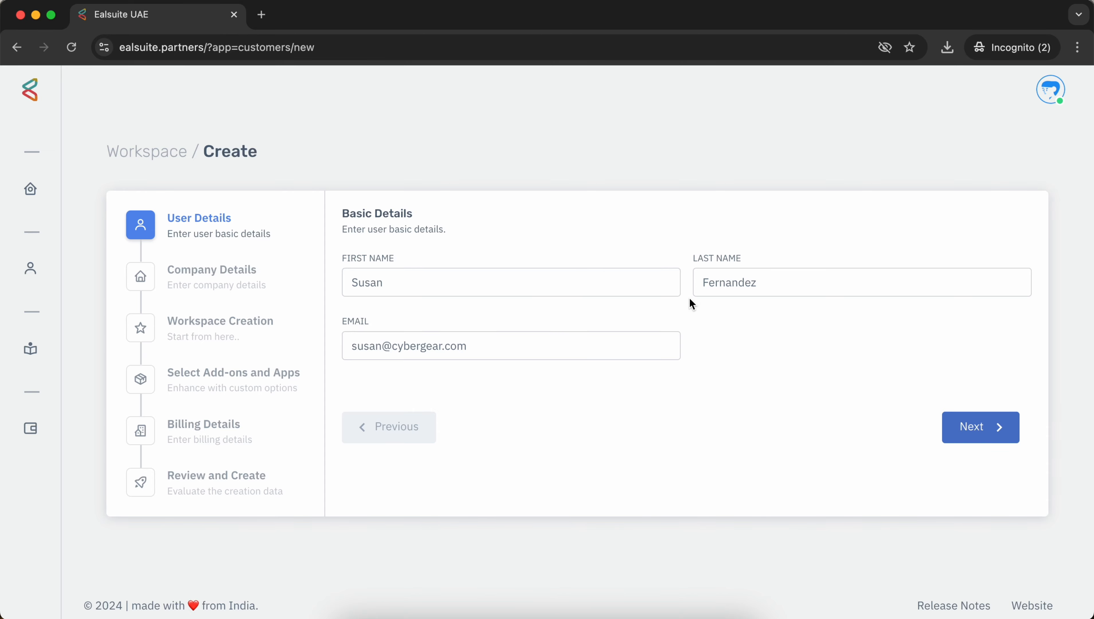
Step: Go to the company details step and enter company name 'Cyber Gear'
left_click(976, 437)
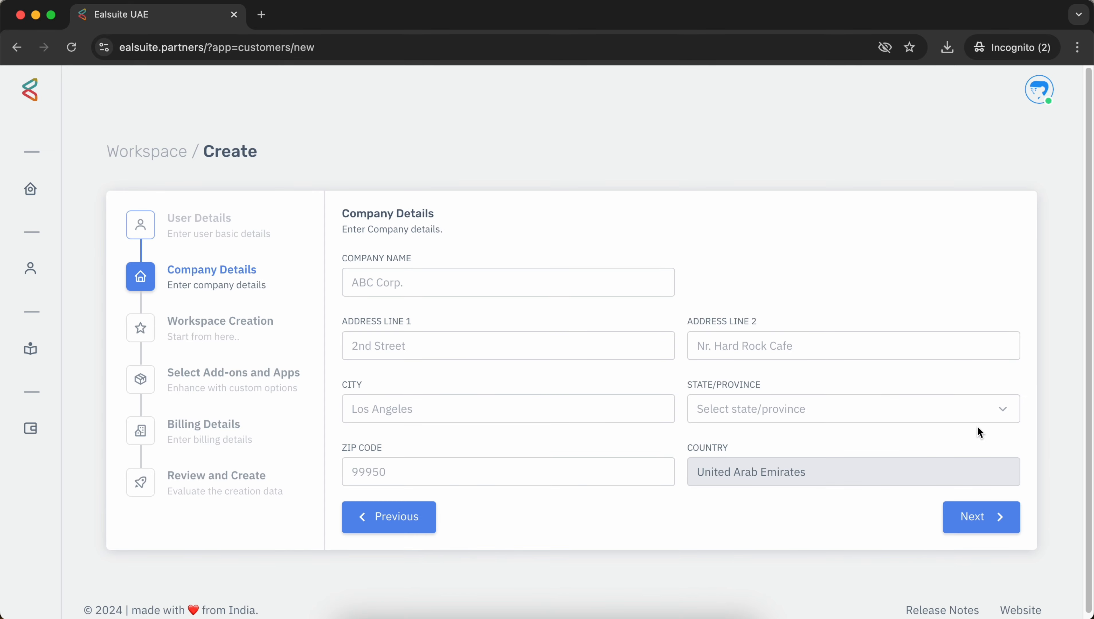
left_click(601, 287)
type("C")
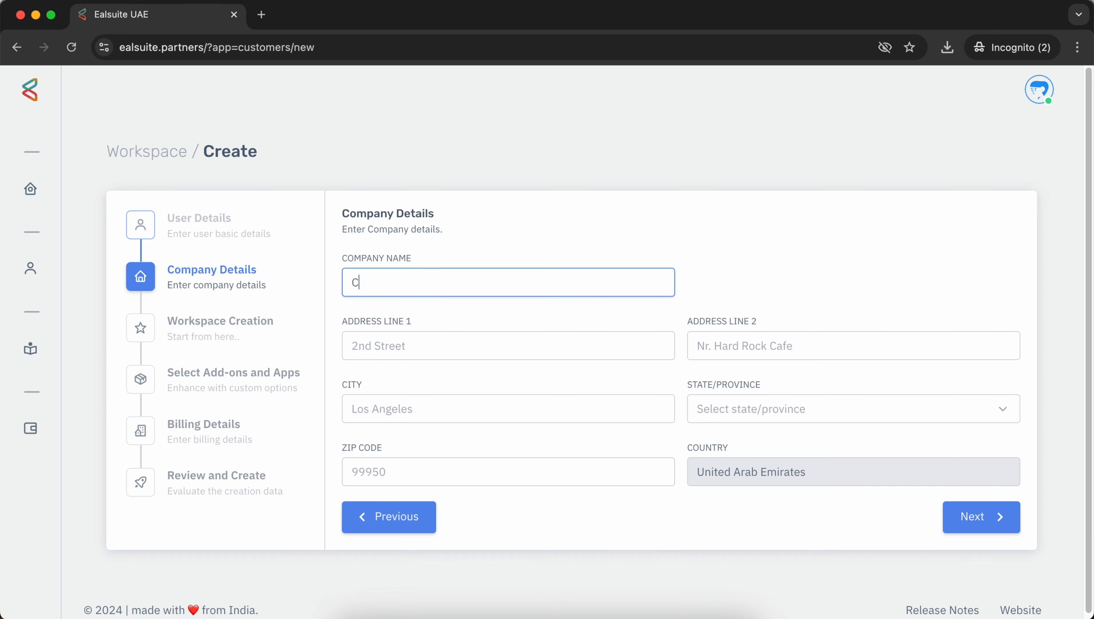
type("yber Gear")
Step: Paste the company address into line one and move the P.O. box number into ZIP
left_click(568, 336)
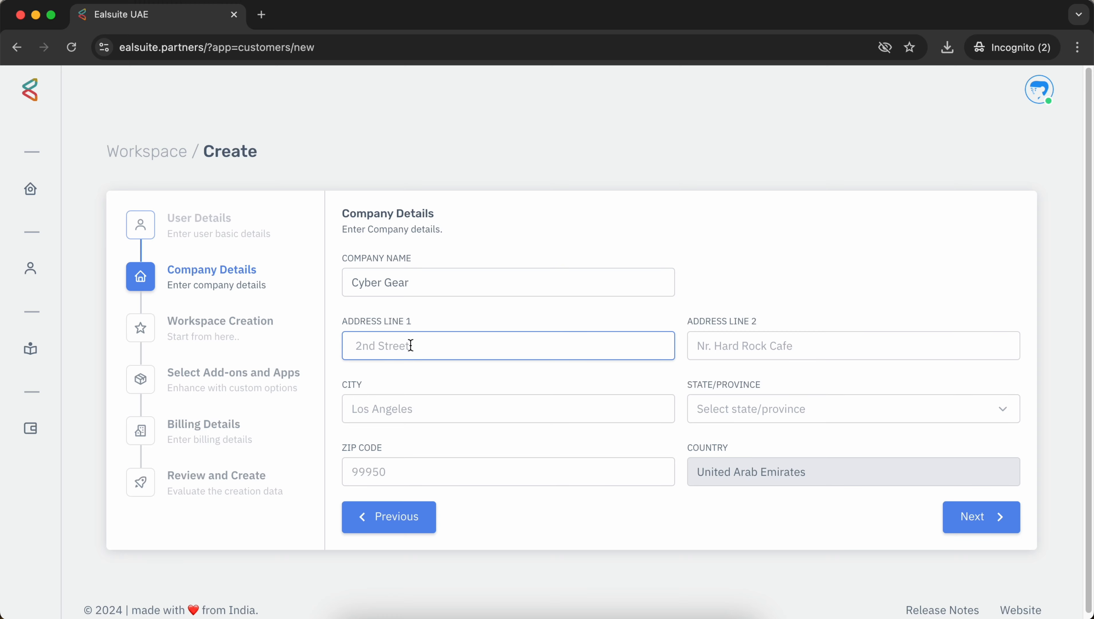
key("super+v")
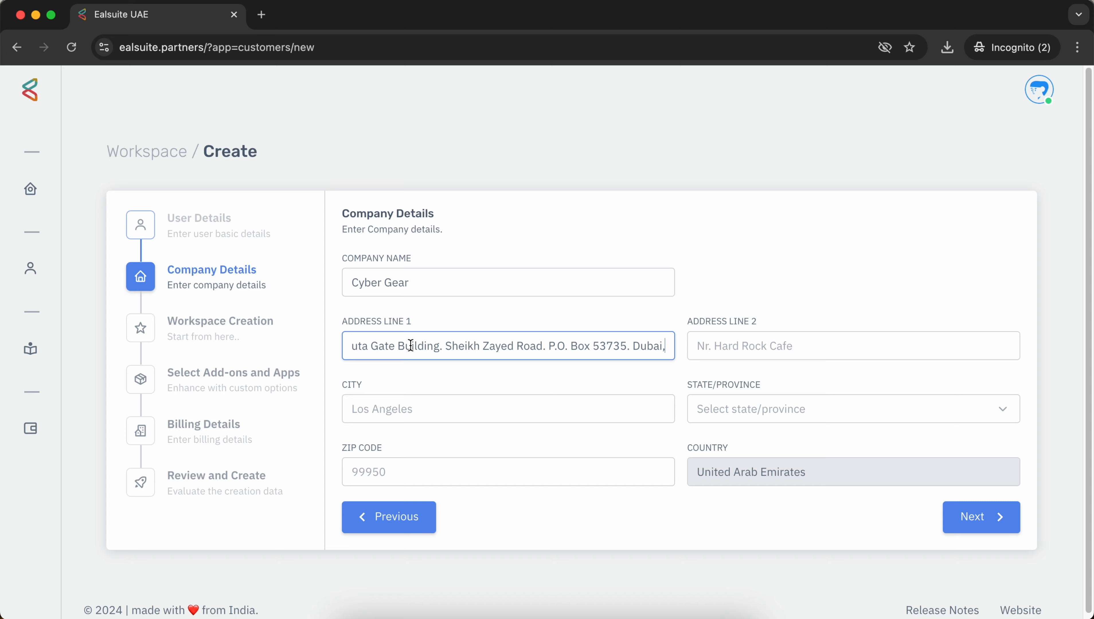
double_click(612, 346)
key("BackSpace")
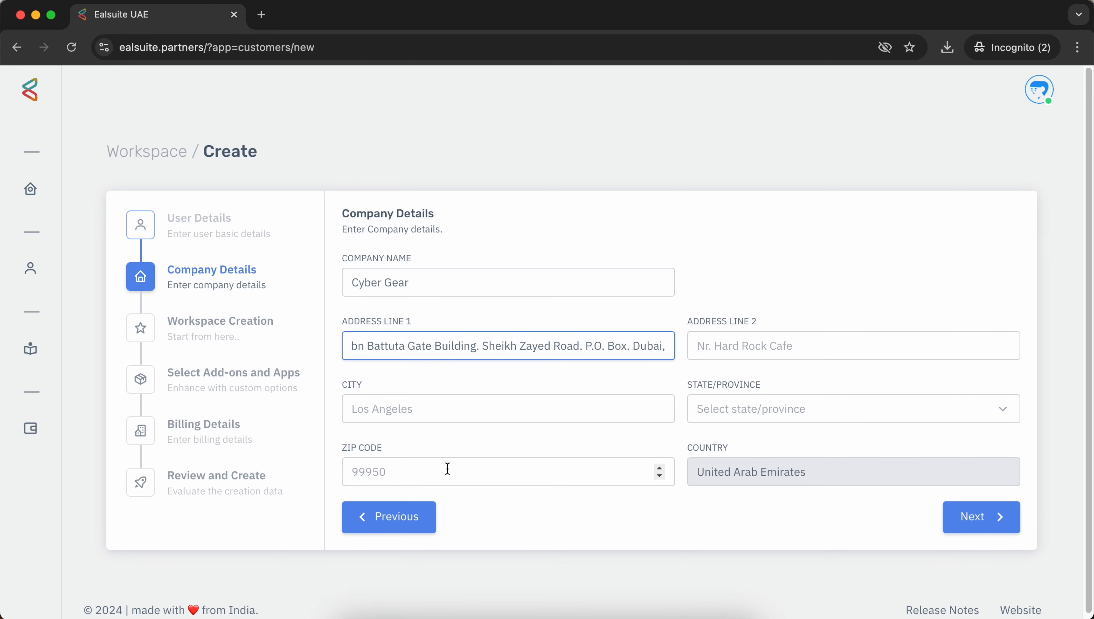
left_click(447, 469)
type("53735")
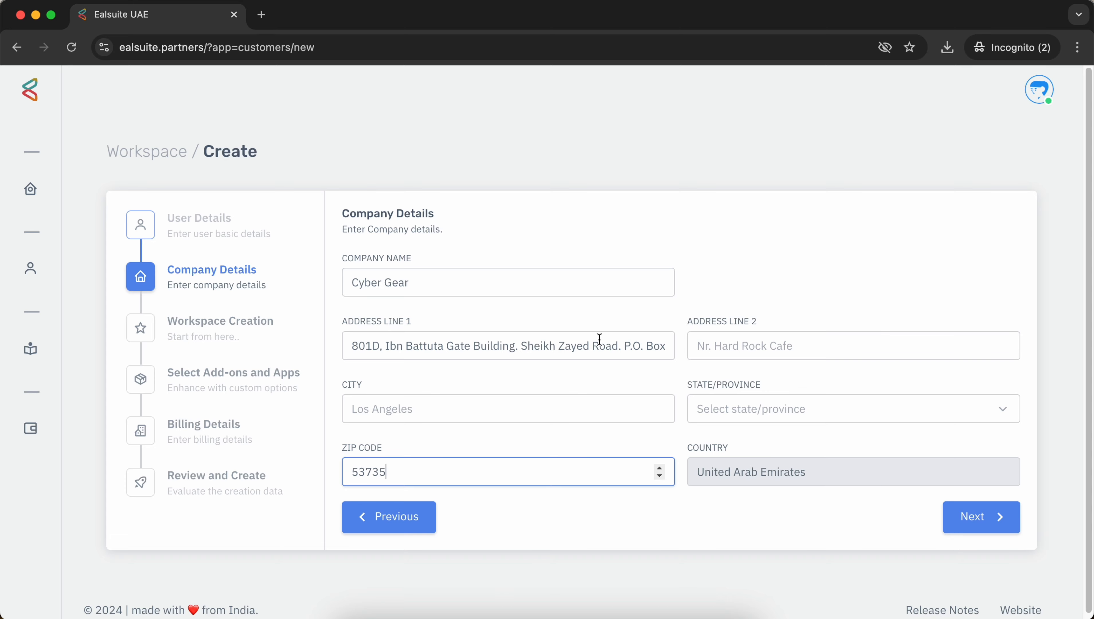
Step: Tidy address line one and move the street part into line two, dropping the city
left_click(411, 345)
left_click_drag(352, 346, 373, 346)
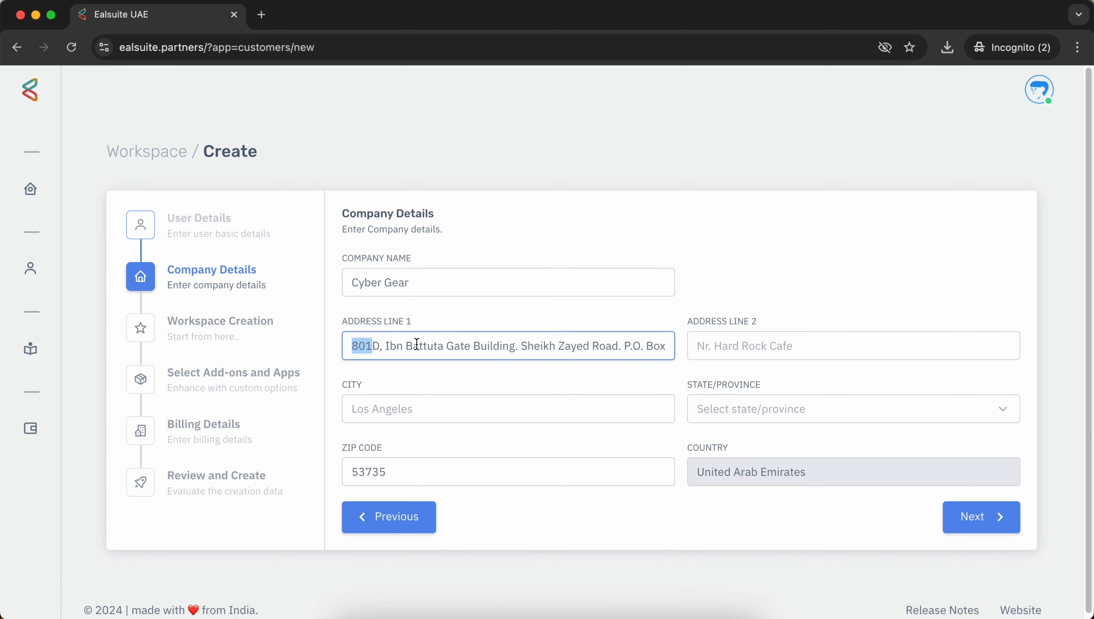
left_click(518, 345)
key("BackSpace")
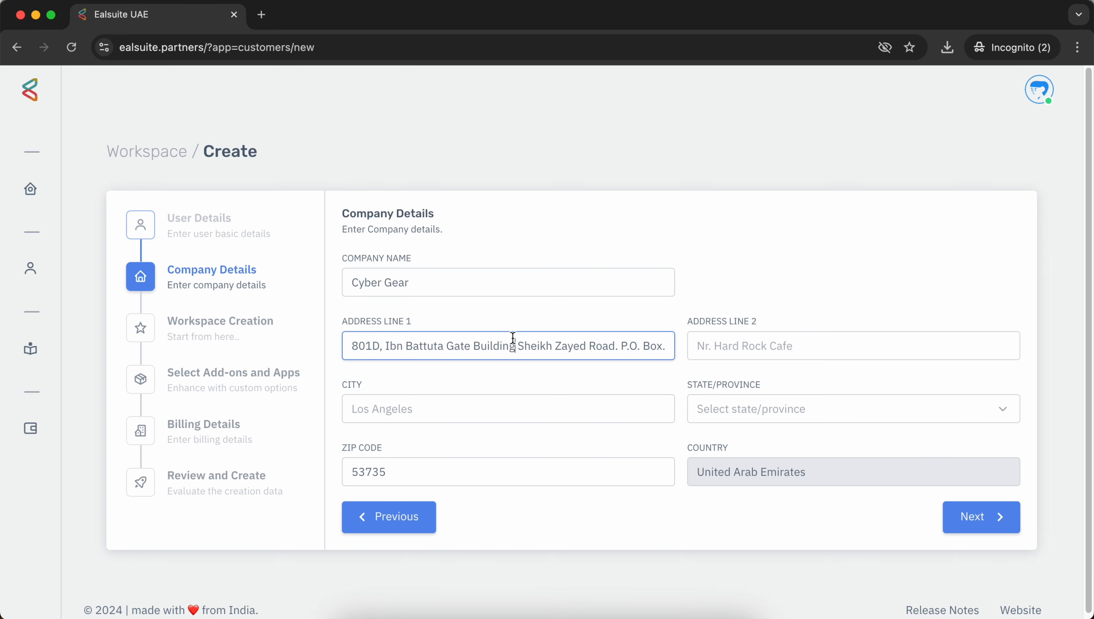
left_click_drag(518, 347, 760, 349)
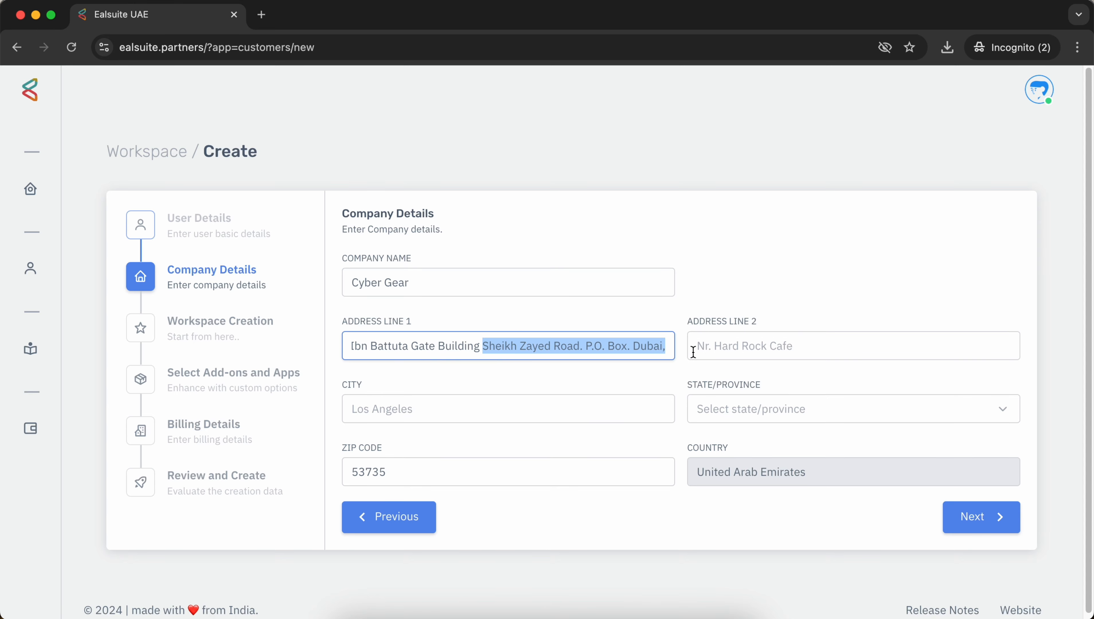
key("BackSpace")
left_click(760, 349)
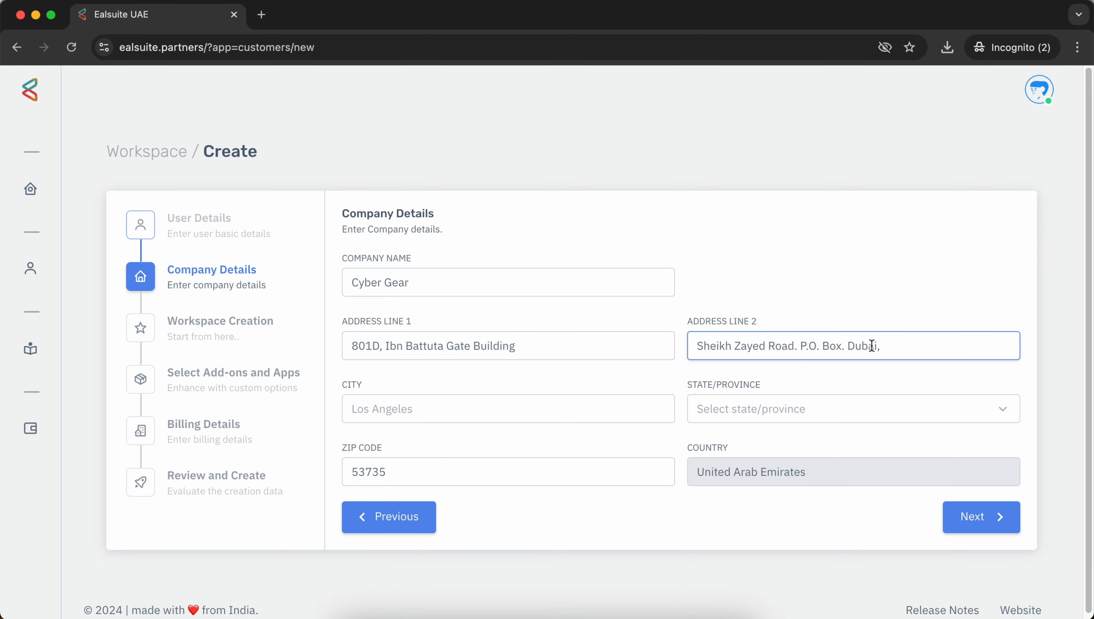
left_click_drag(882, 346, 849, 345)
key("super+c")
key("BackSpace")
Step: Set City and State/Province to Dubai and continue to Workspace Creation
left_click(492, 405)
key("super+v")
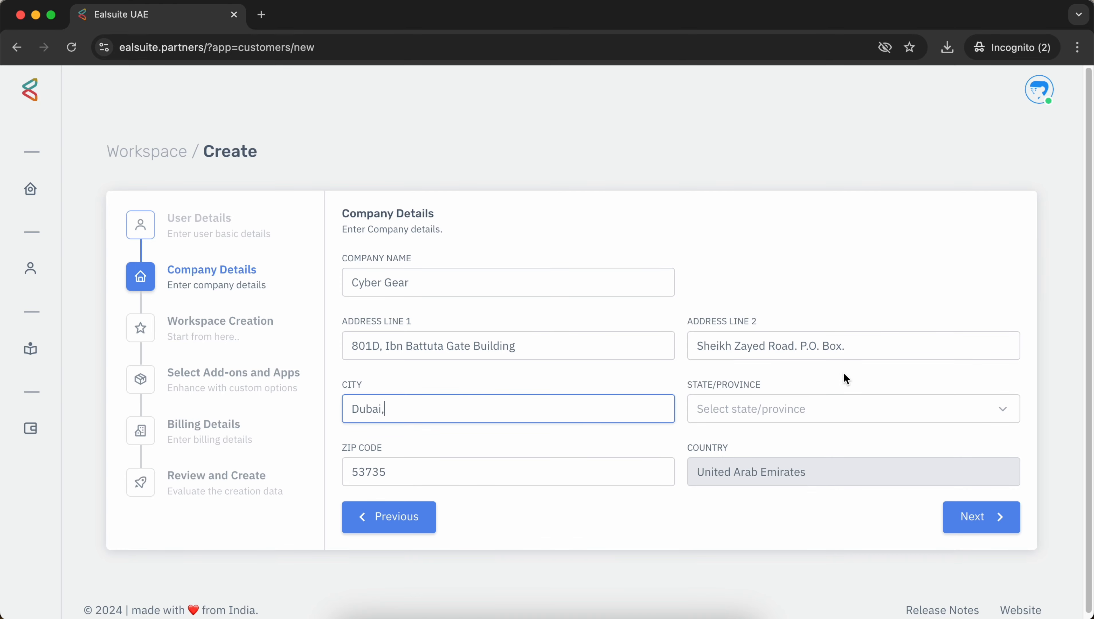
key("BackSpace")
left_click(755, 409)
left_click(752, 520)
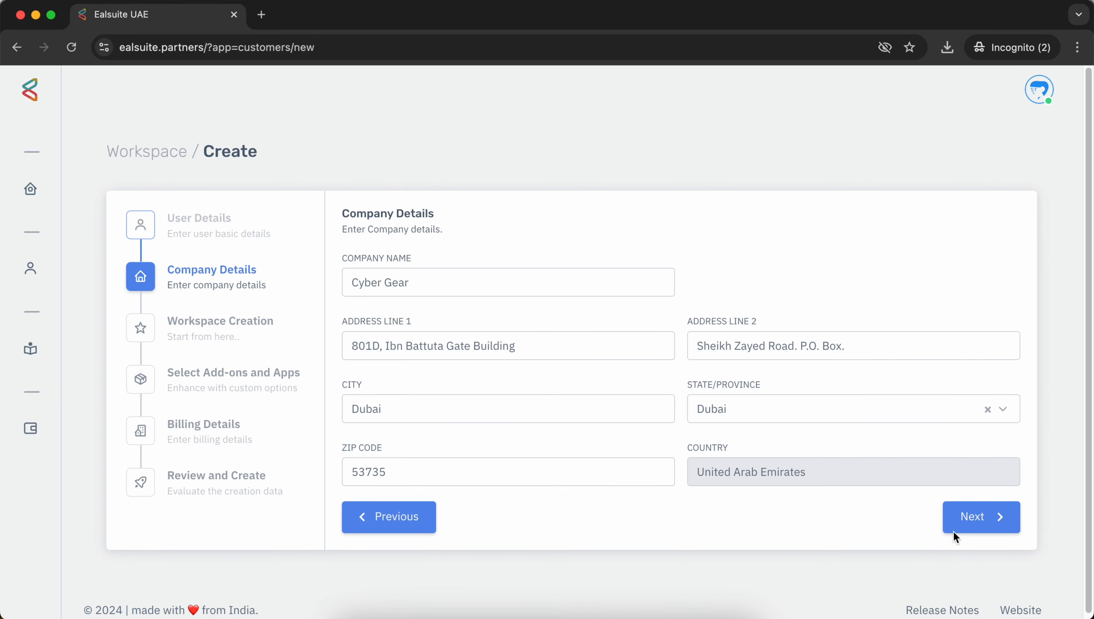
left_click(969, 524)
Step: Name the workspace 'cybergear', checking the lowercase-only naming rule
left_click(537, 283)
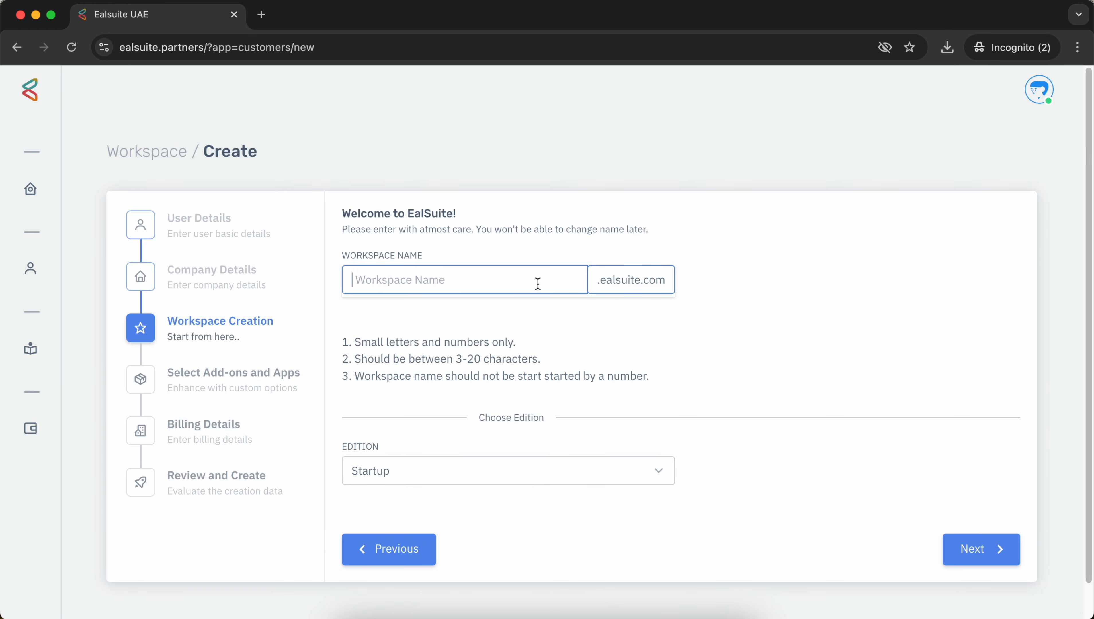
type("cy")
type("ber")
type("gar")
type("r")
key("BackSpace")
key("BackSpace")
type("ear")
left_click(366, 307)
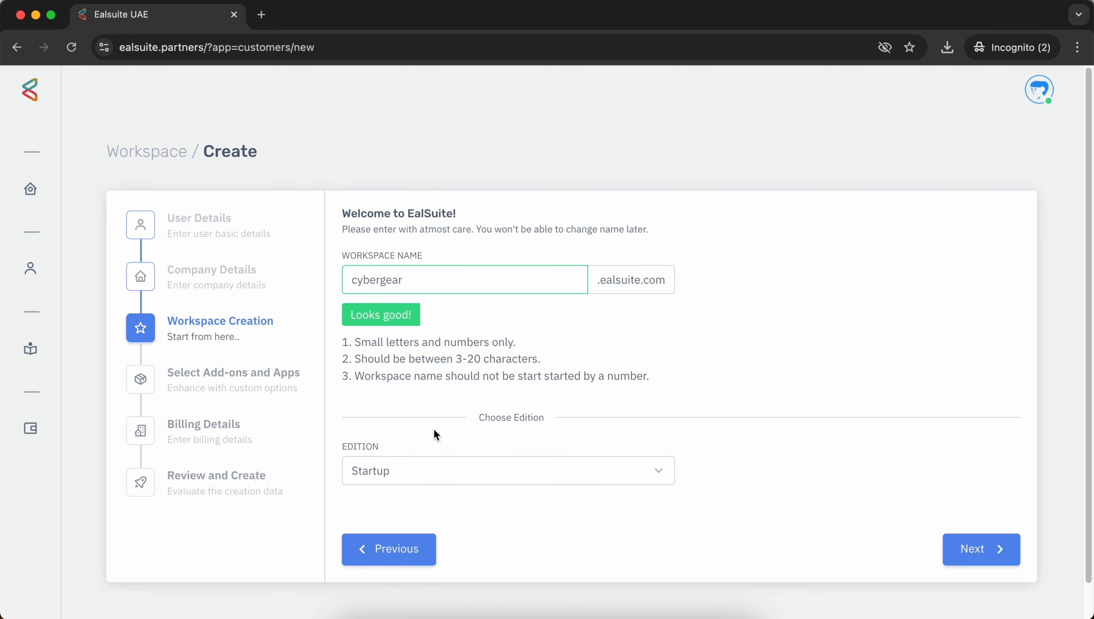
scroll(433, 401, "down", 1)
left_click_drag(355, 303, 520, 303)
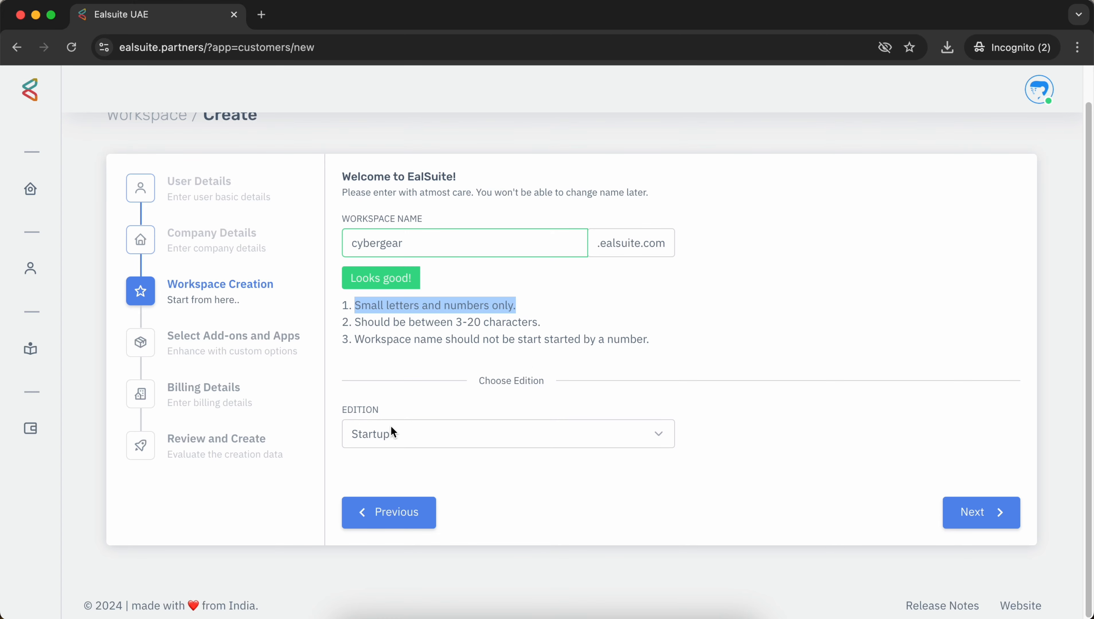
Step: Choose the Premium edition and continue to the add-ons step
left_click(427, 432)
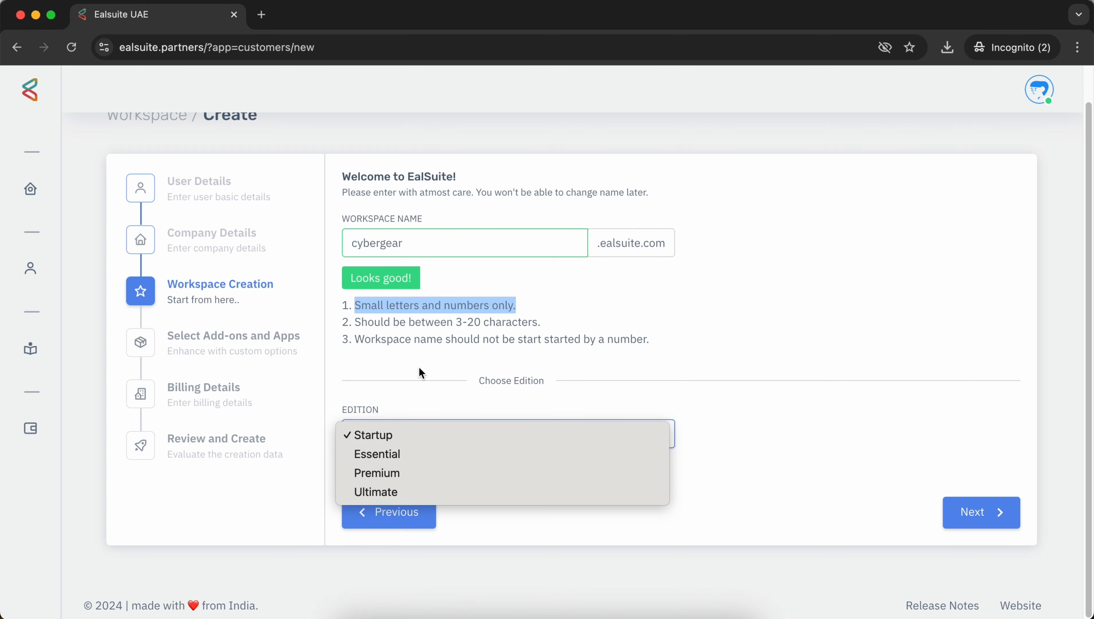
left_click(419, 357)
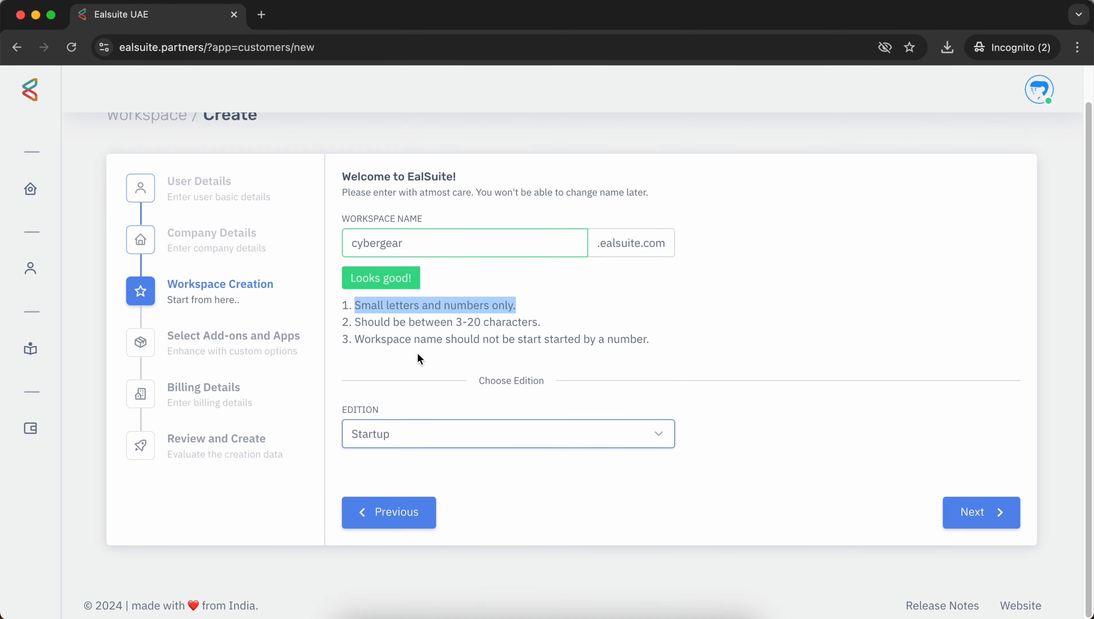
left_click(396, 426)
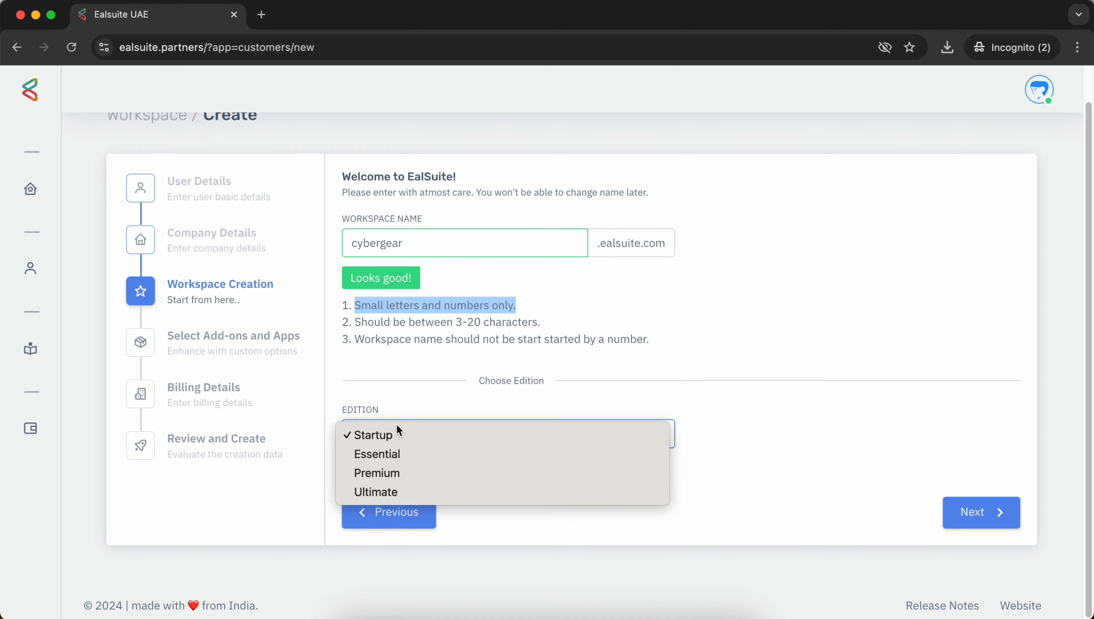
left_click(386, 471)
left_click(419, 388)
left_click(986, 518)
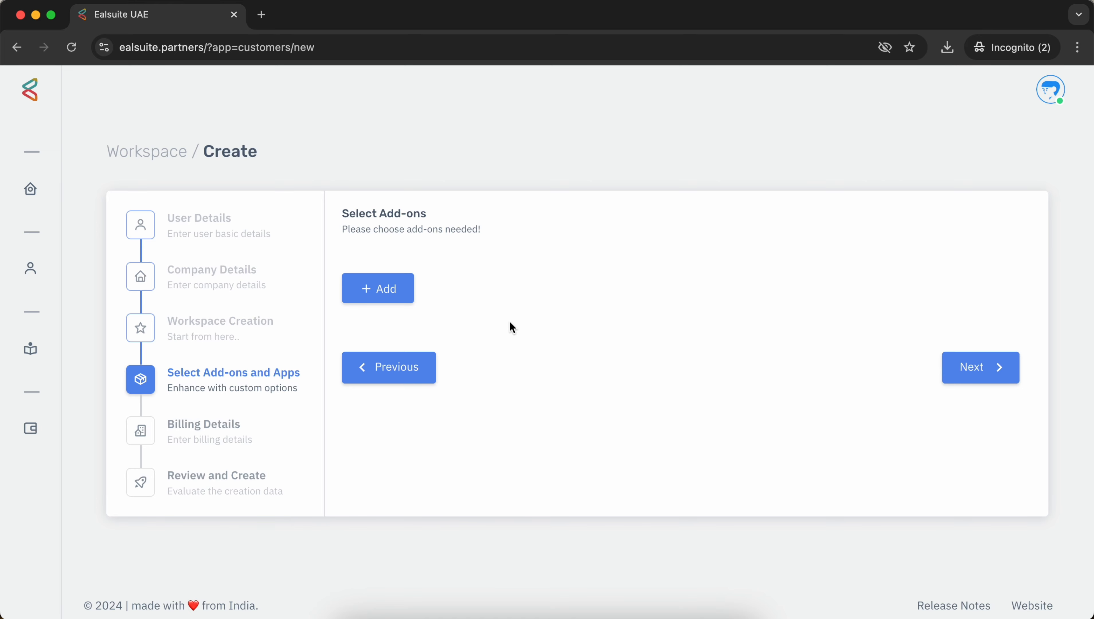
Step: Add a Users add-on with 3 licenses
left_click(379, 288)
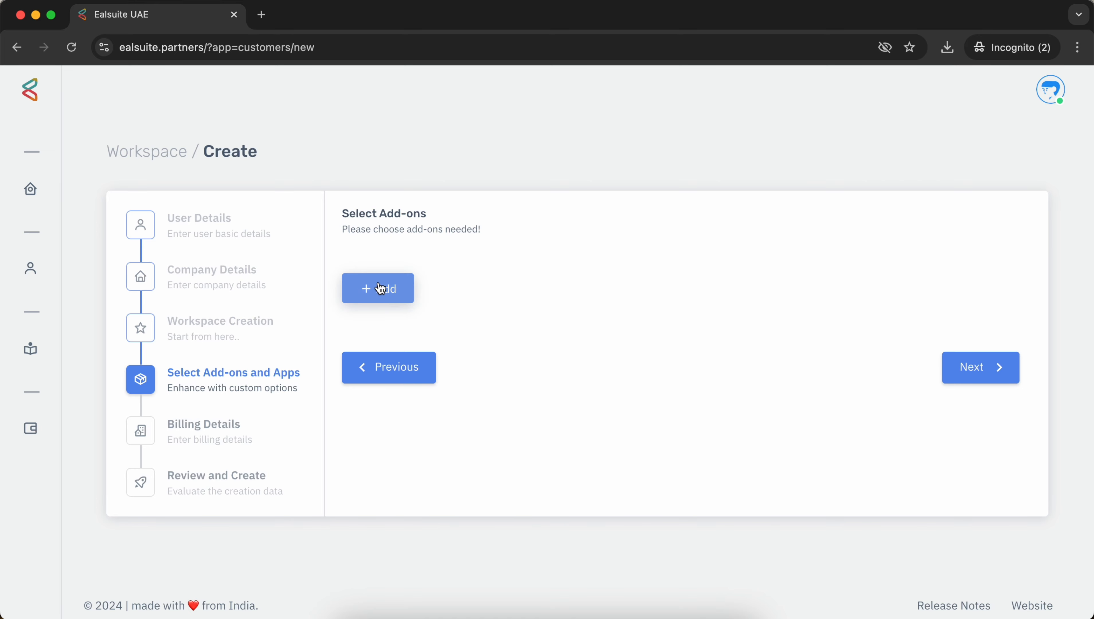
left_click(453, 297)
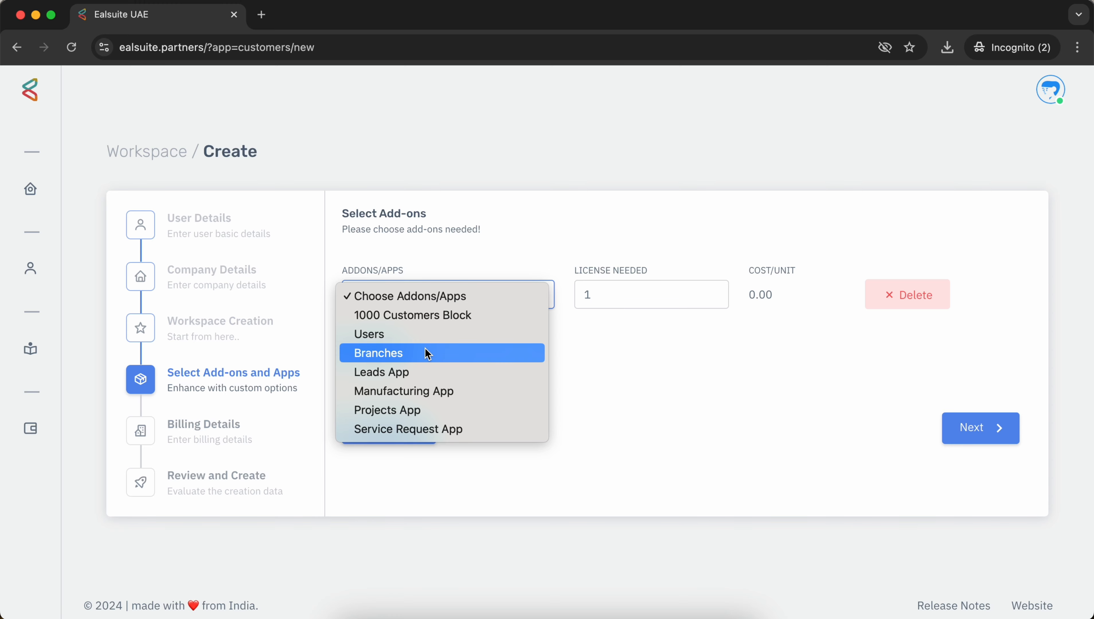
left_click(428, 337)
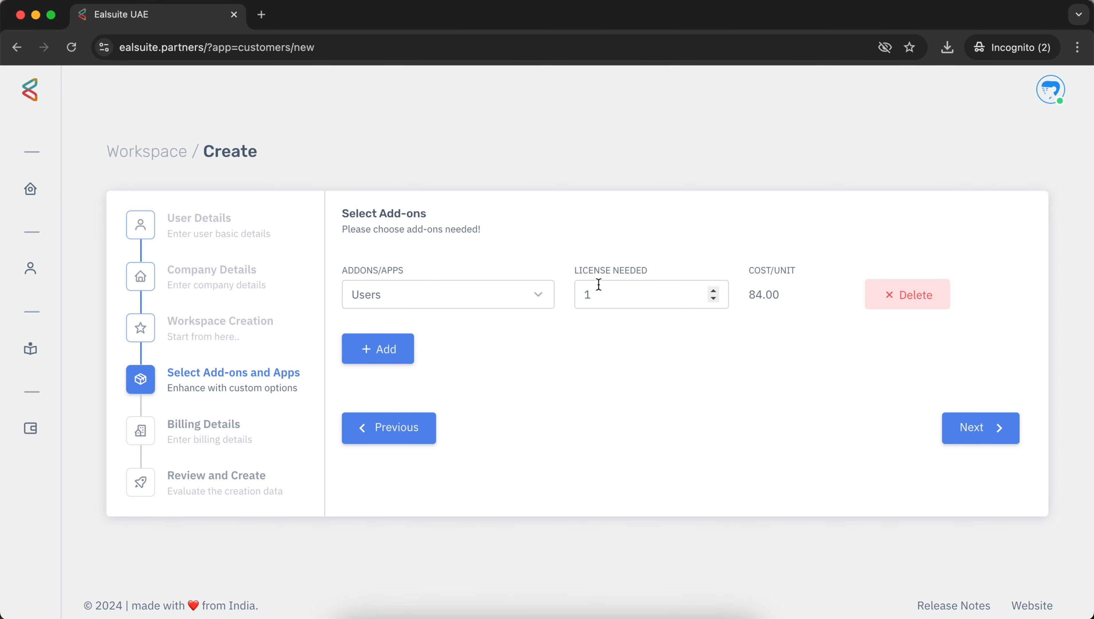
left_click_drag(601, 290, 575, 296)
type("3")
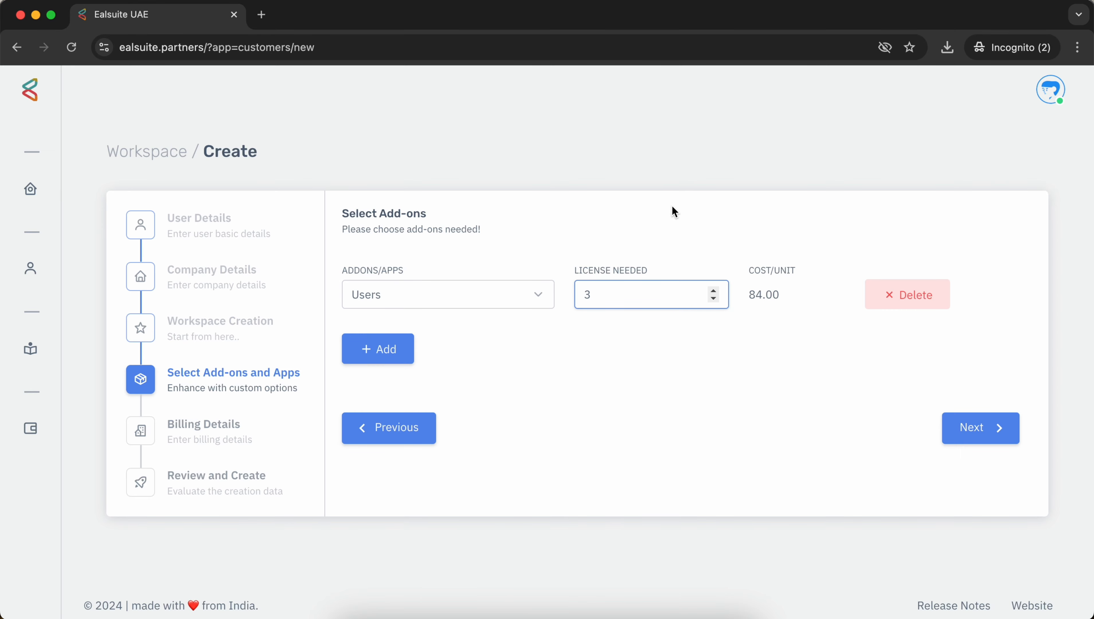
left_click(673, 212)
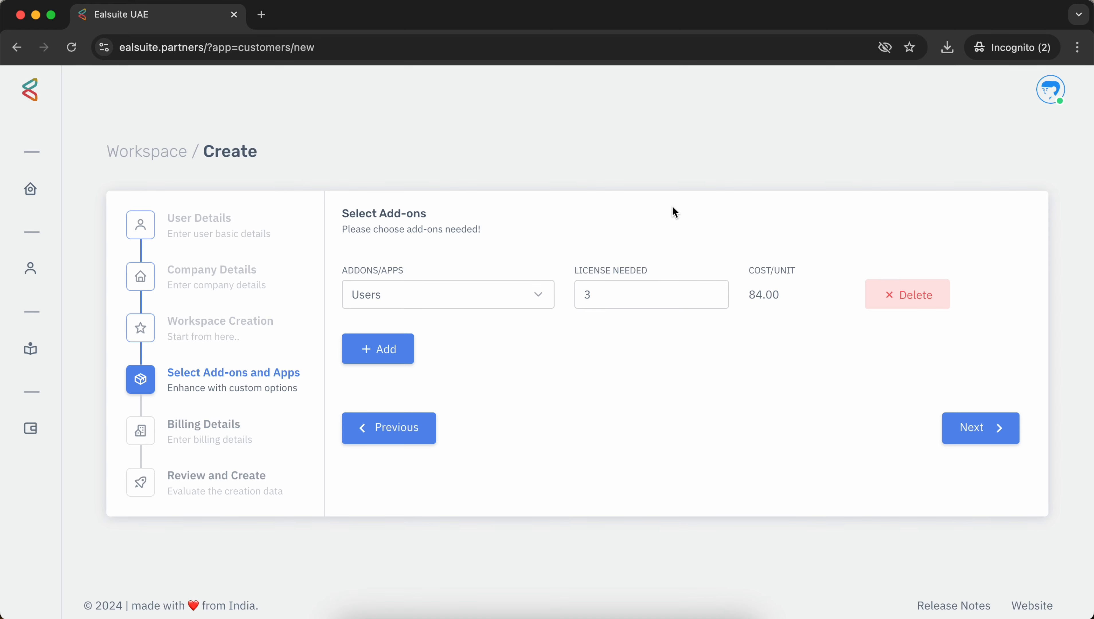
Step: Add rows for Projects App, Leads App and Branches
left_click(401, 347)
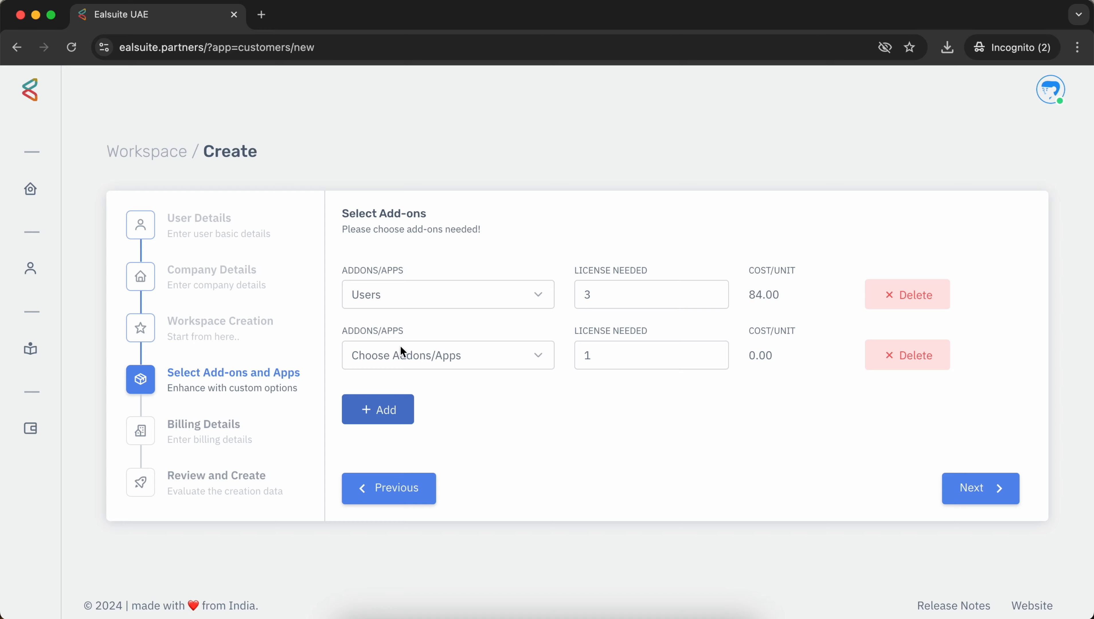
left_click(400, 350)
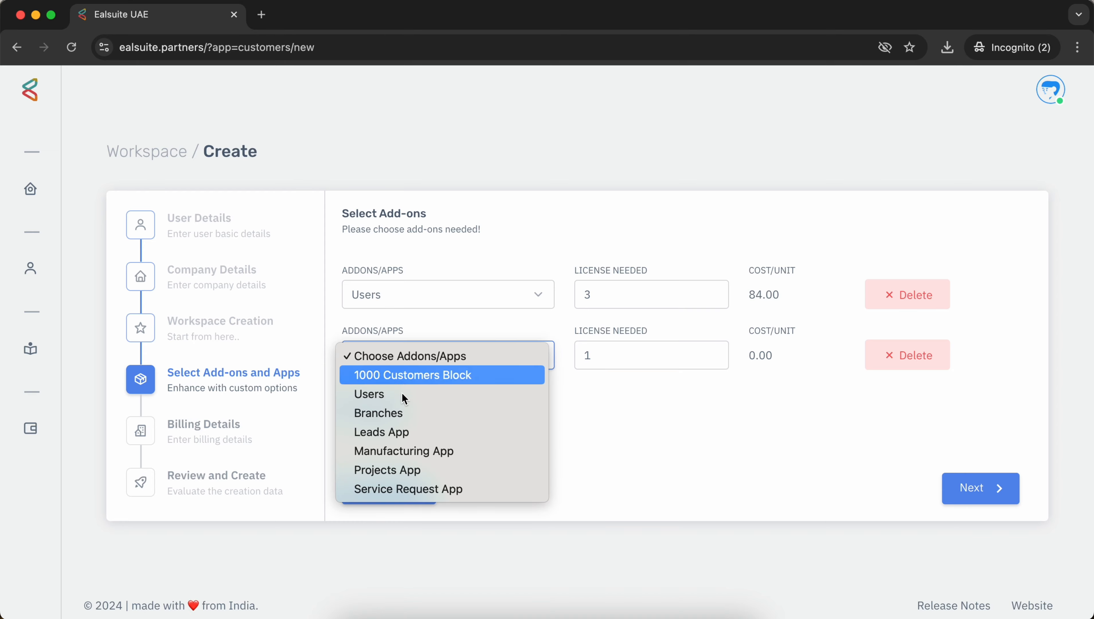
left_click(409, 469)
left_click(390, 427)
left_click(382, 419)
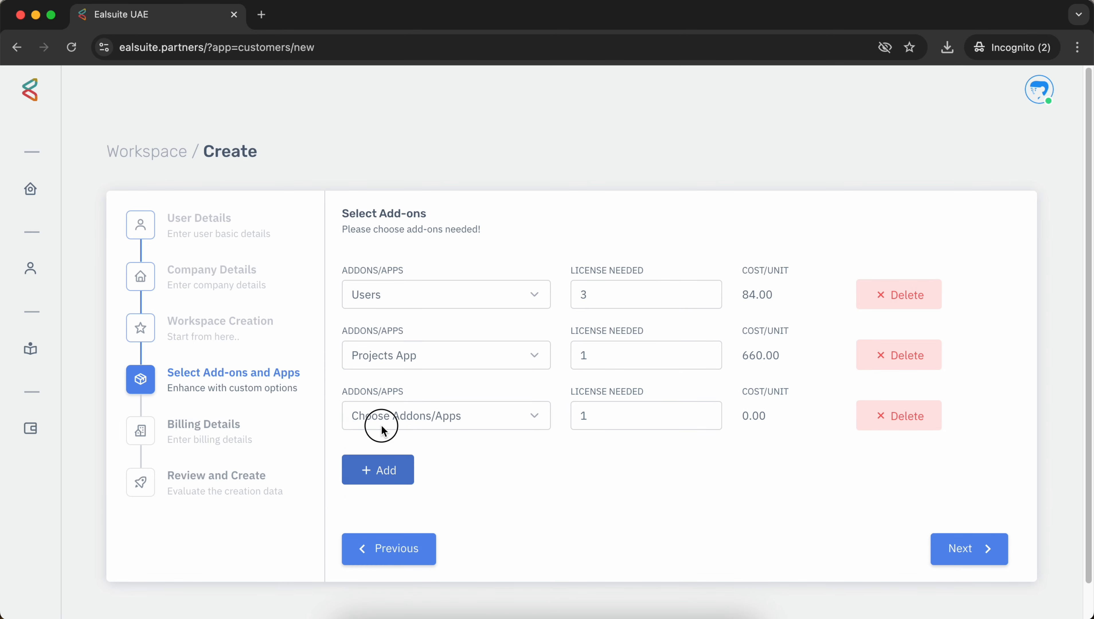
left_click(418, 494)
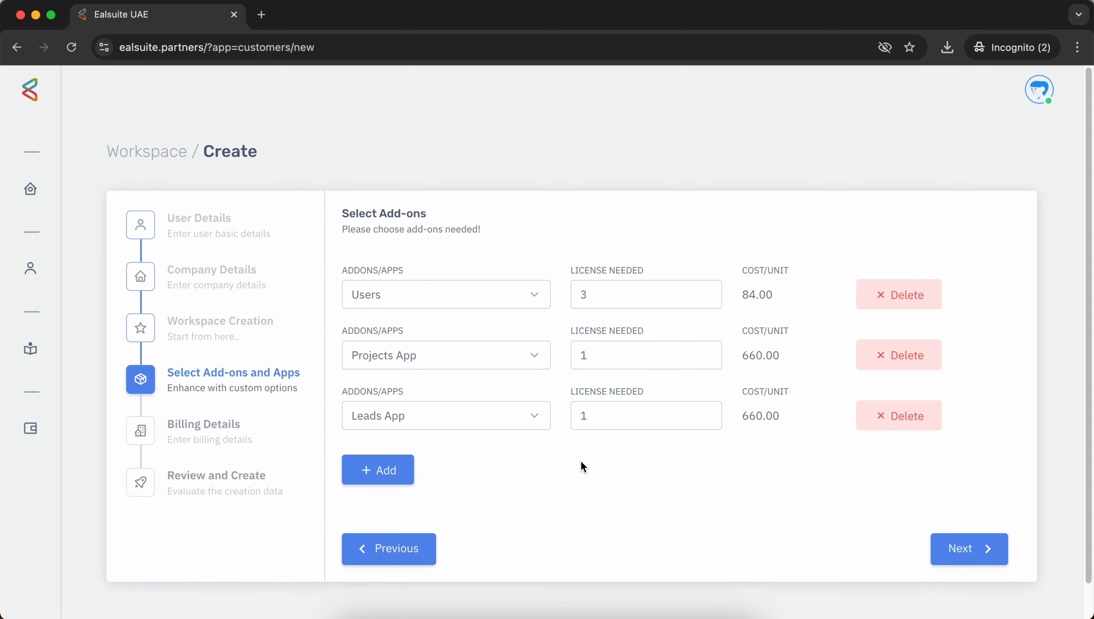
left_click(376, 470)
left_click(377, 474)
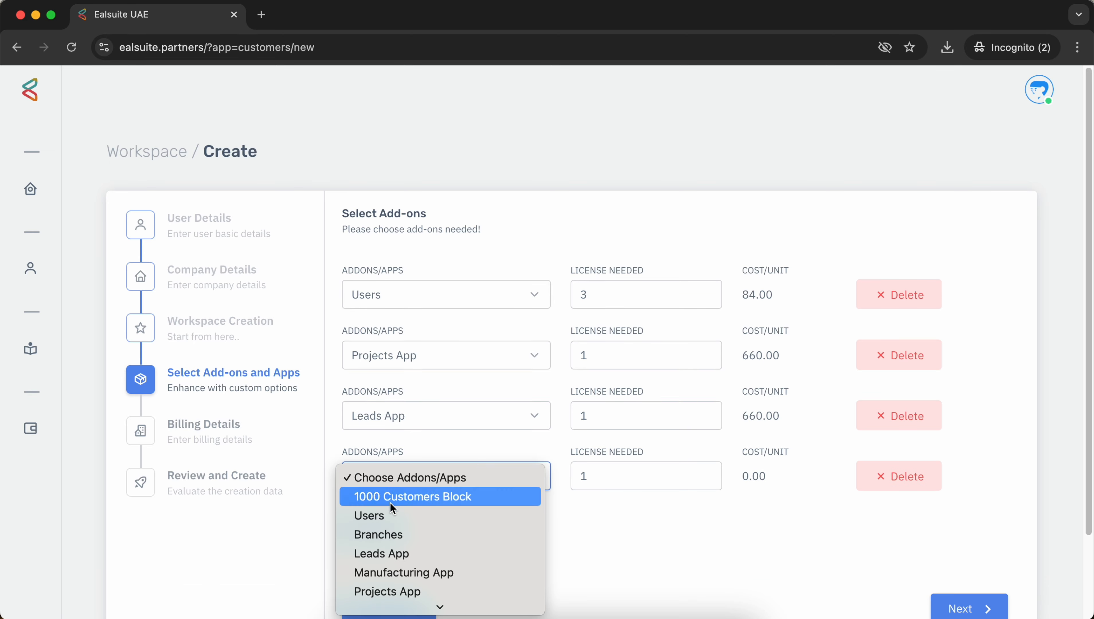
left_click(447, 534)
left_click(637, 514)
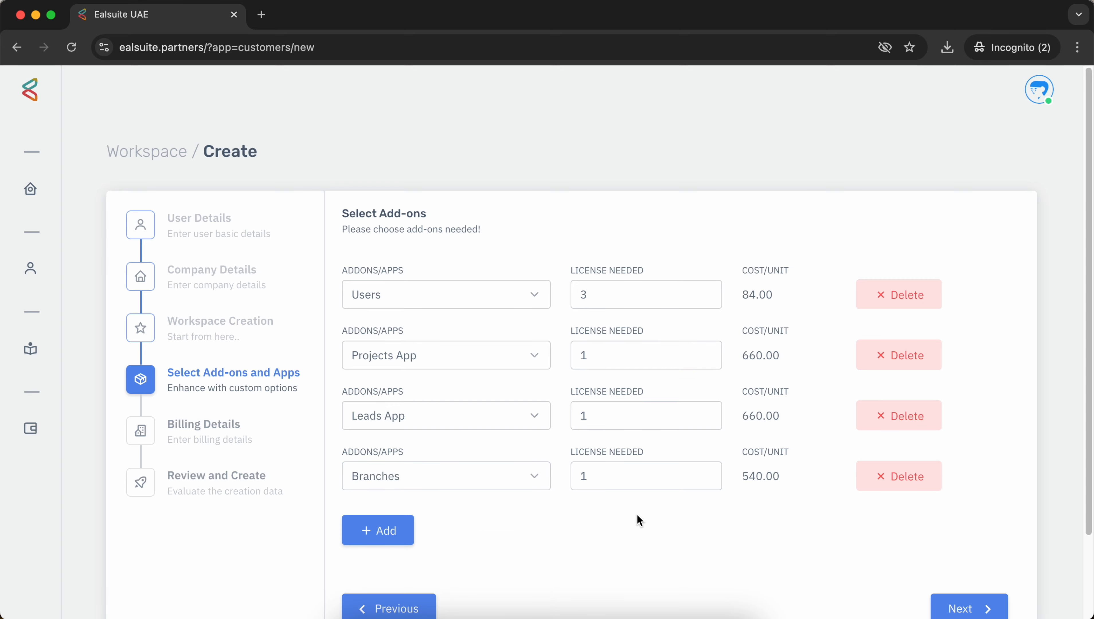
Step: Raise Projects App to 2 licenses and keep Branches as the fourth add-on
scroll(636, 513, "down", 3)
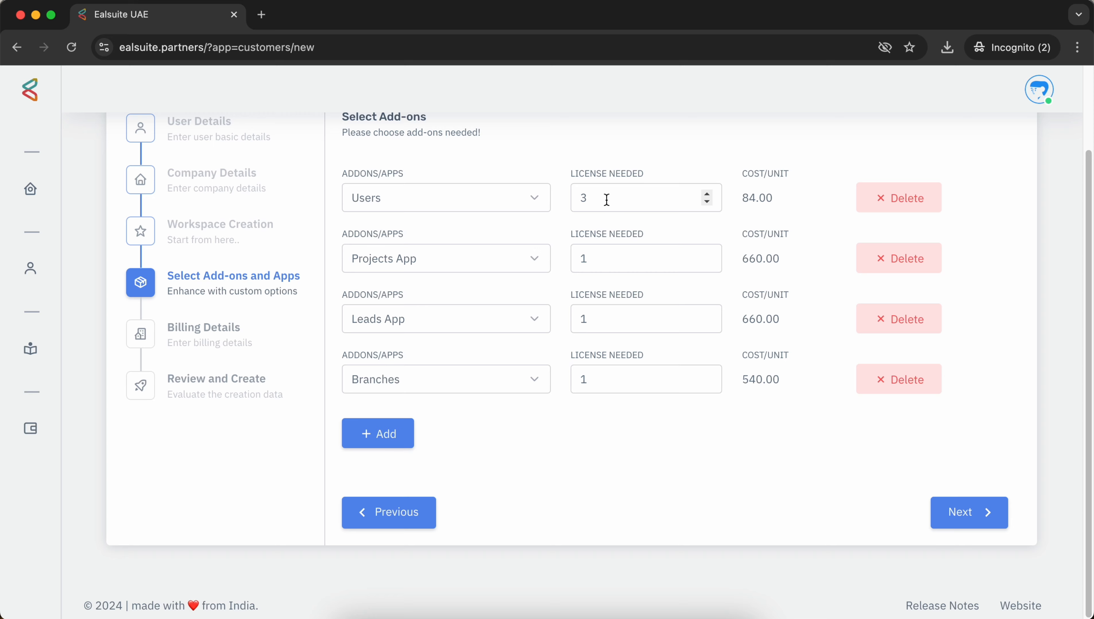
left_click(706, 255)
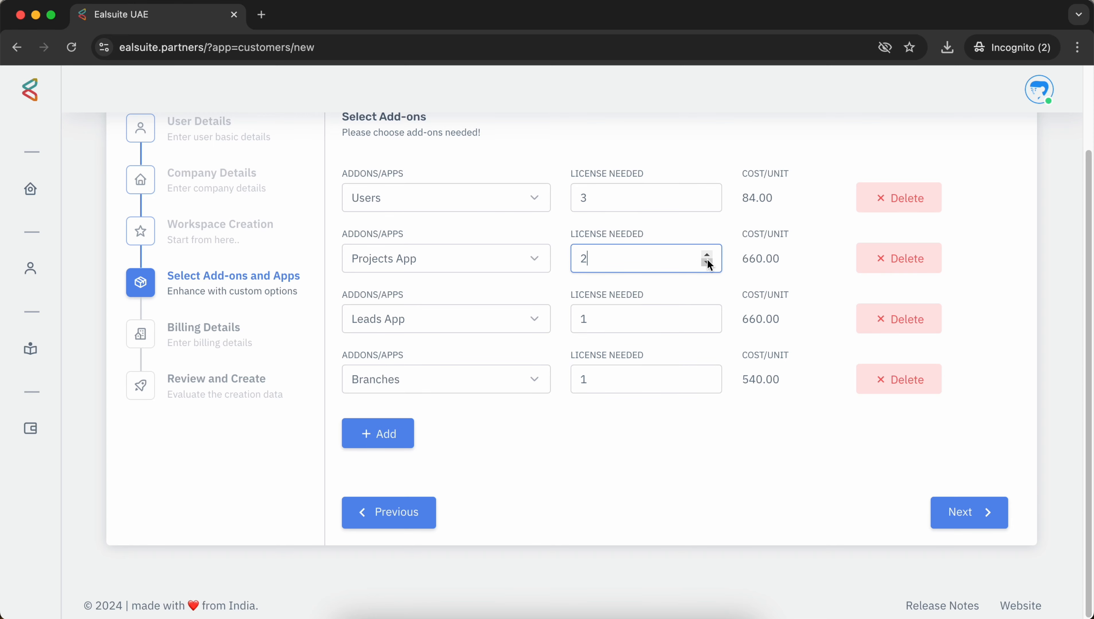
left_click(628, 444)
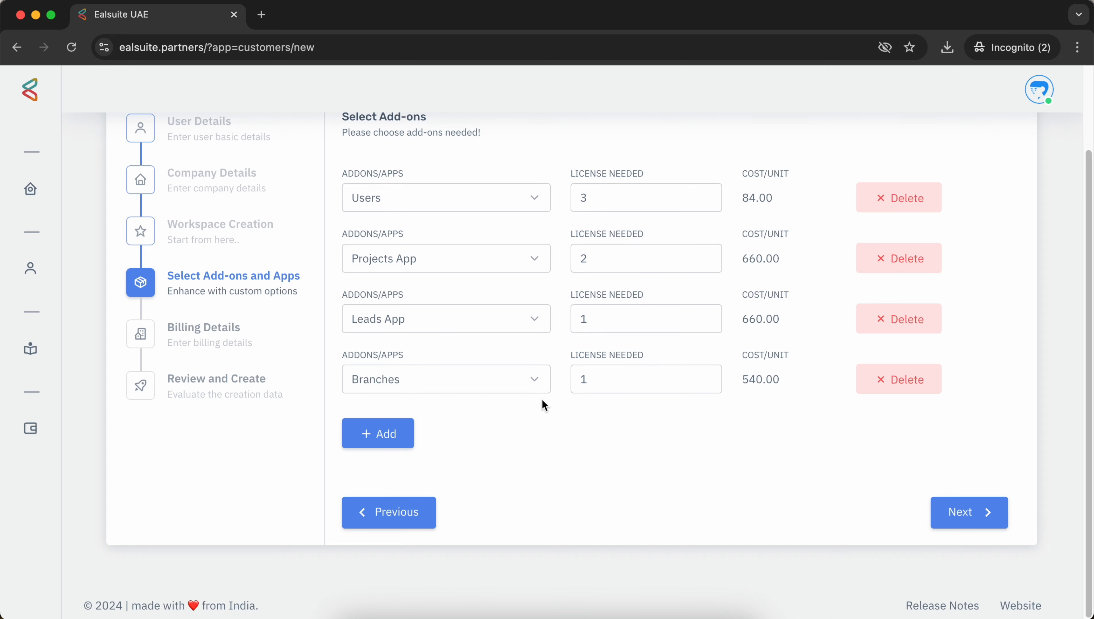
left_click(532, 381)
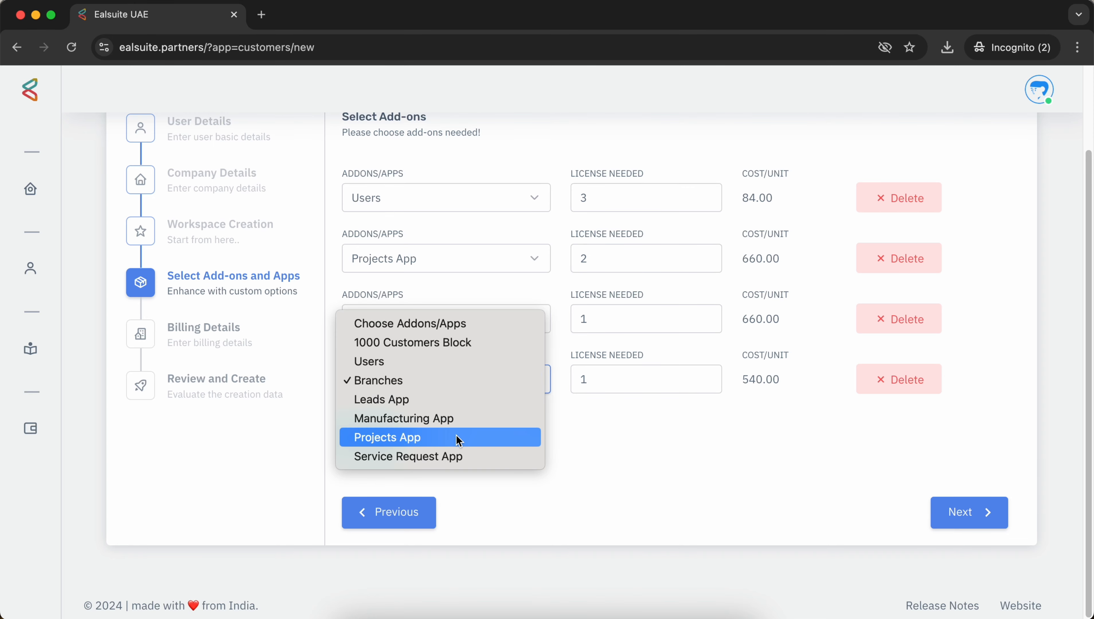
left_click(455, 457)
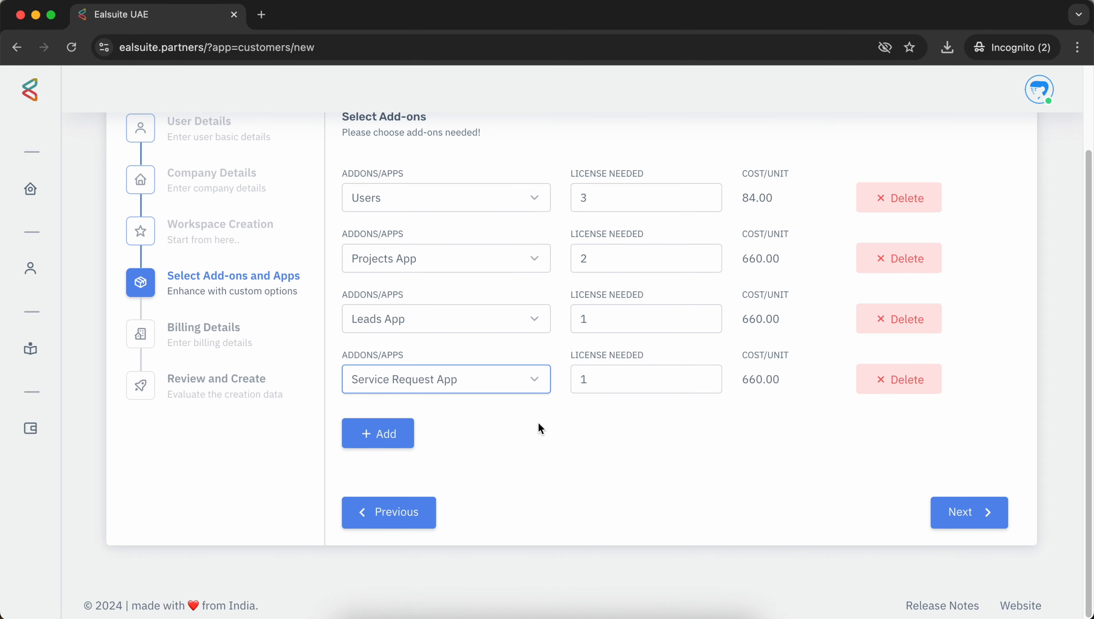
left_click(542, 380)
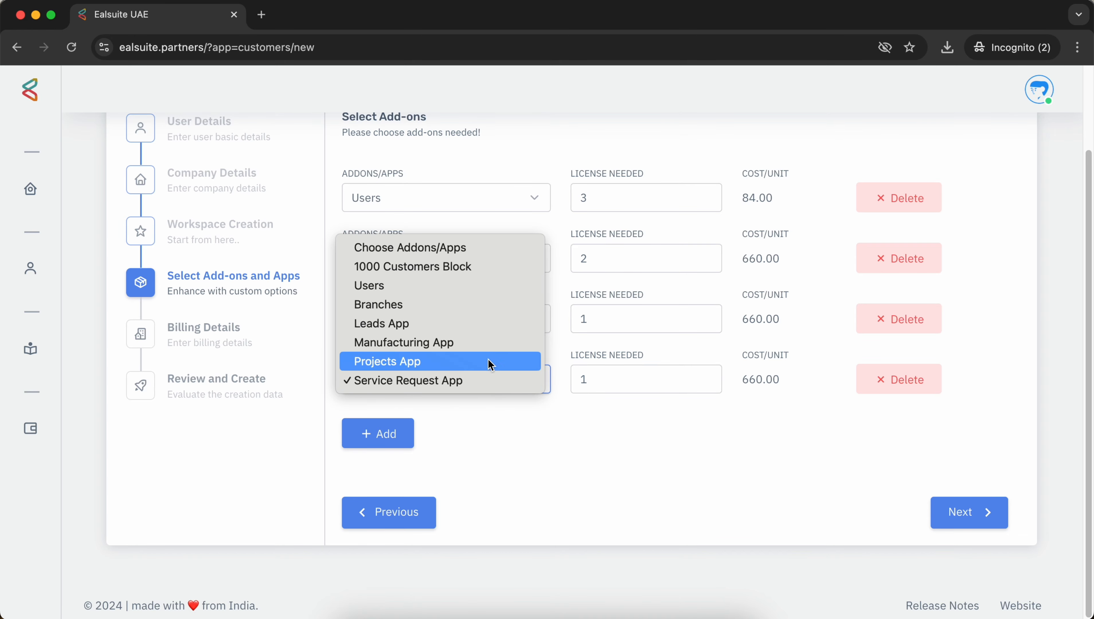
left_click(466, 304)
Step: Review the prefilled Billing Details address and proceed to Review and Create
left_click(958, 513)
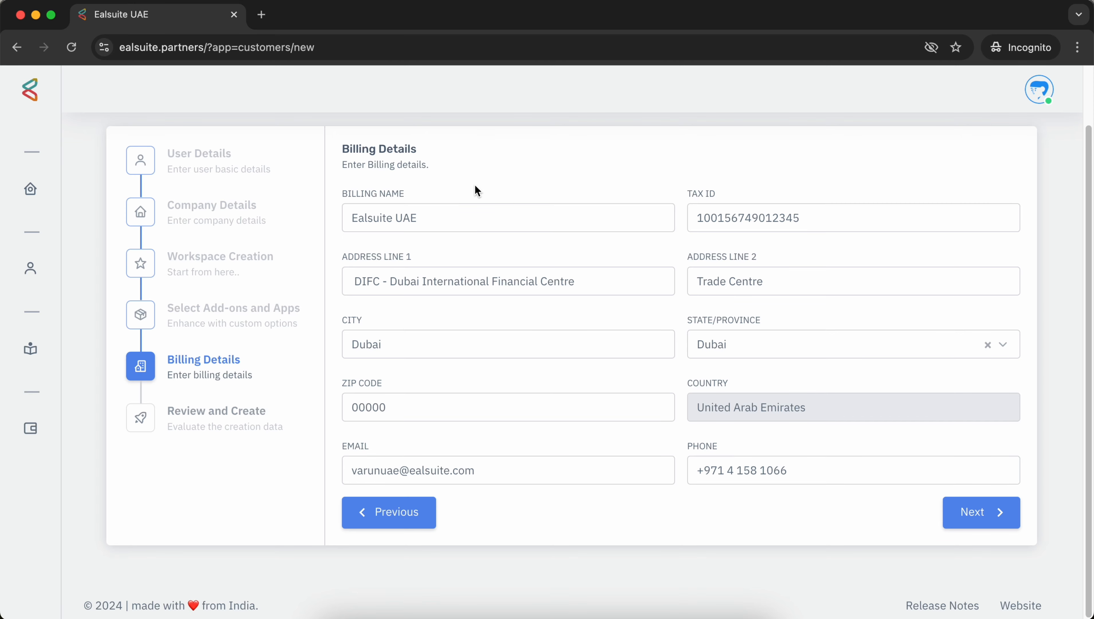
left_click(778, 282)
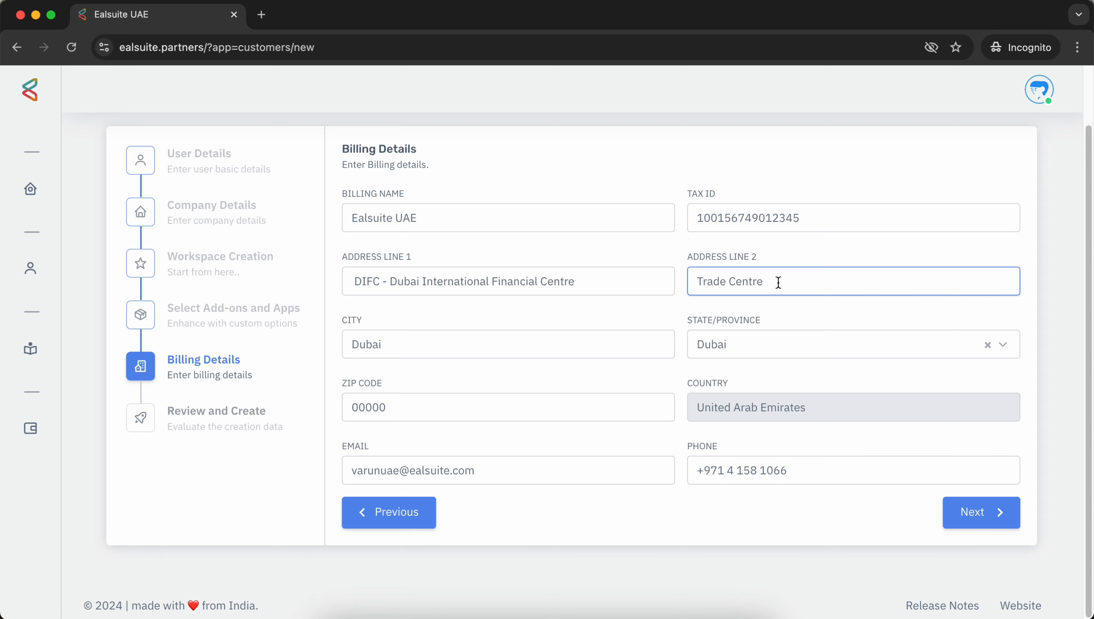
left_click(735, 515)
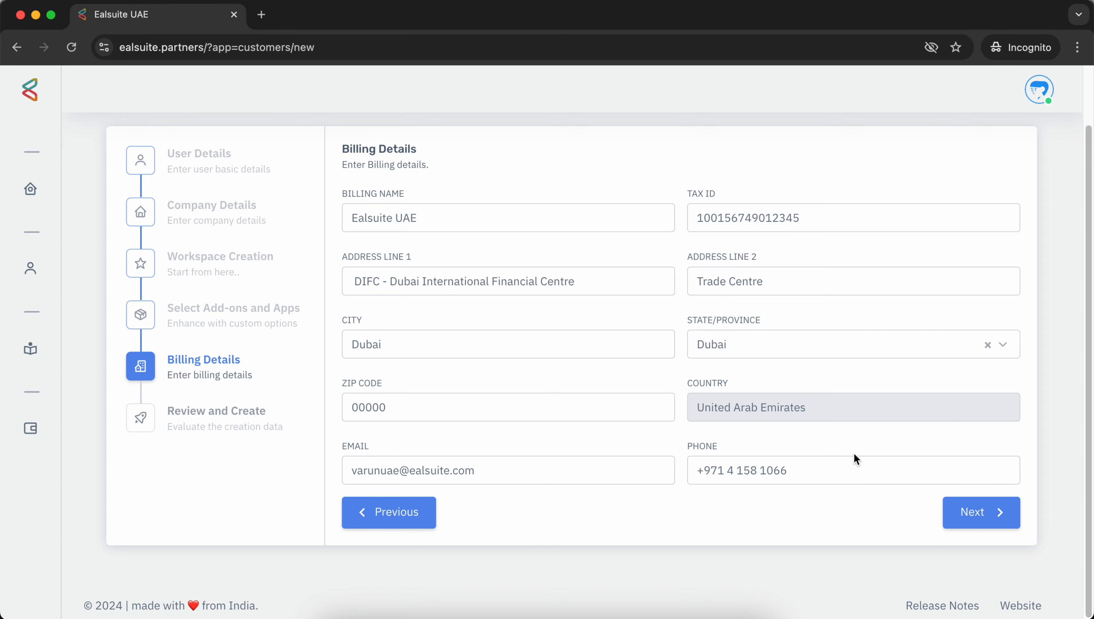
left_click(996, 523)
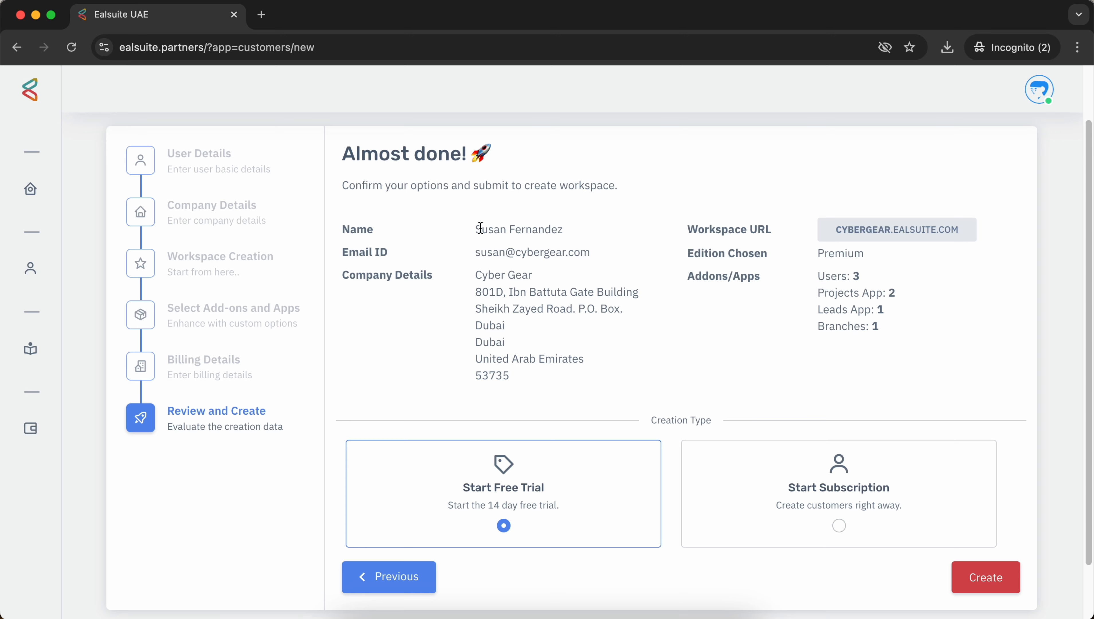
left_click_drag(471, 231, 574, 237)
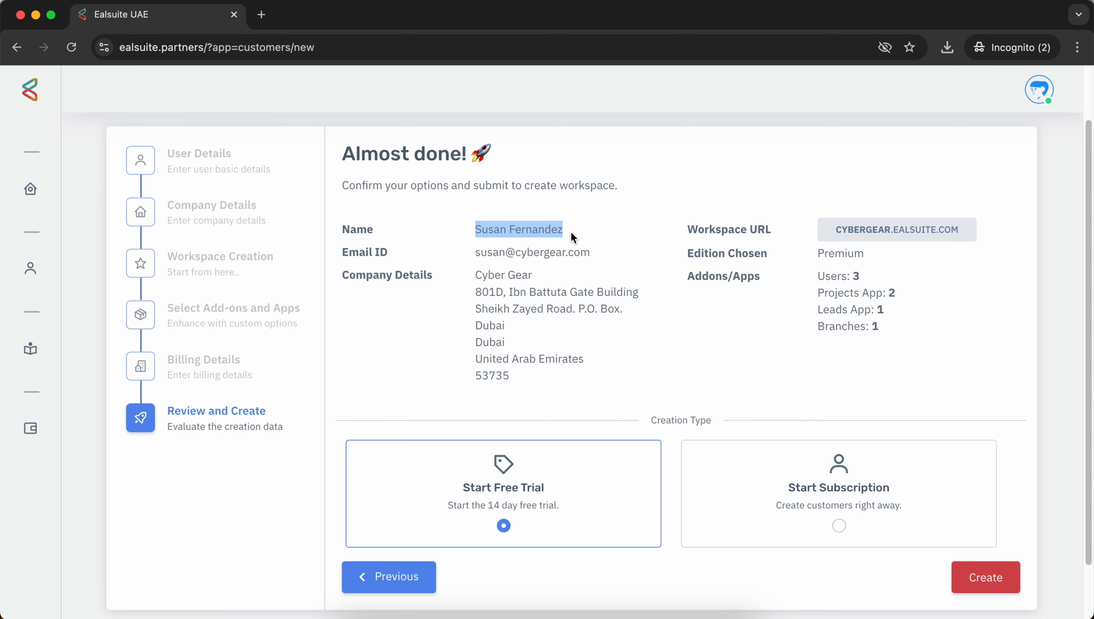
left_click(574, 237)
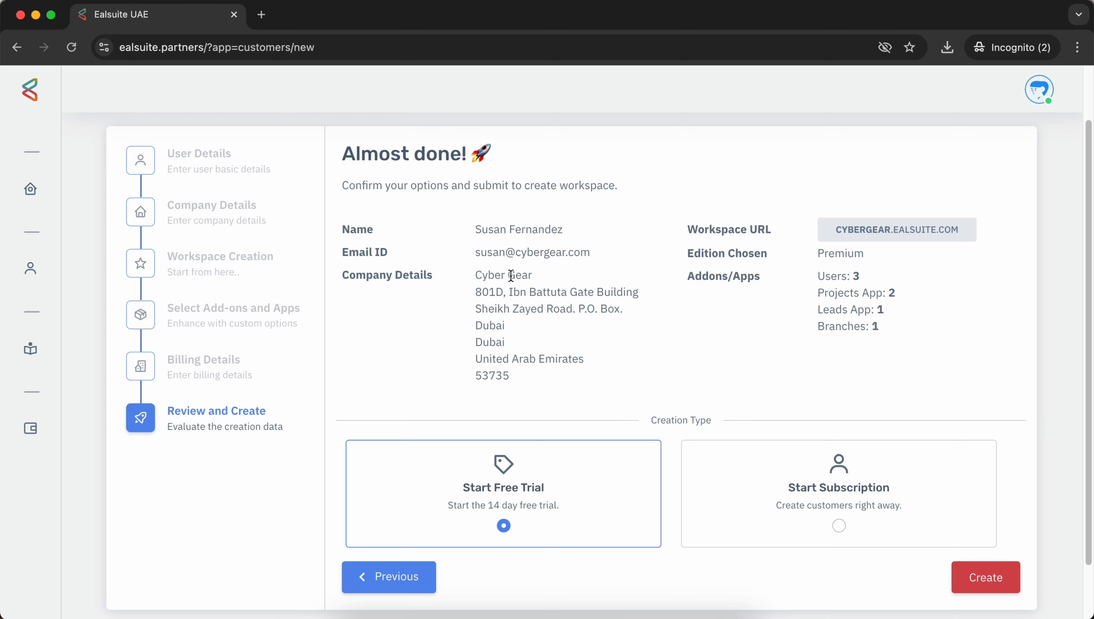
left_click_drag(473, 275, 548, 282)
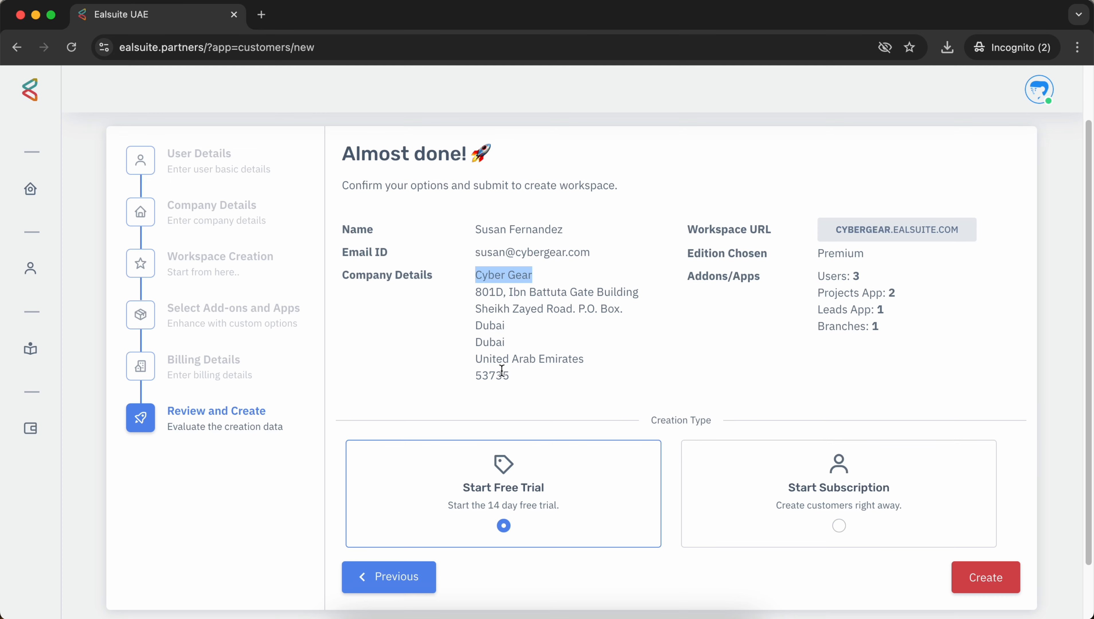
left_click(584, 363)
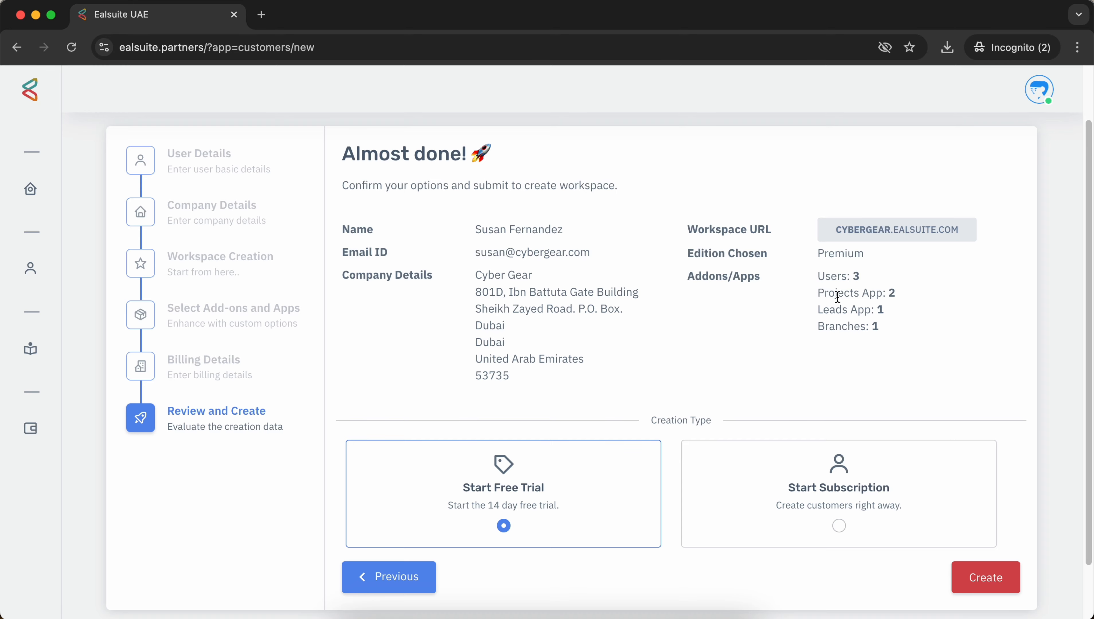
scroll(647, 349, "down", 3)
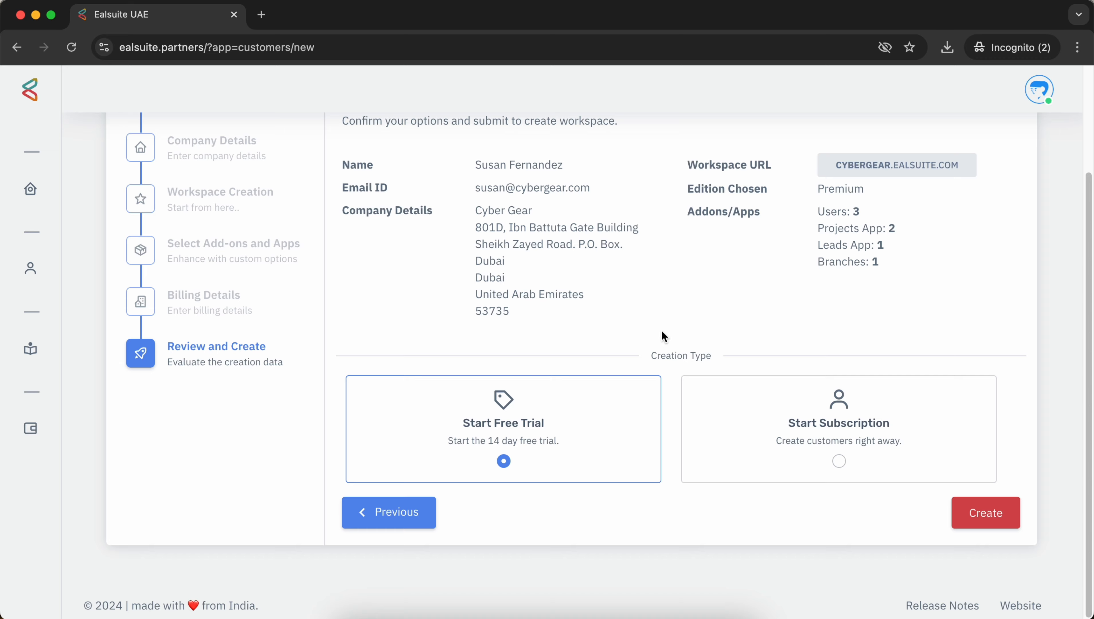
Step: Select Start Subscription and check the Premium unit price of 1,980.00/year
left_click(840, 460)
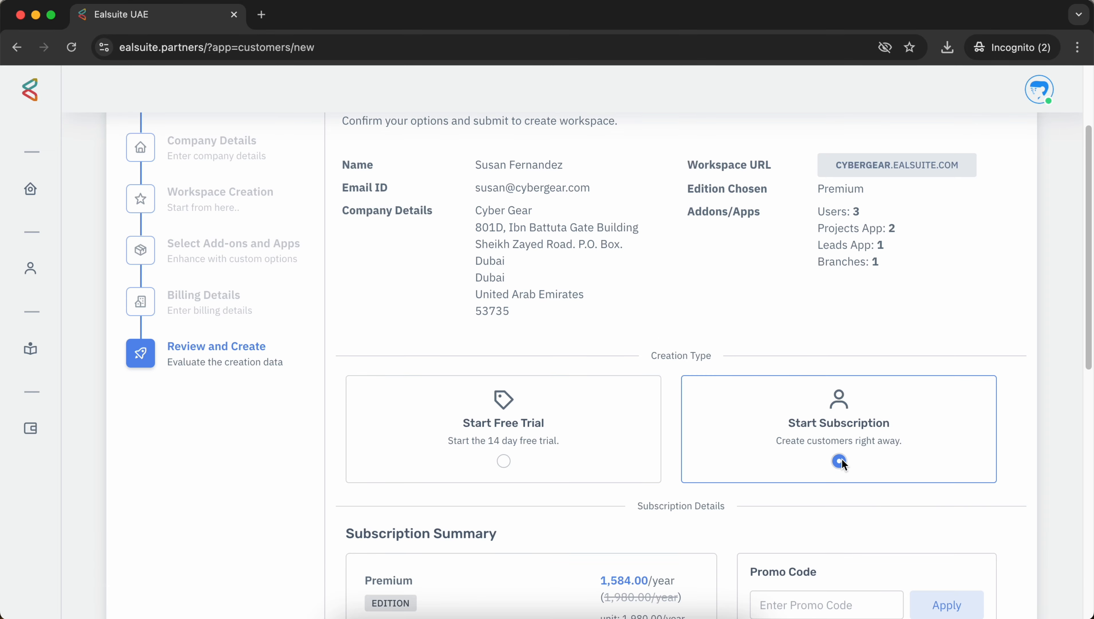
scroll(745, 439, "down", 5)
scroll(721, 347, "down", 2)
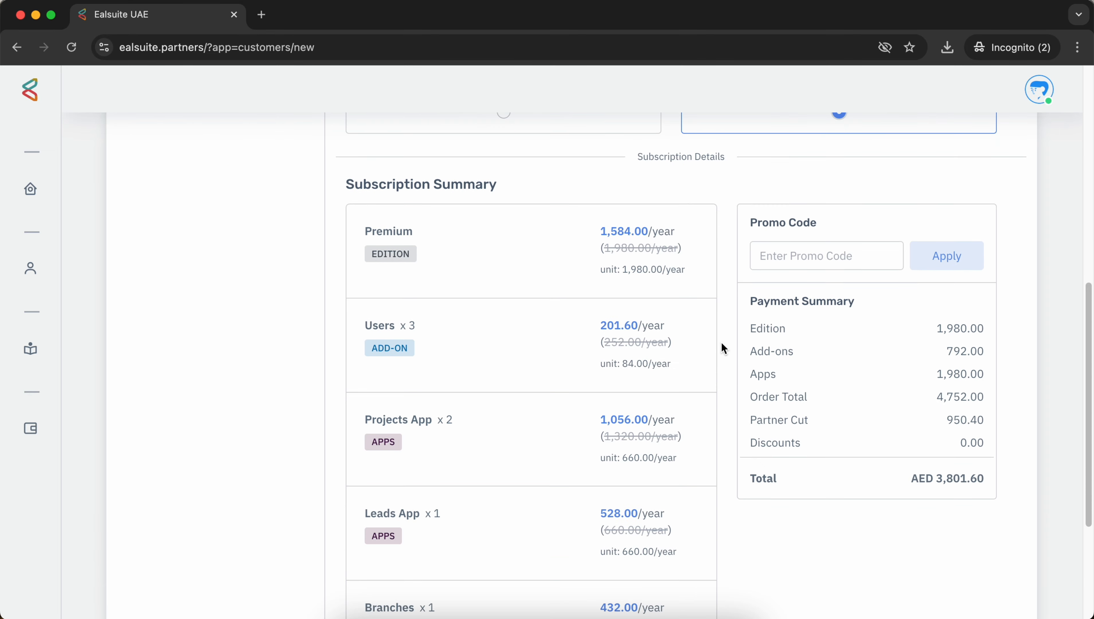
scroll(479, 240, "down", 1)
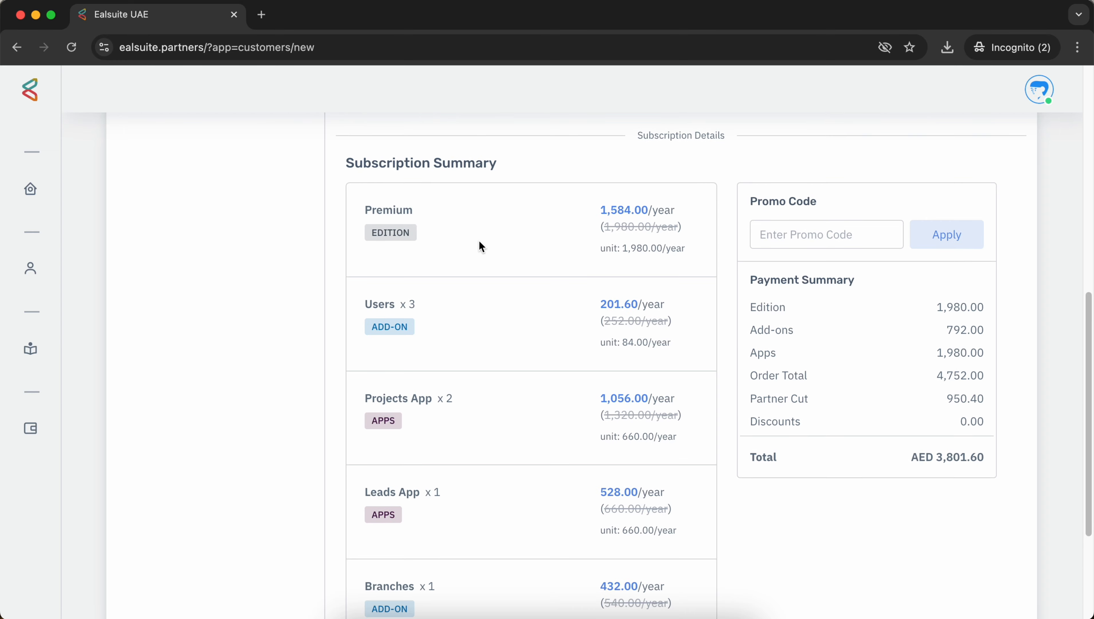
scroll(460, 203, "down", 3)
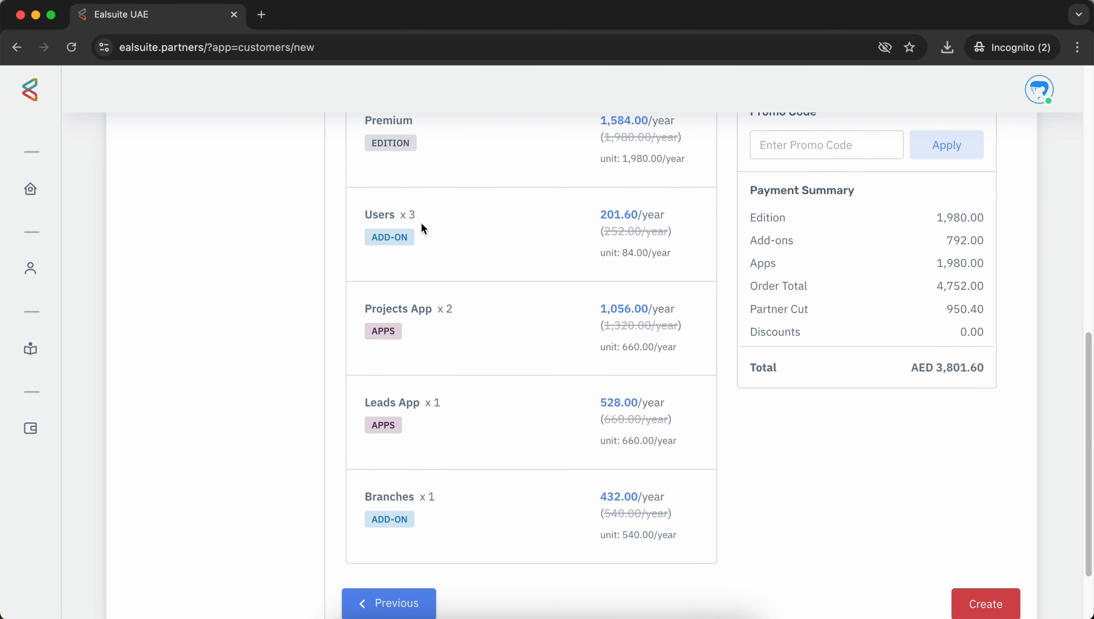
scroll(420, 223, "down", 1)
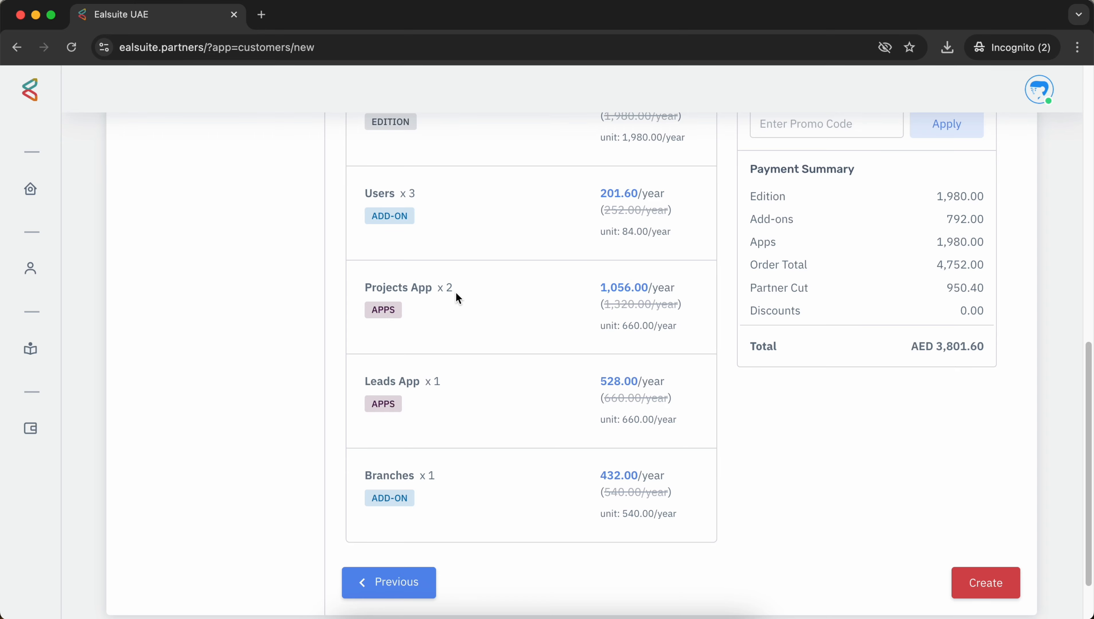
scroll(623, 342, "up", 3)
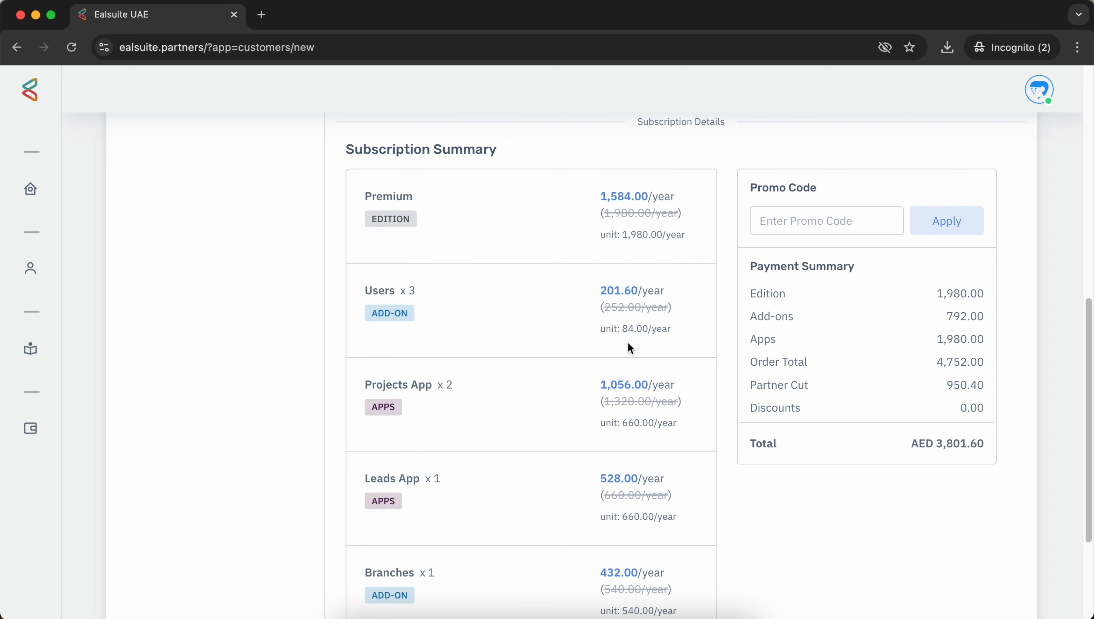
left_click_drag(600, 240, 687, 246)
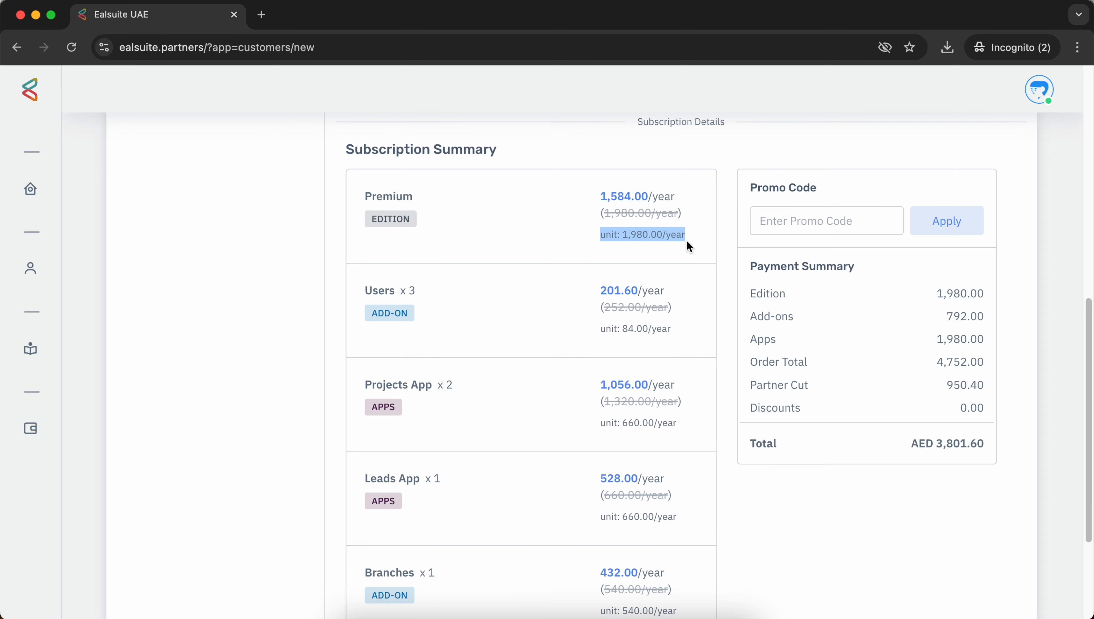
left_click(630, 250)
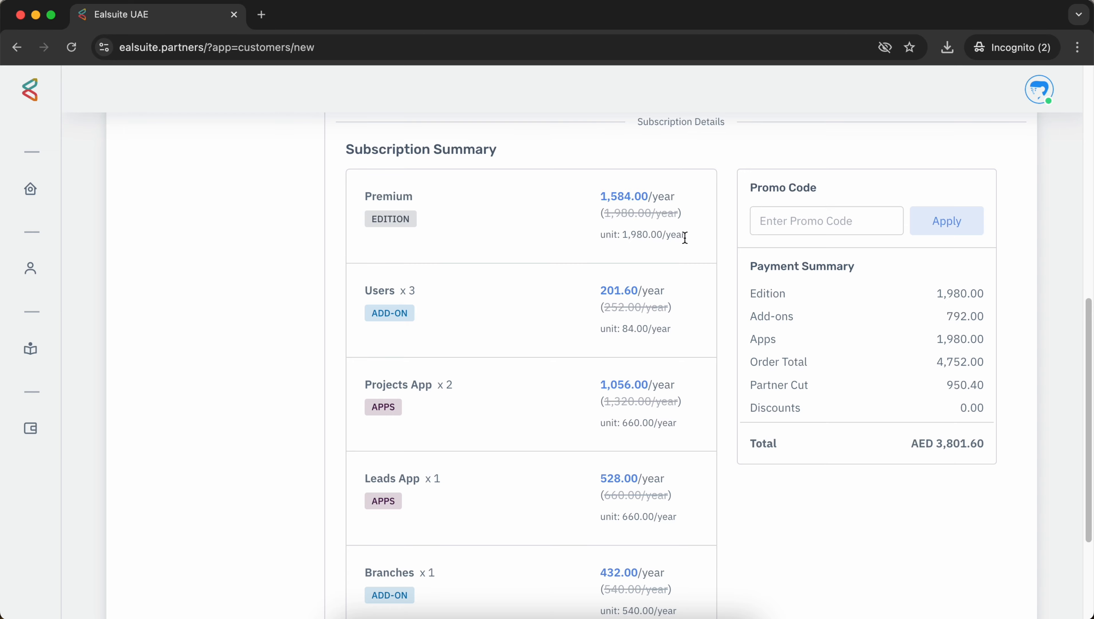
Step: Review payment amounts: Apps 1,980.00, Order Total 4,752.00, Partner Cut 950.40, total AED 3,801.60
scroll(685, 238, "down", 2)
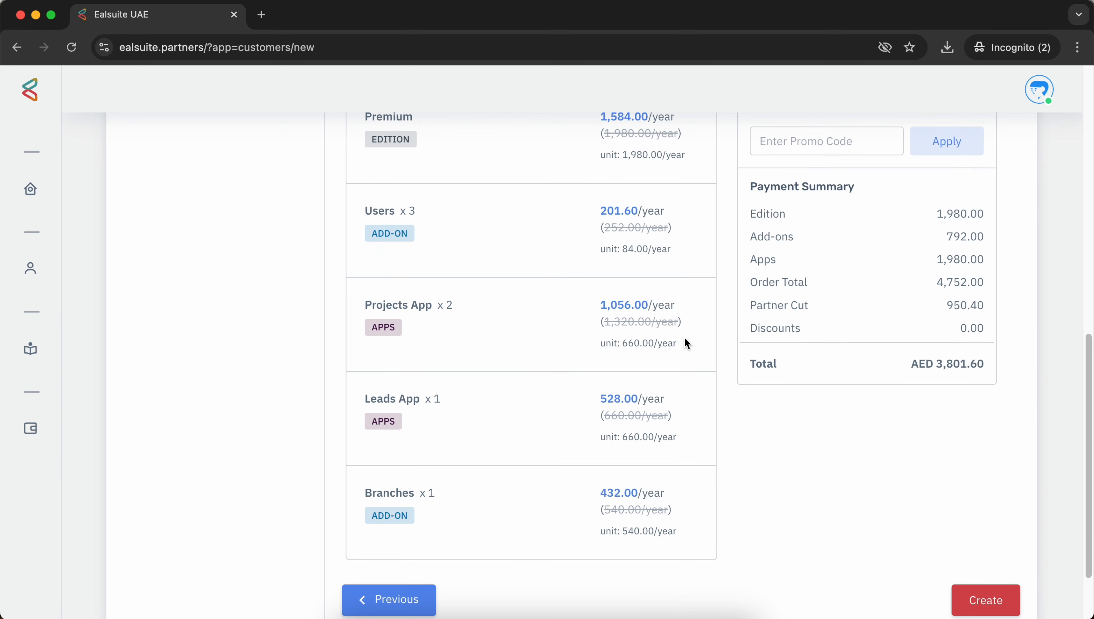
scroll(685, 343, "up", 3)
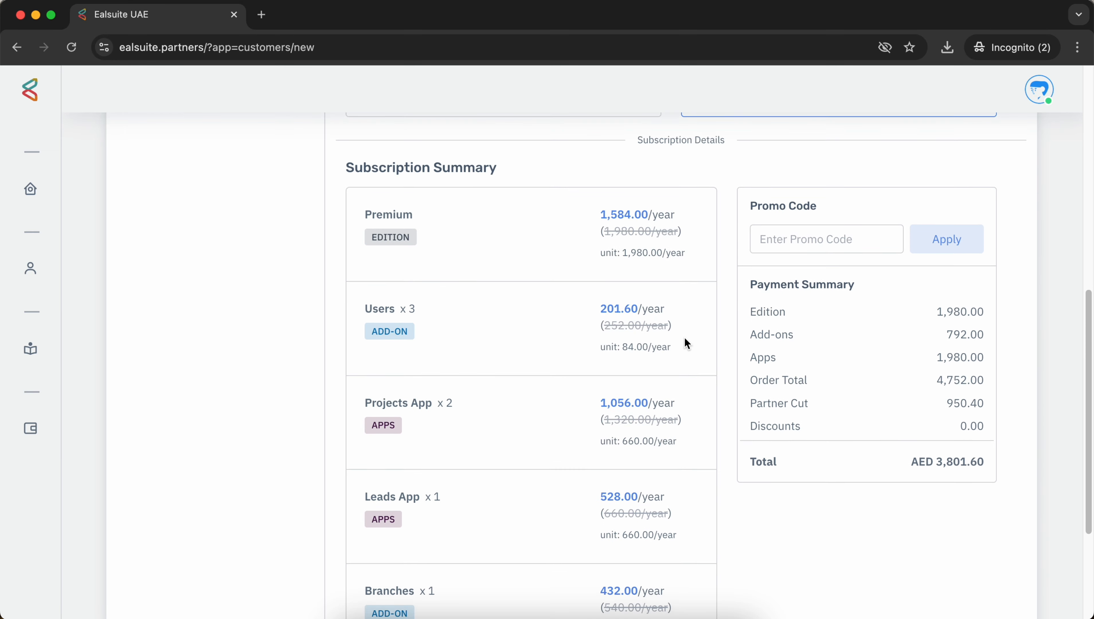
scroll(685, 342, "down", 3)
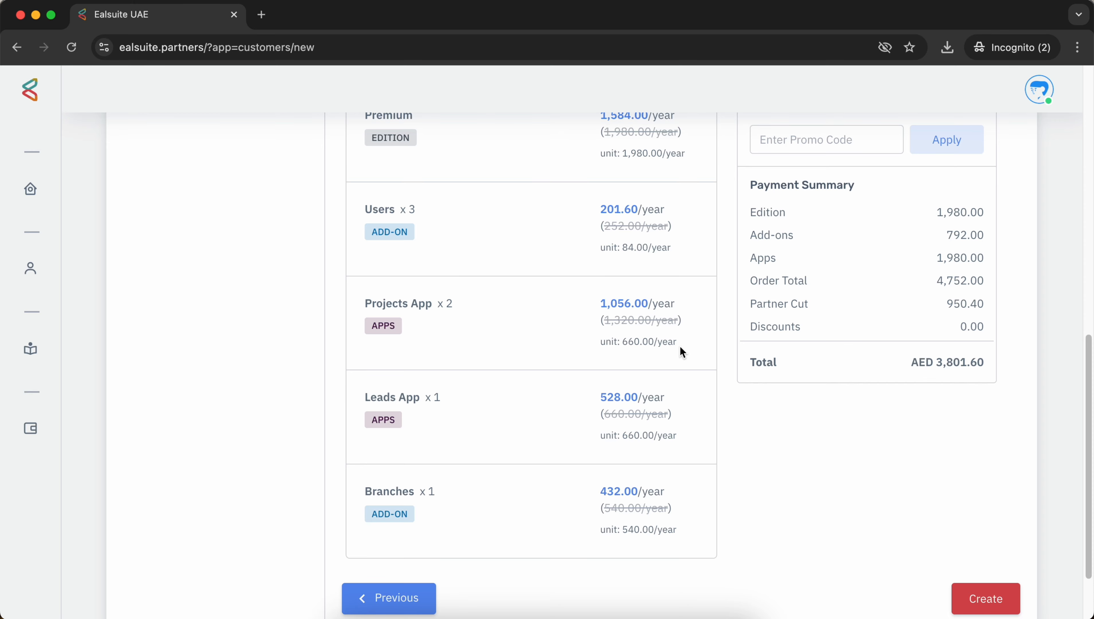
scroll(680, 350, "up", 2)
scroll(681, 348, "down", 4)
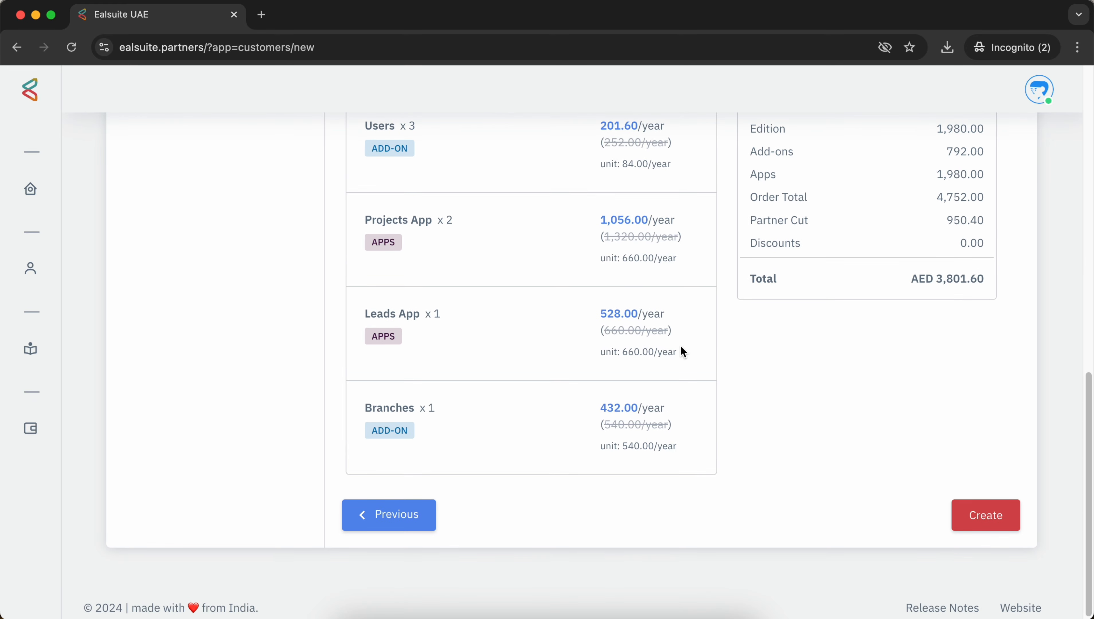
scroll(684, 463, "up", 5)
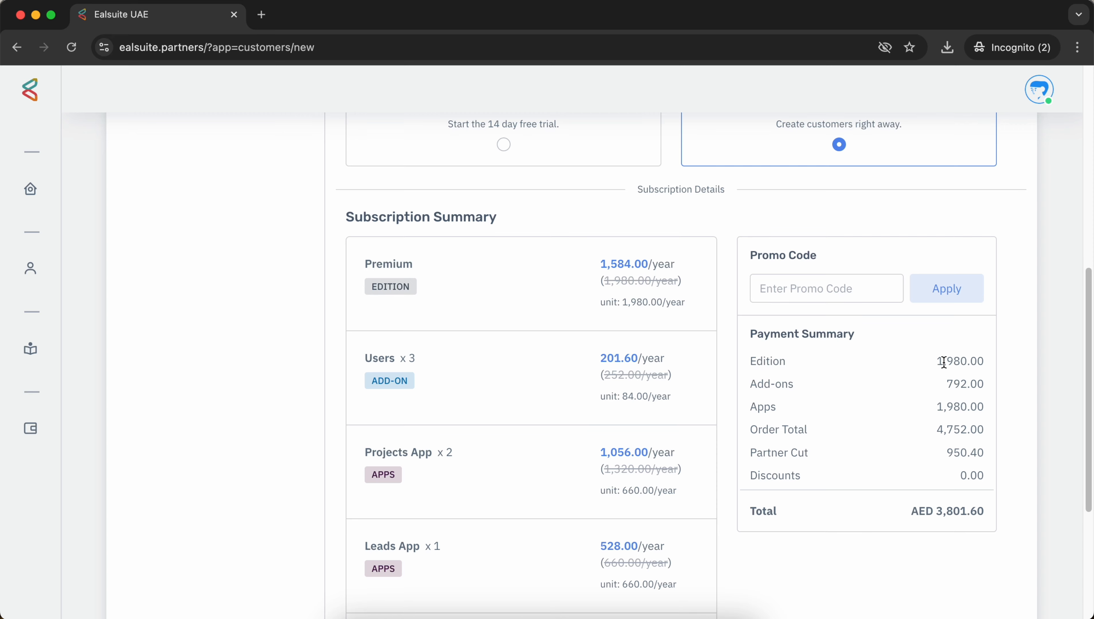
left_click_drag(931, 361, 981, 362)
left_click_drag(913, 411, 987, 407)
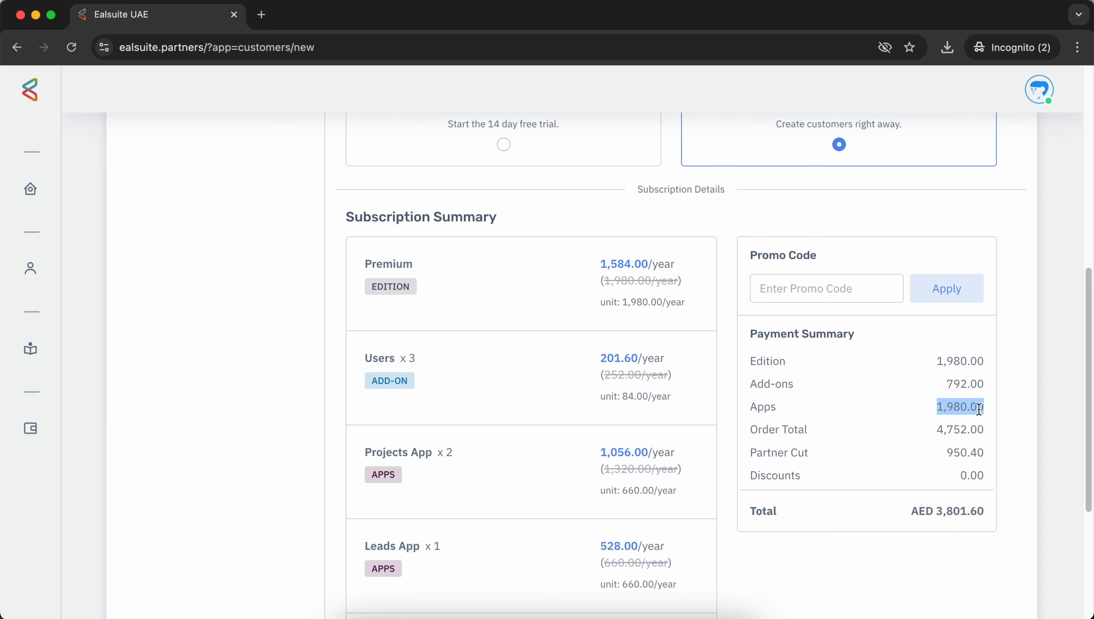
left_click_drag(931, 434, 989, 433)
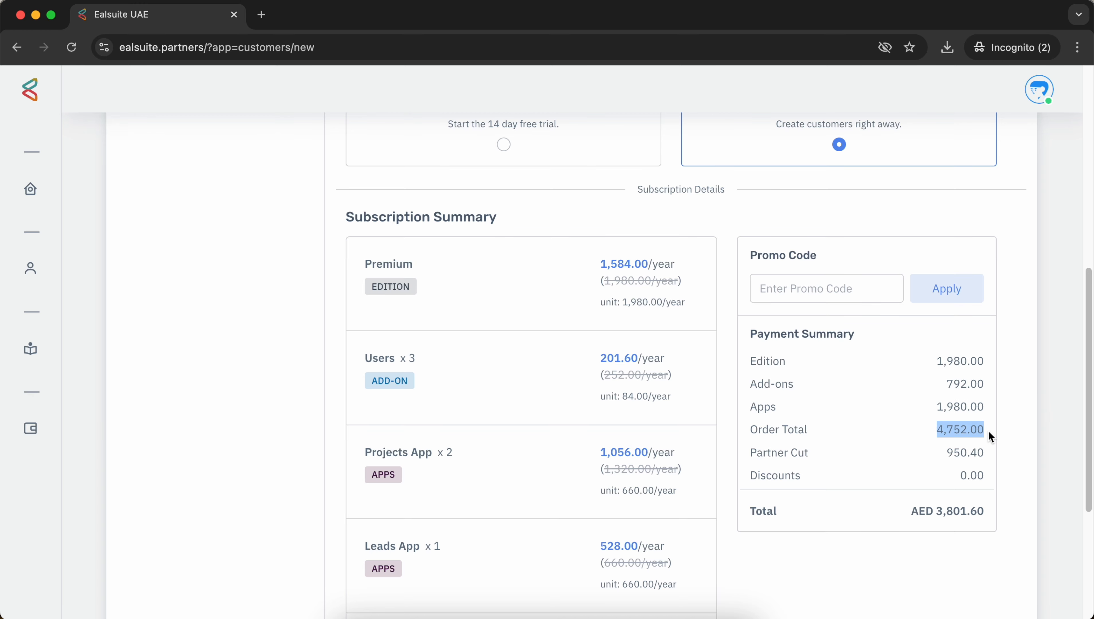
left_click_drag(927, 457, 987, 454)
scroll(845, 489, "down", 3)
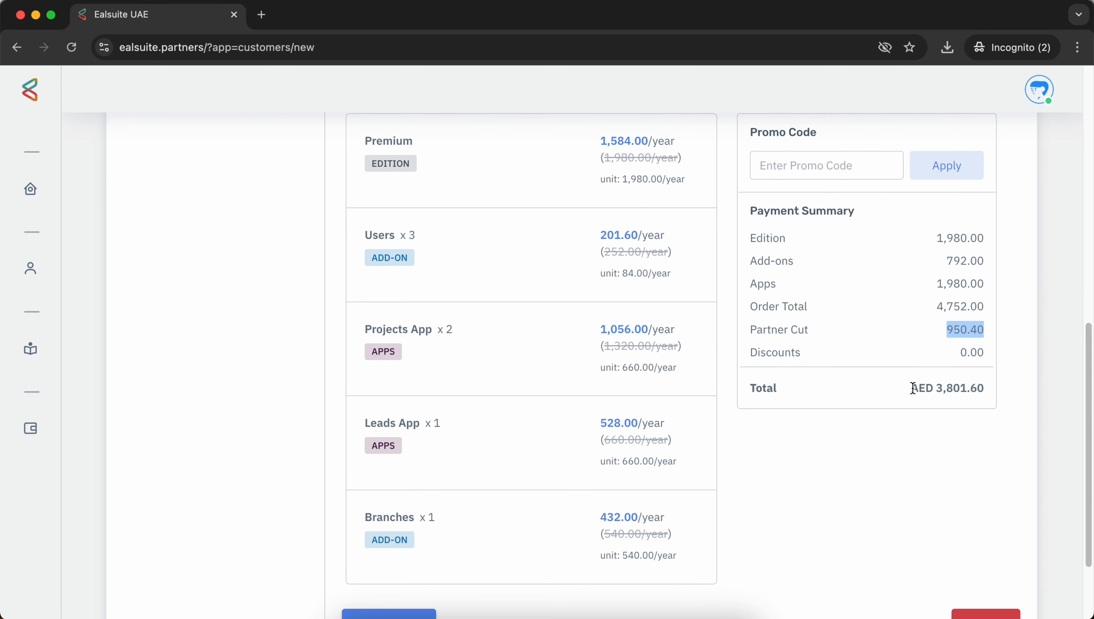
left_click_drag(911, 388, 981, 389)
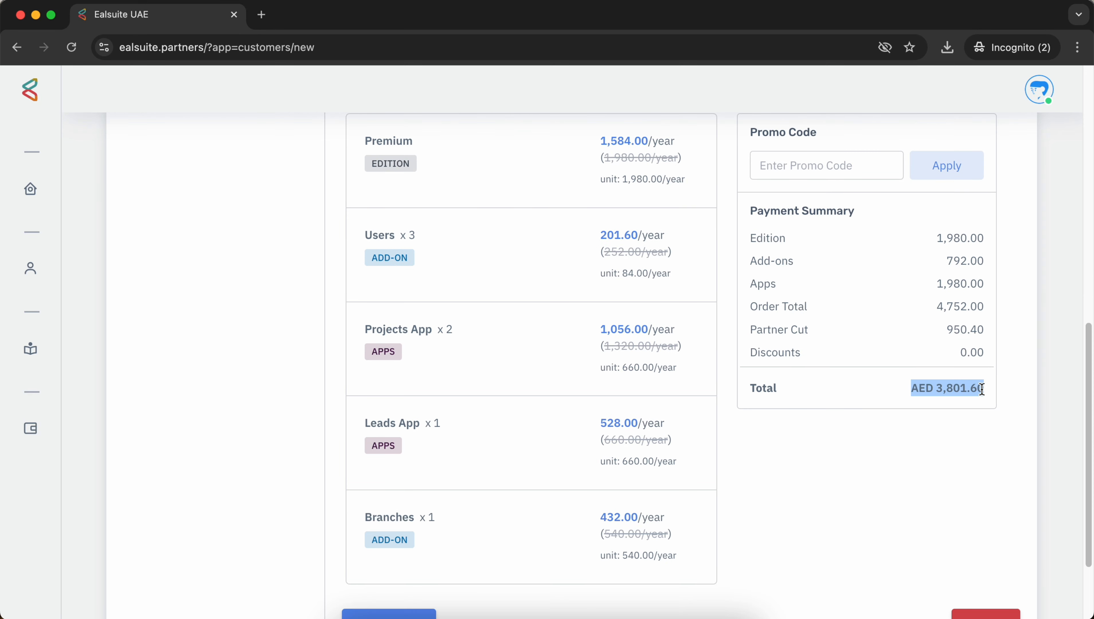
left_click(939, 440)
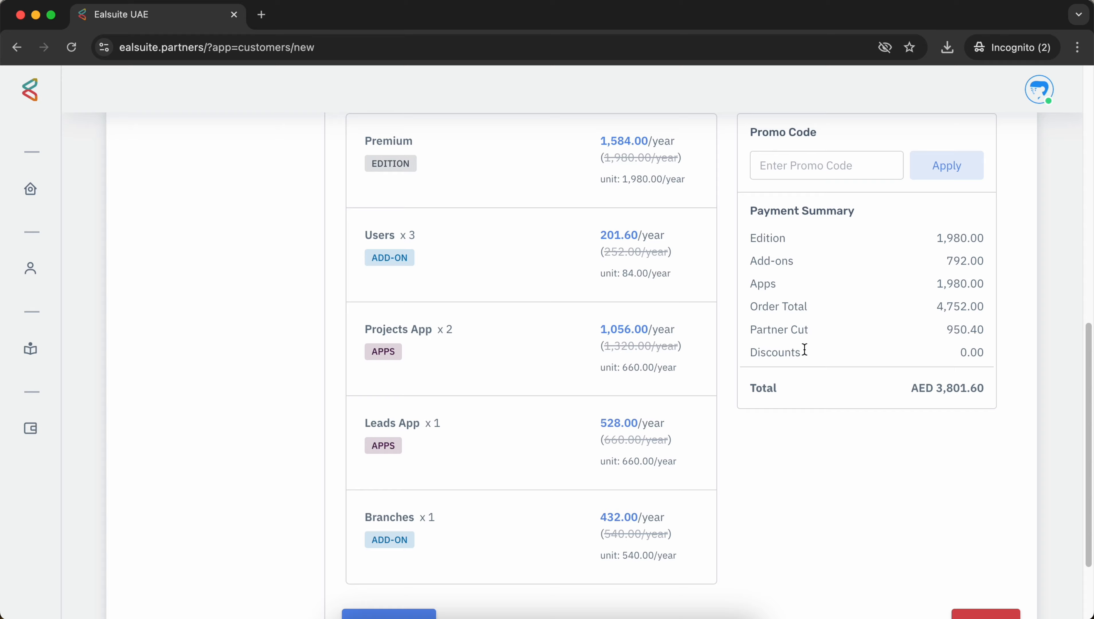
scroll(873, 433, "down", 2)
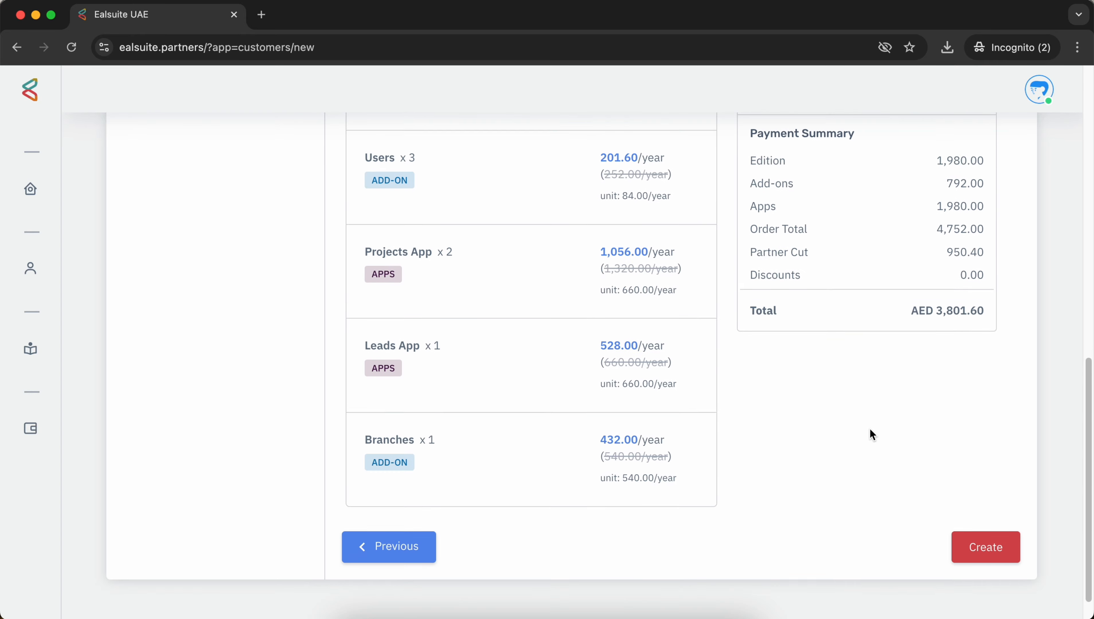
left_click(984, 539)
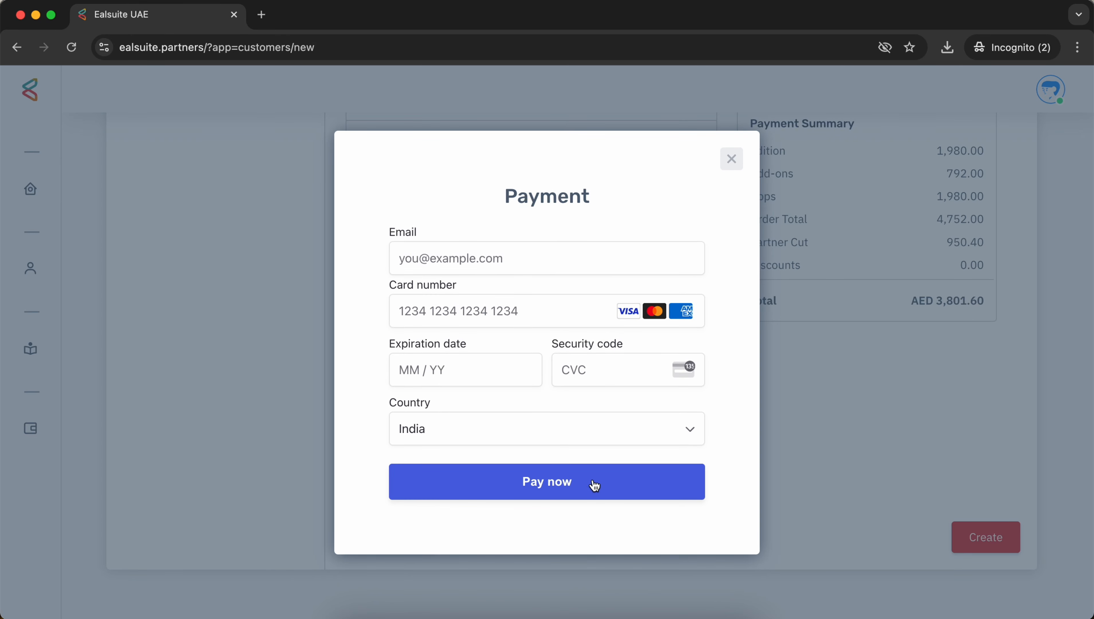
left_click(732, 161)
scroll(738, 260, "up", 15)
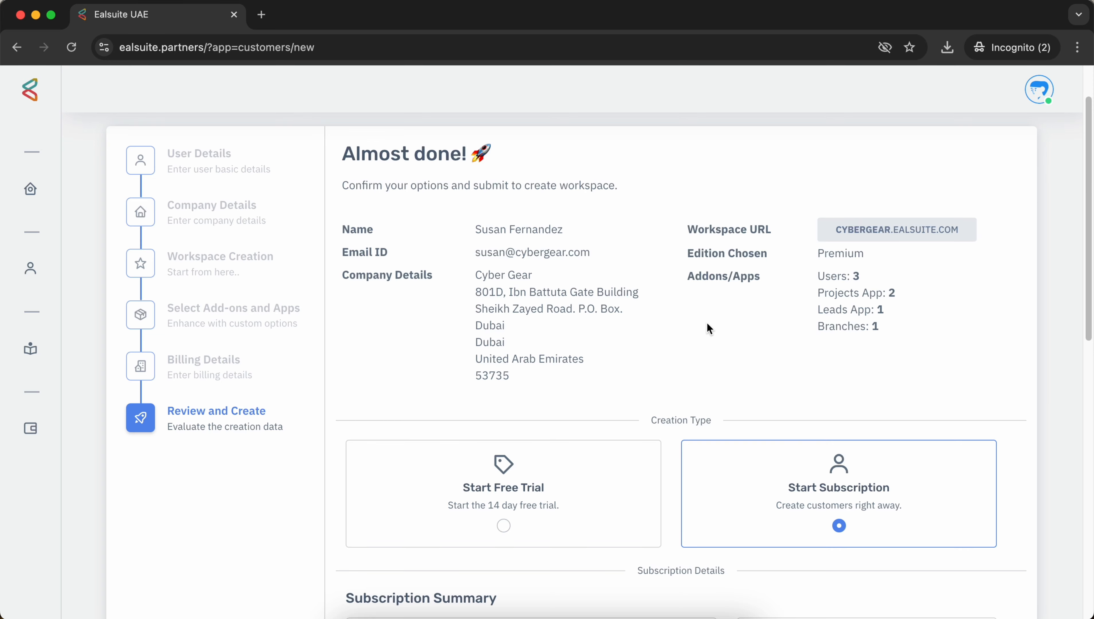
Step: Switch back to the 14-day free trial and create the cybergear workspace
scroll(670, 309, "down", 3)
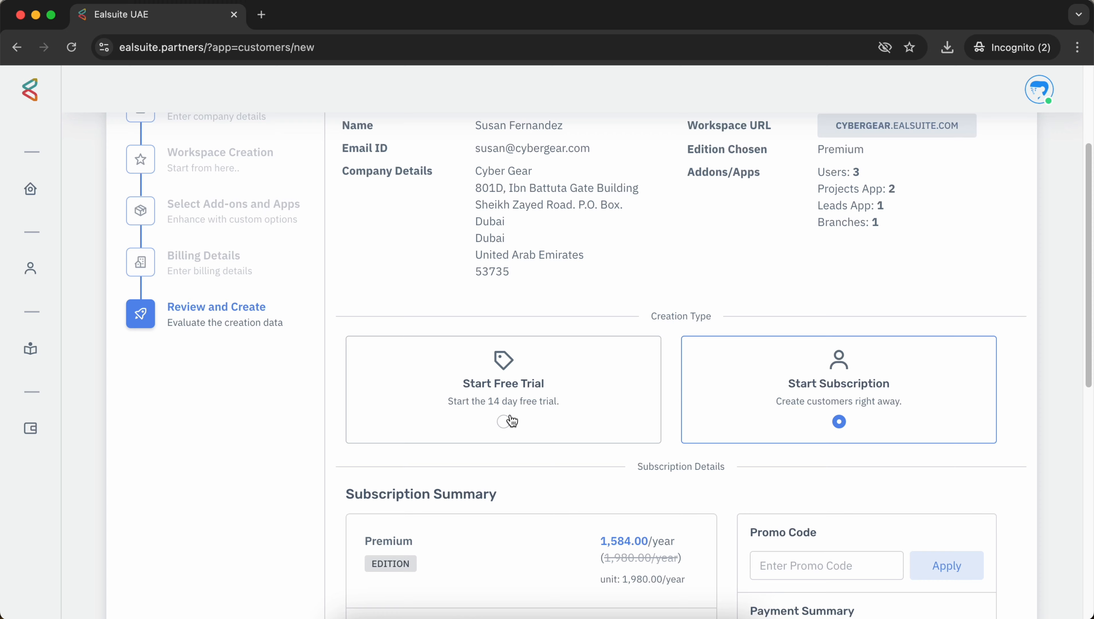
left_click(504, 423)
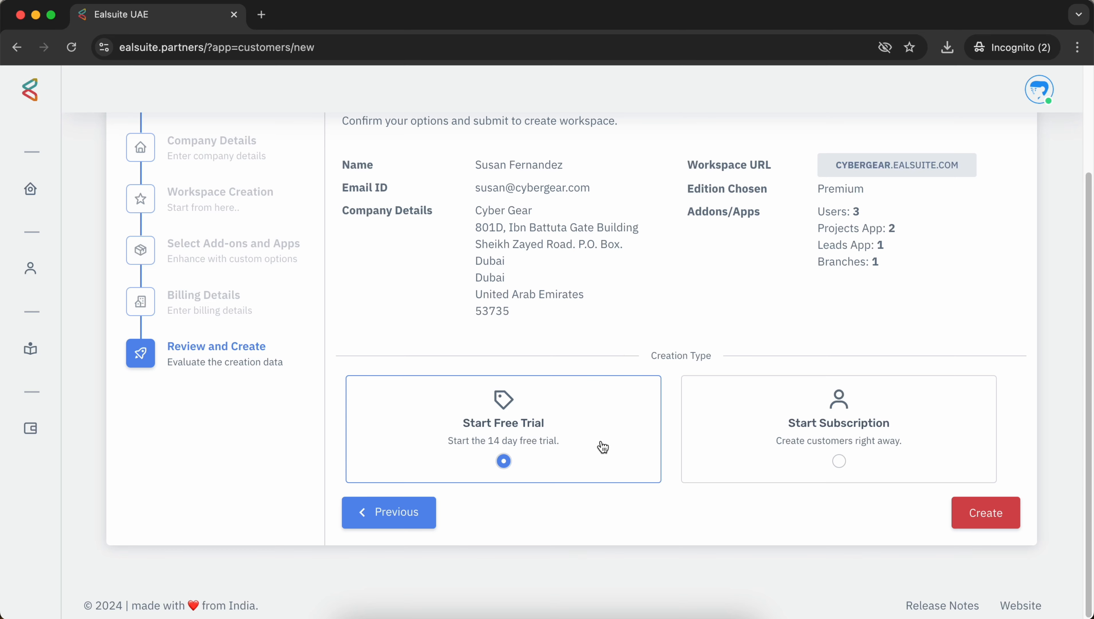
left_click(750, 524)
left_click(984, 515)
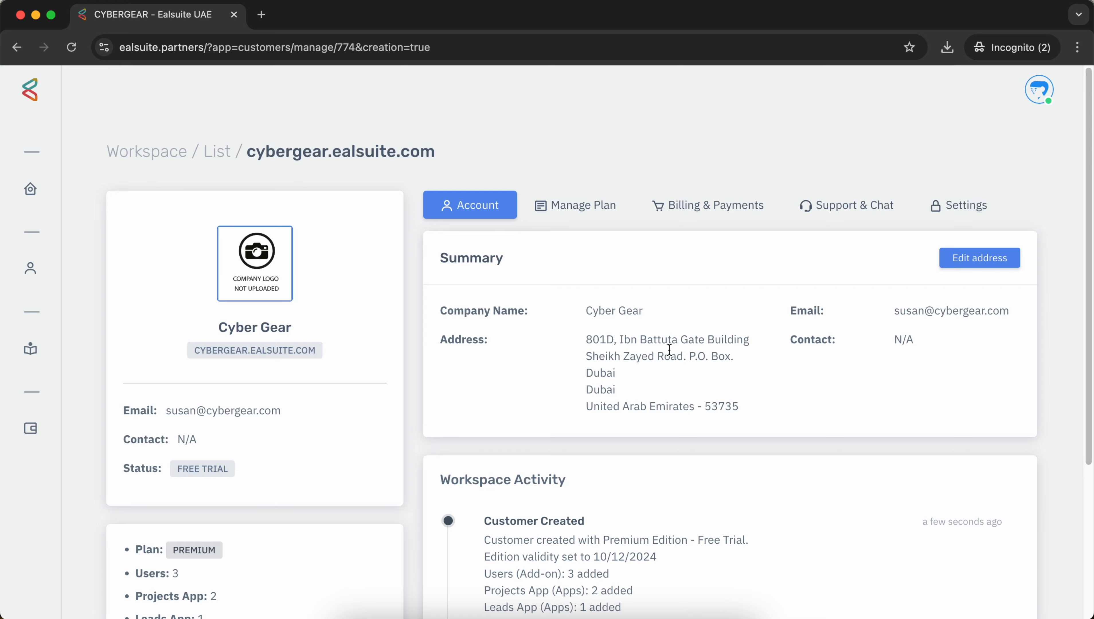
scroll(668, 349, "down", 2)
scroll(666, 347, "up", 2)
scroll(637, 315, "down", 5)
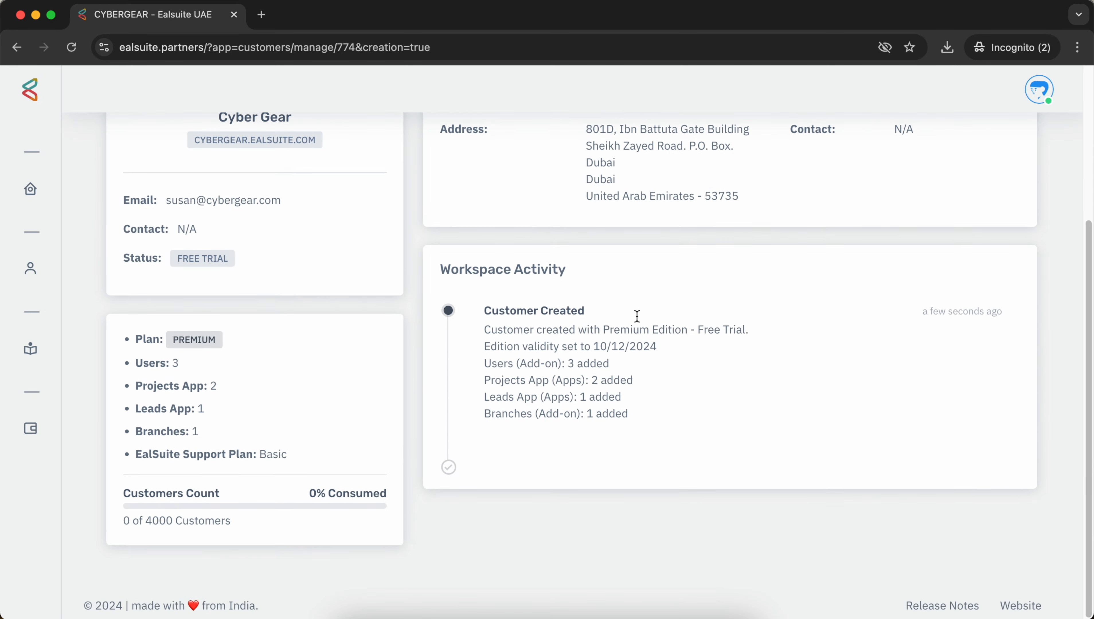
scroll(636, 313, "up", 5)
scroll(631, 269, "down", 4)
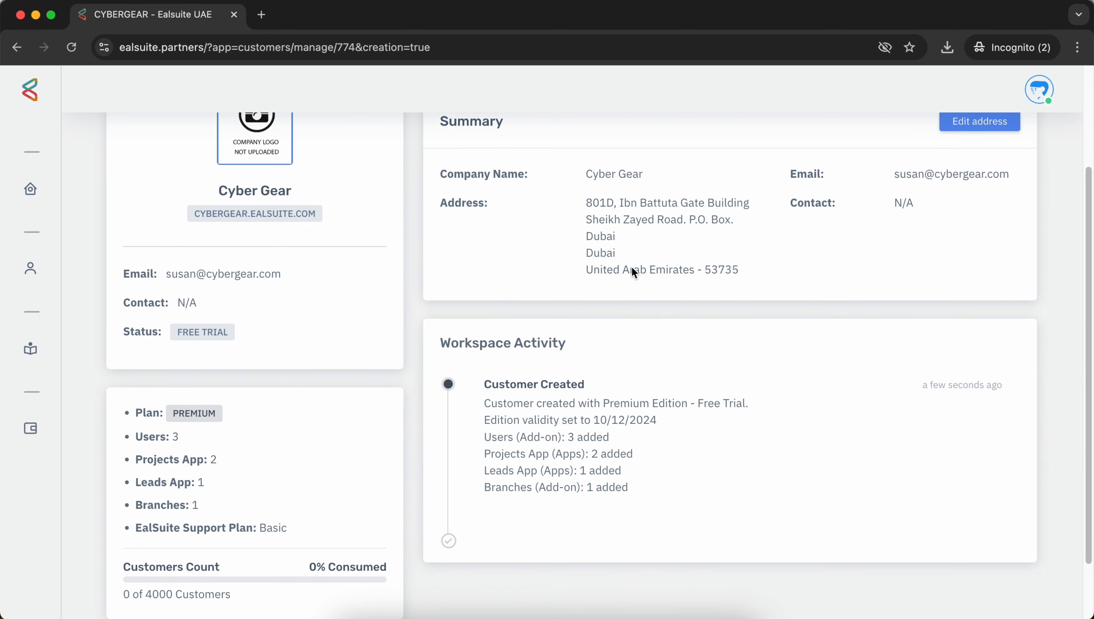
scroll(632, 266, "up", 4)
scroll(303, 239, "down", 3)
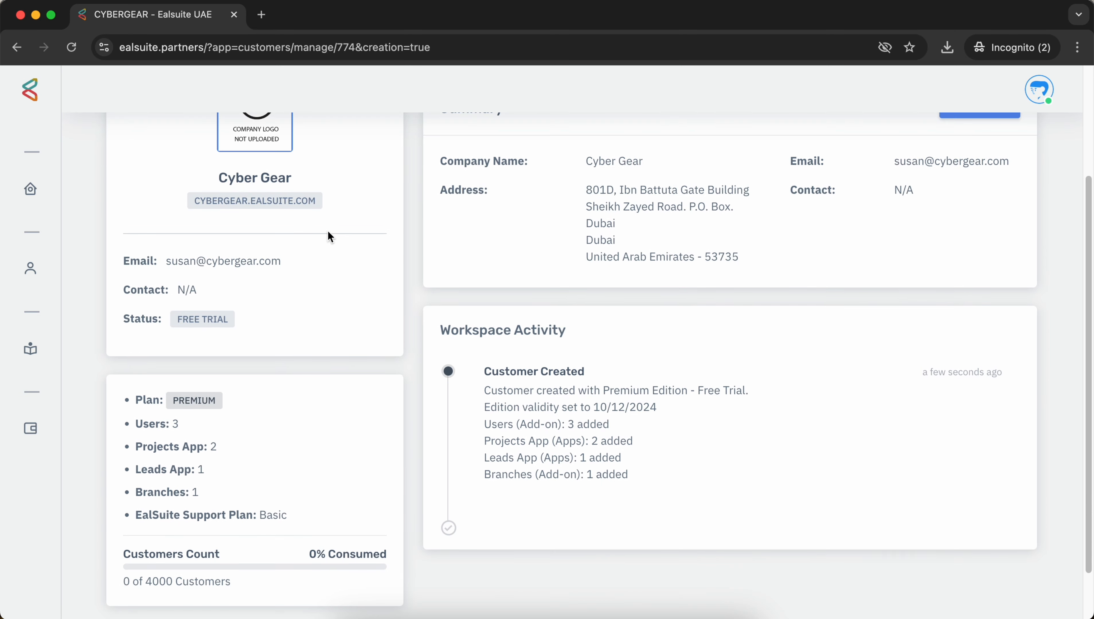
left_click_drag(217, 178, 299, 179)
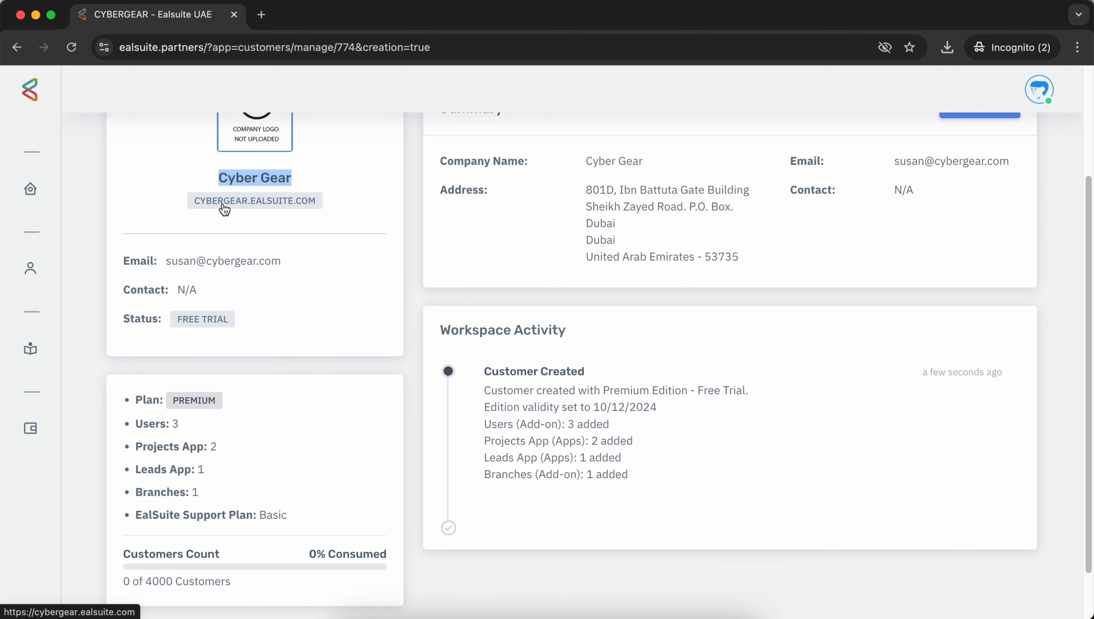
scroll(342, 212, "down", 1)
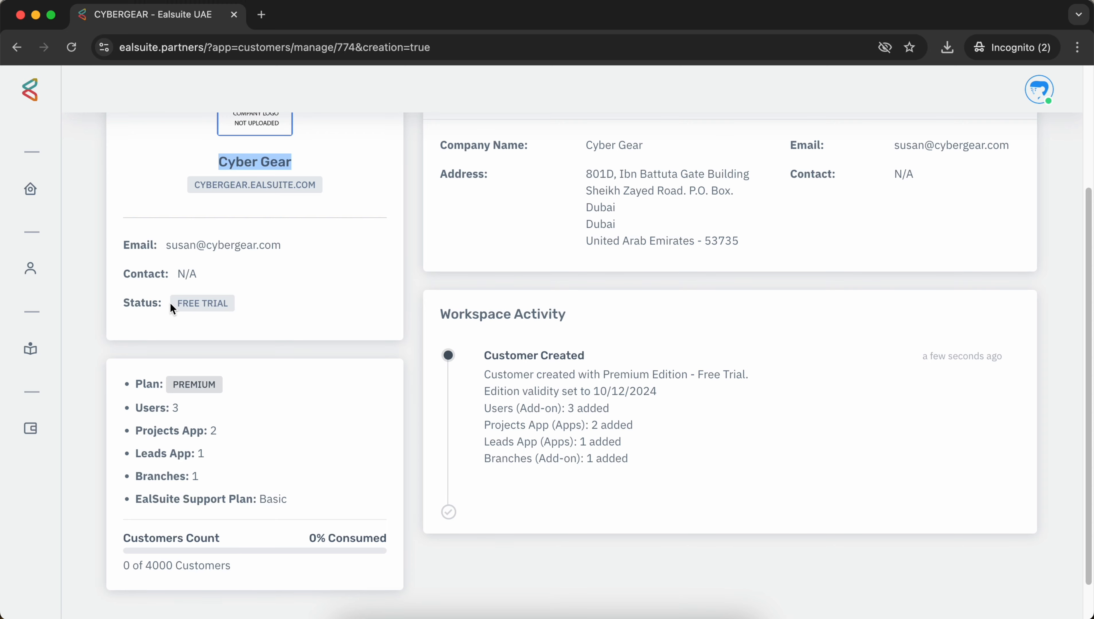
scroll(238, 304, "down", 3)
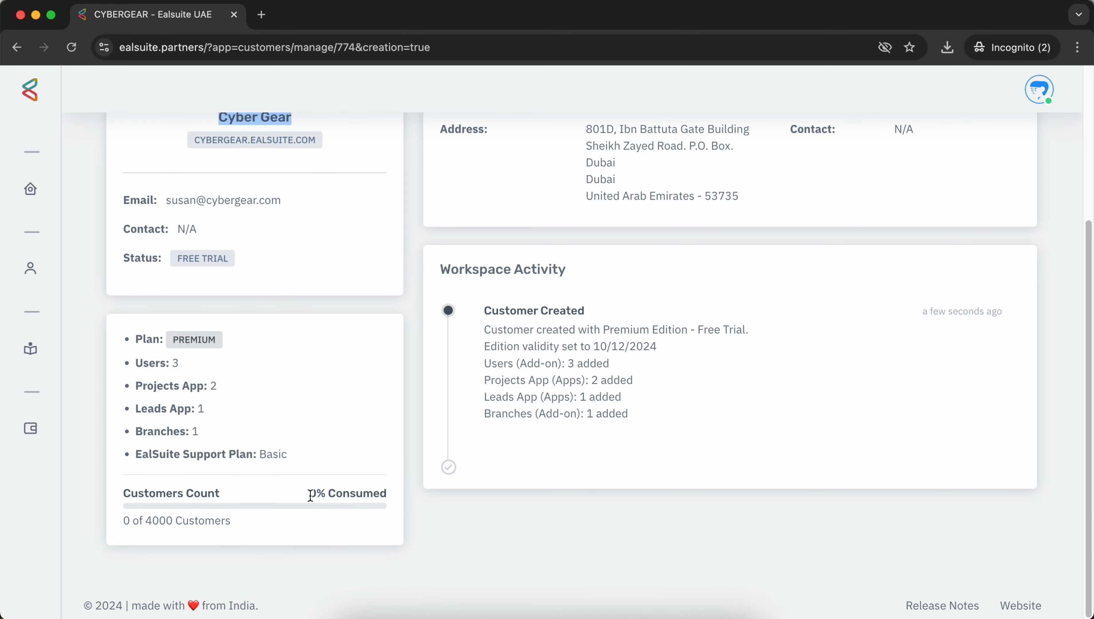
scroll(385, 498, "up", 5)
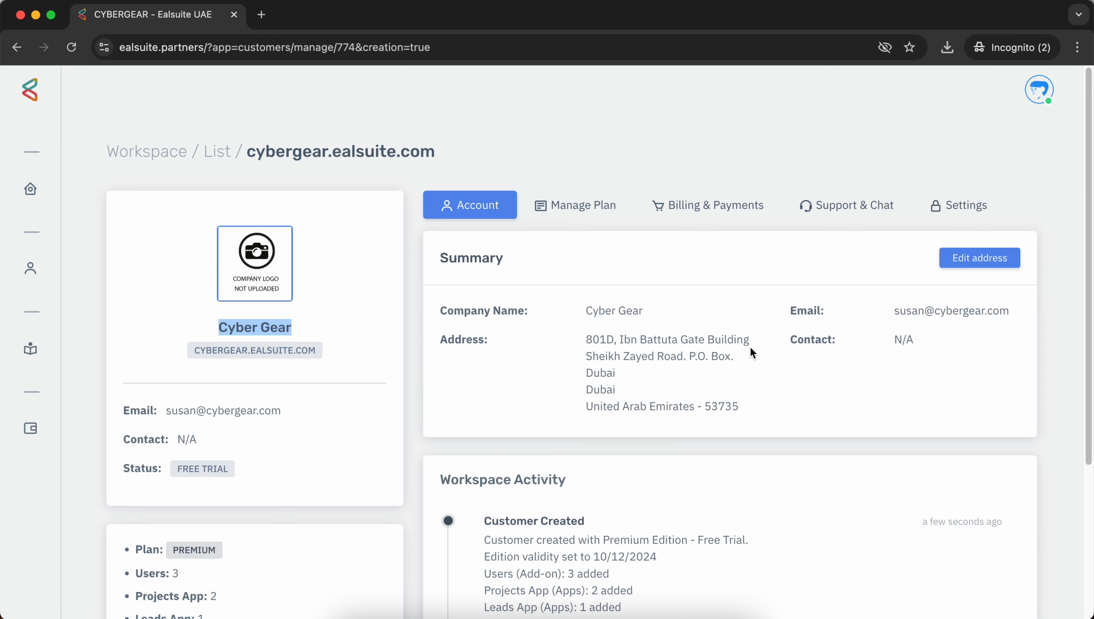
scroll(752, 351, "down", 5)
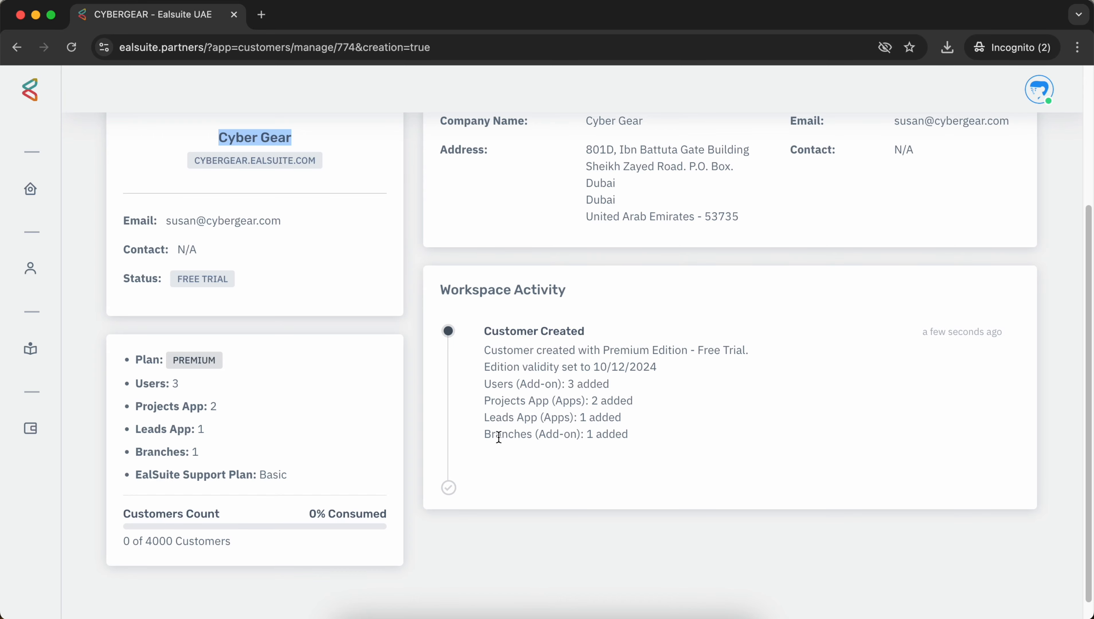
scroll(520, 441, "up", 5)
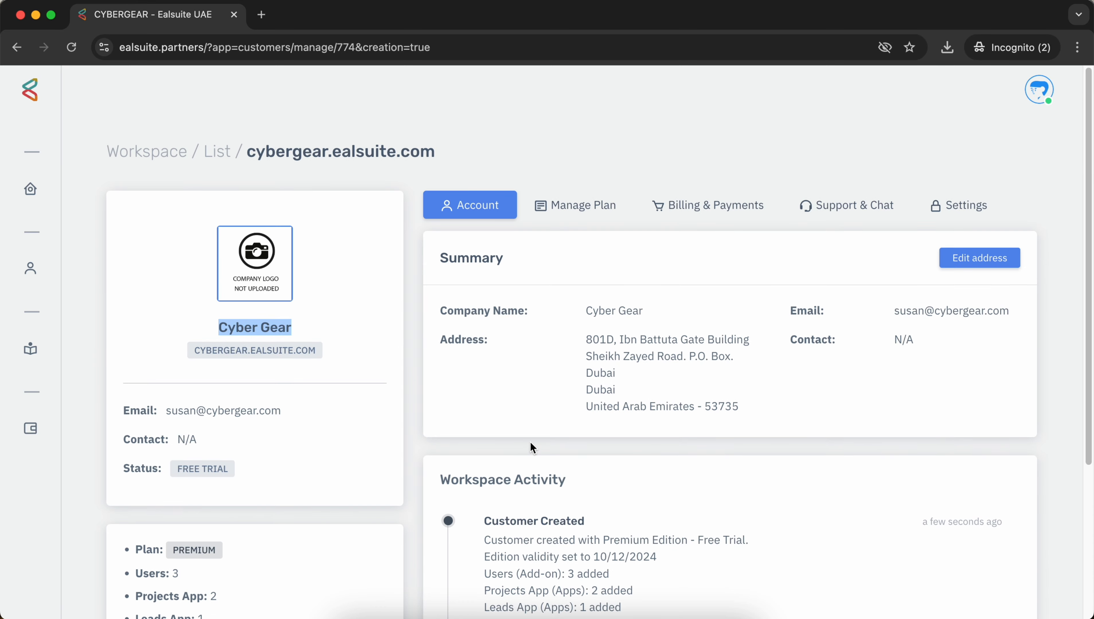
Step: Show the Manage Plan details, with the Premium trial active until December 10, 2024
left_click(598, 208)
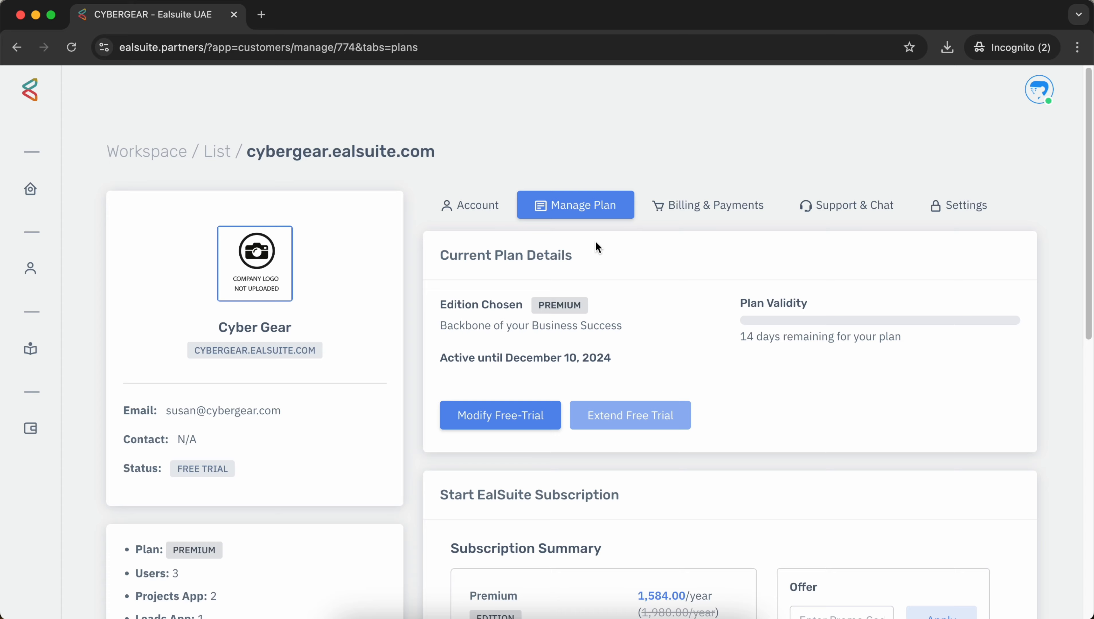
scroll(547, 264, "down", 3)
scroll(504, 245, "up", 2)
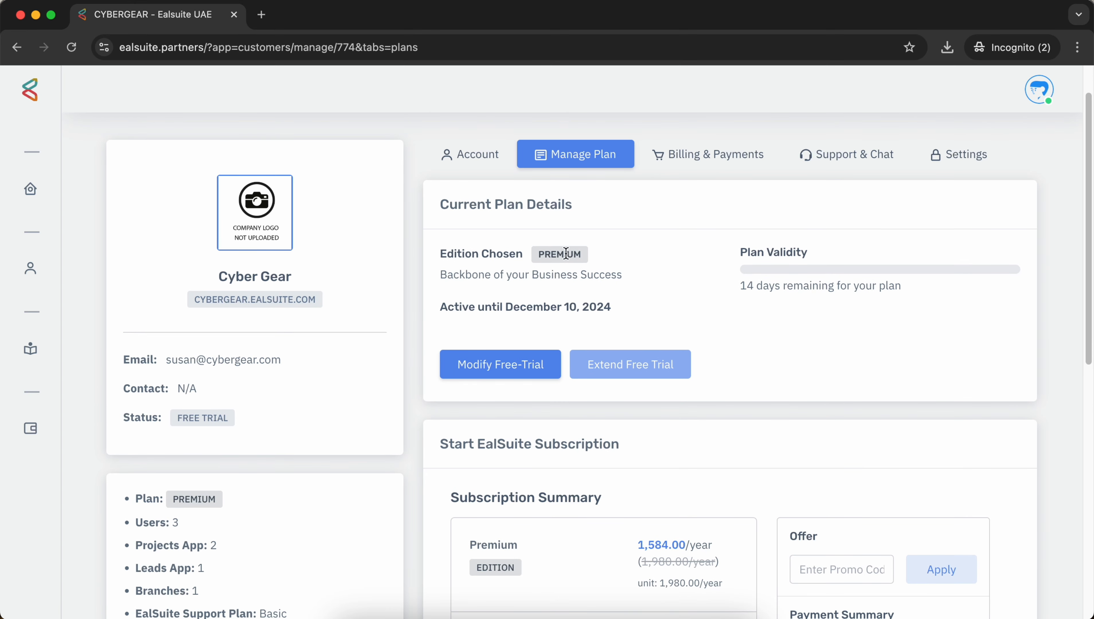
mouse_move(567, 262)
scroll(520, 310, "up", 2)
scroll(596, 322, "down", 1)
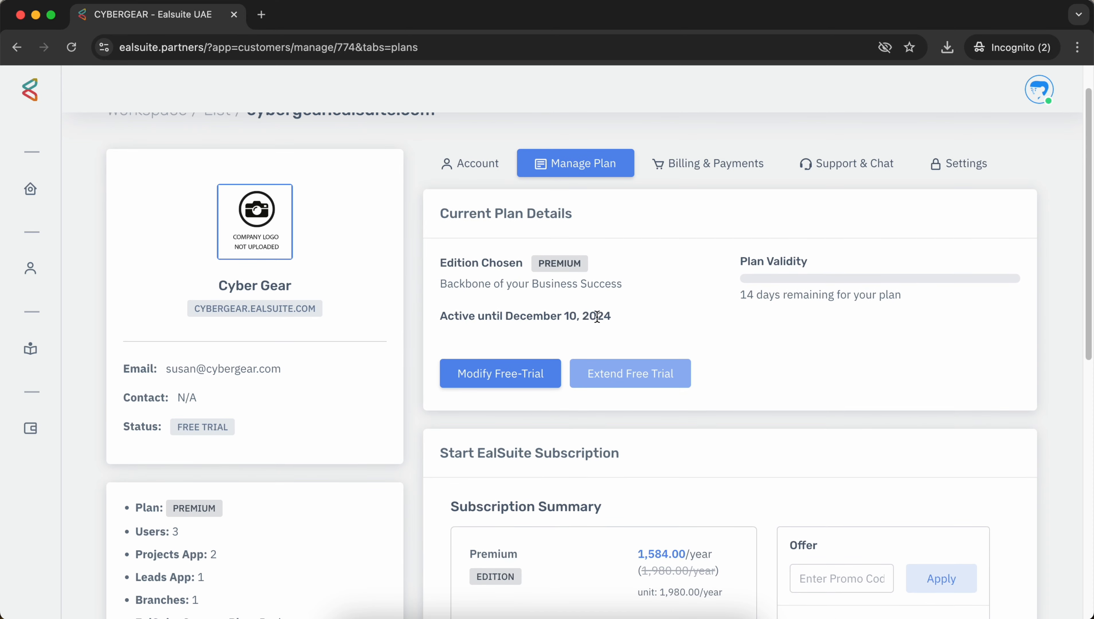
scroll(622, 291, "down", 1)
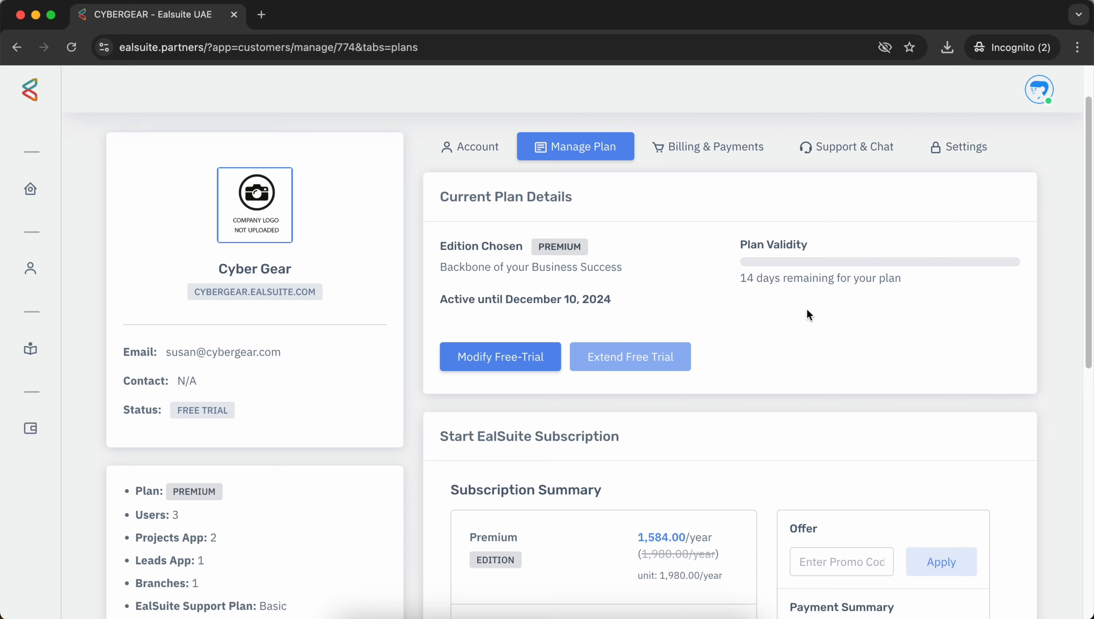
scroll(807, 309, "down", 1)
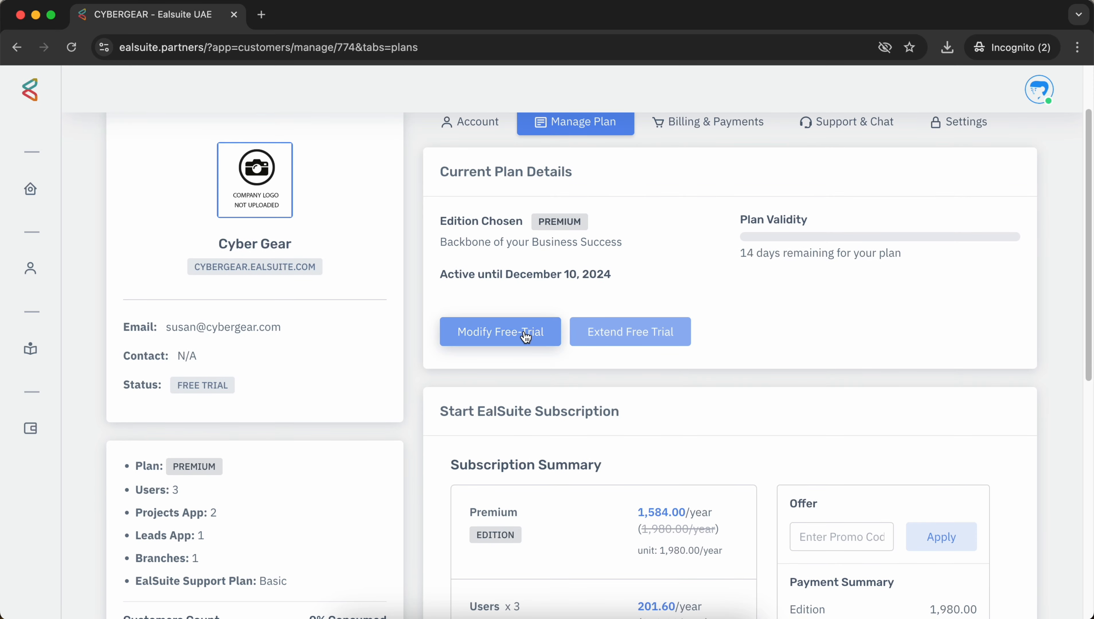
Step: Review the Subscription Summary totalling AED 3,801.60 with Partner Cut 950.40
mouse_move(601, 336)
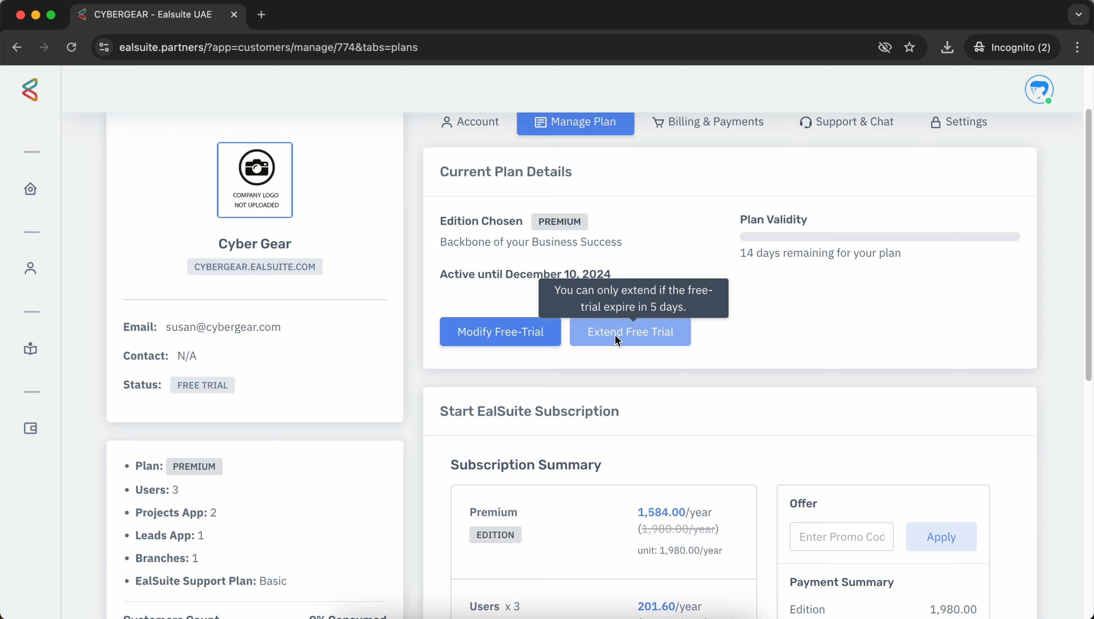
scroll(731, 340, "down", 5)
scroll(723, 274, "down", 2)
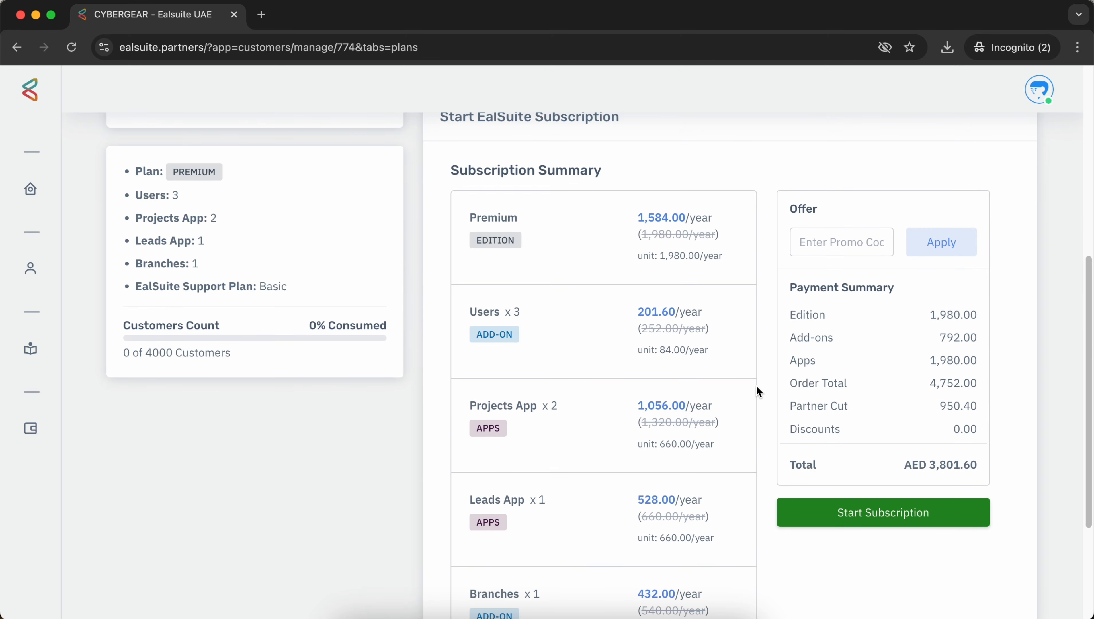
scroll(757, 390, "up", 7)
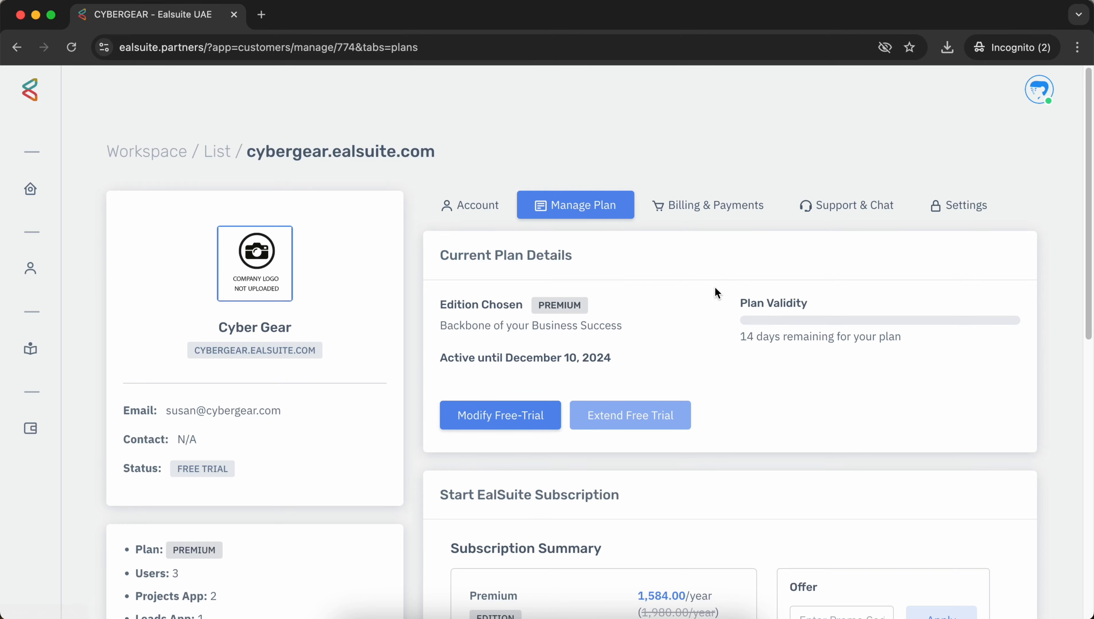
scroll(727, 284, "down", 8)
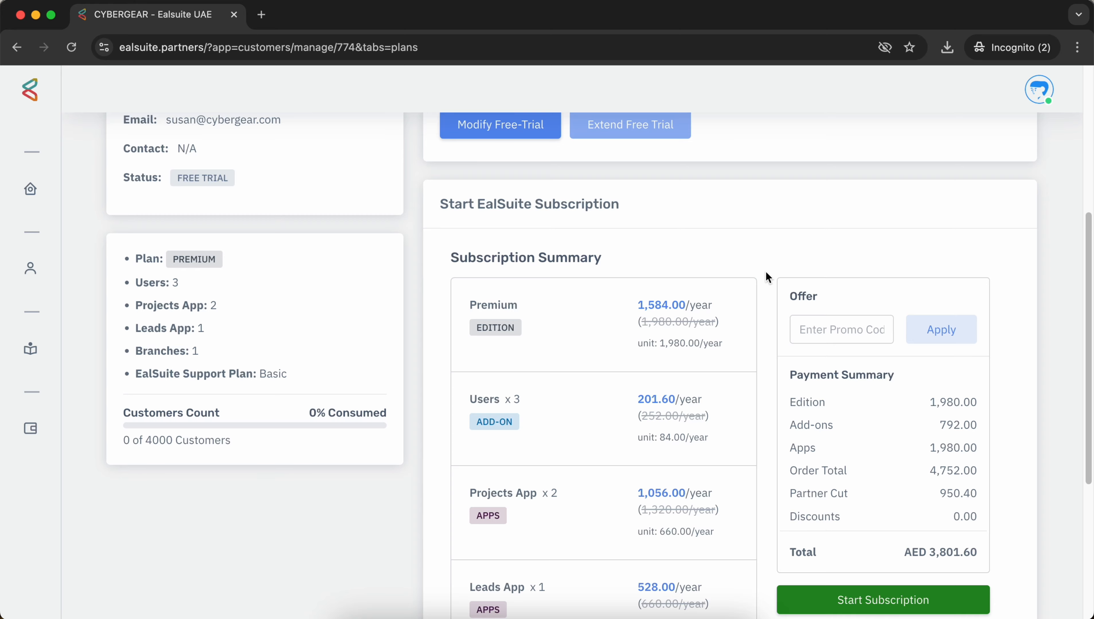
scroll(767, 271, "down", 3)
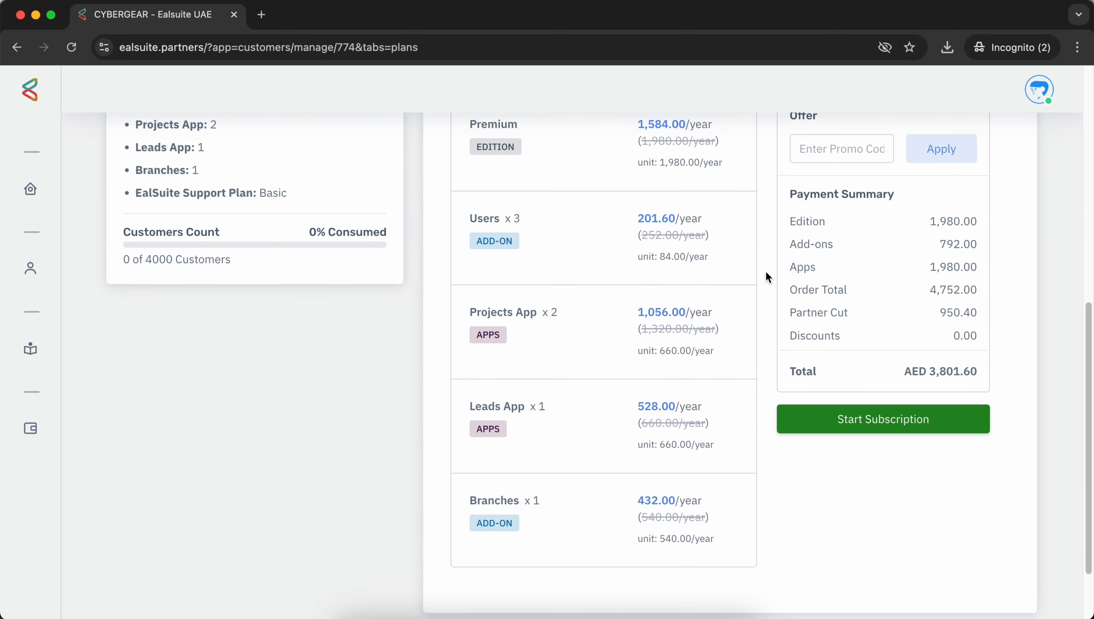
scroll(765, 271, "up", 1)
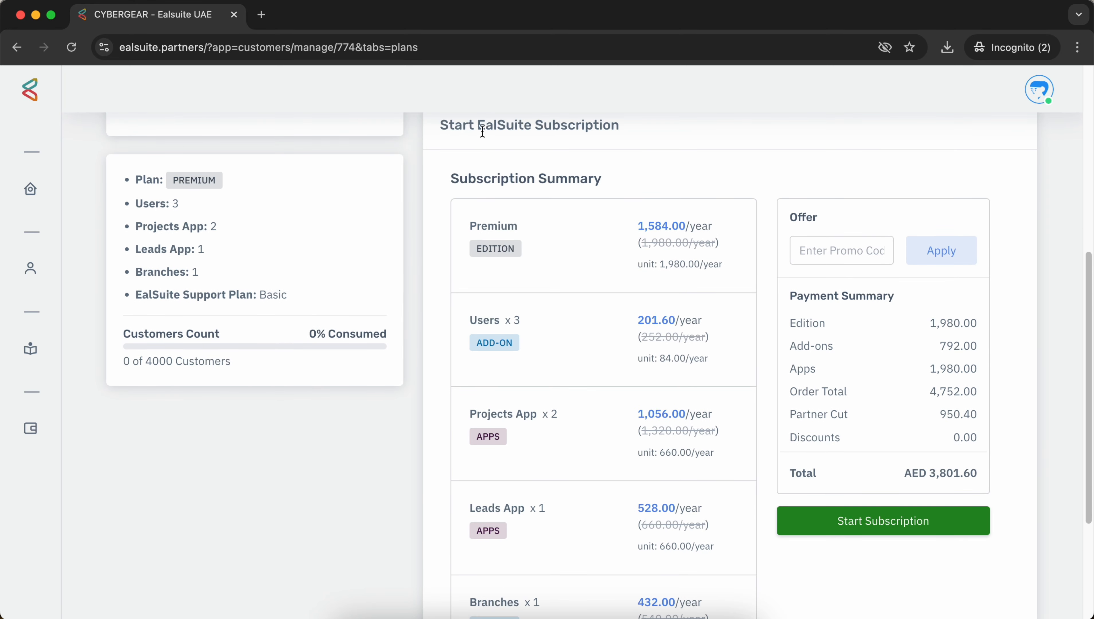
scroll(641, 177, "down", 1)
scroll(616, 174, "down", 1)
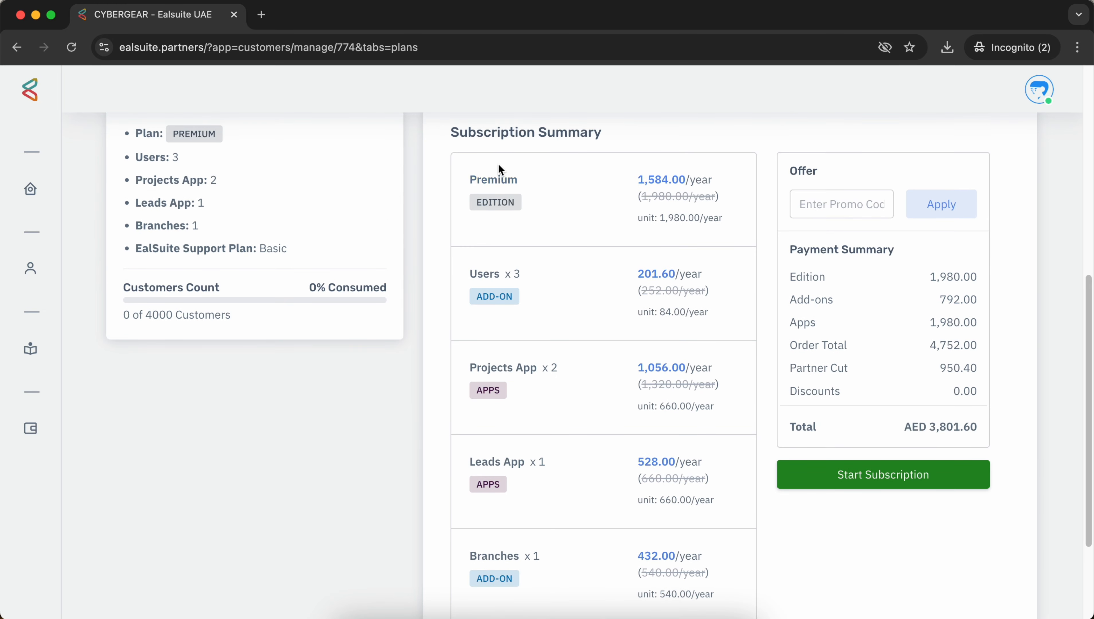
scroll(594, 343, "down", 1)
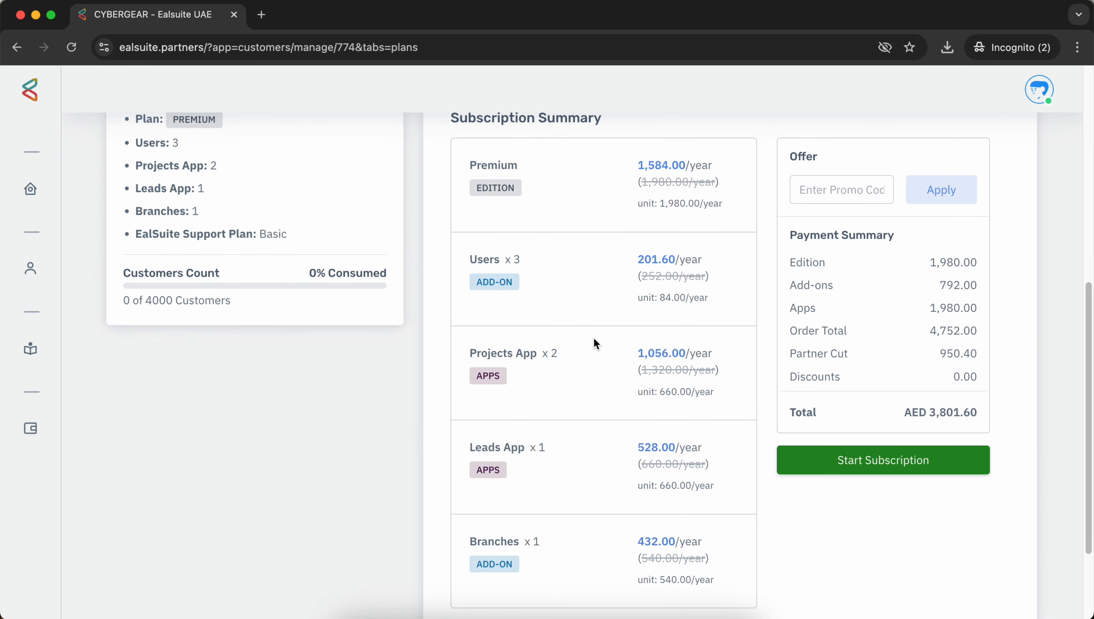
scroll(594, 343, "down", 1)
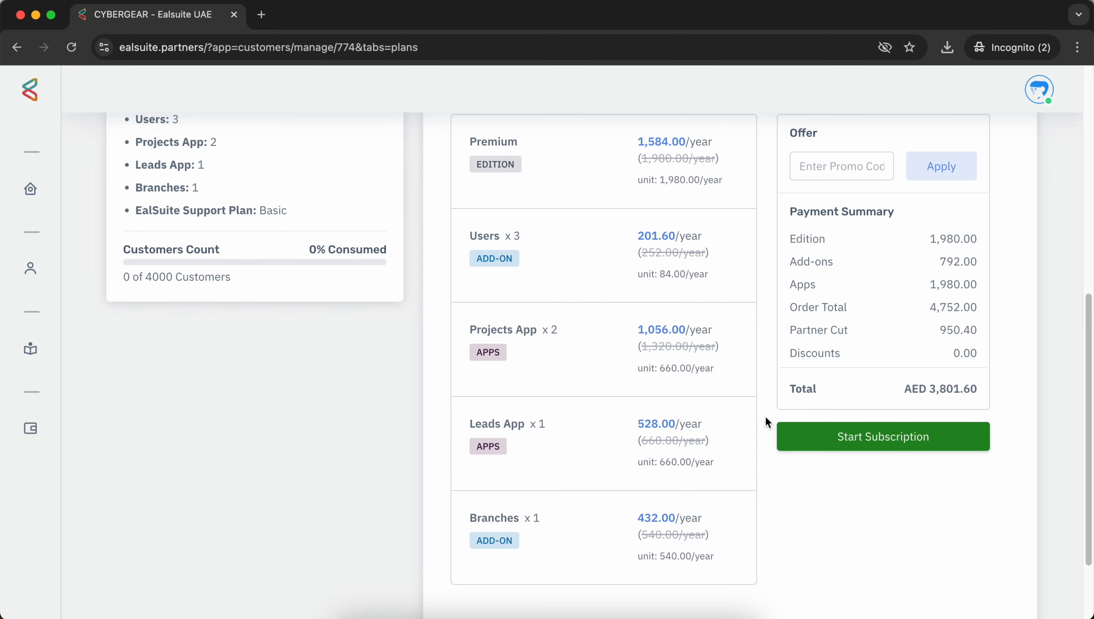
Step: Open the Cyber Gear billing address for editing in the Billing & Payments Edit Address Details form
scroll(764, 418, "up", 10)
left_click(754, 203)
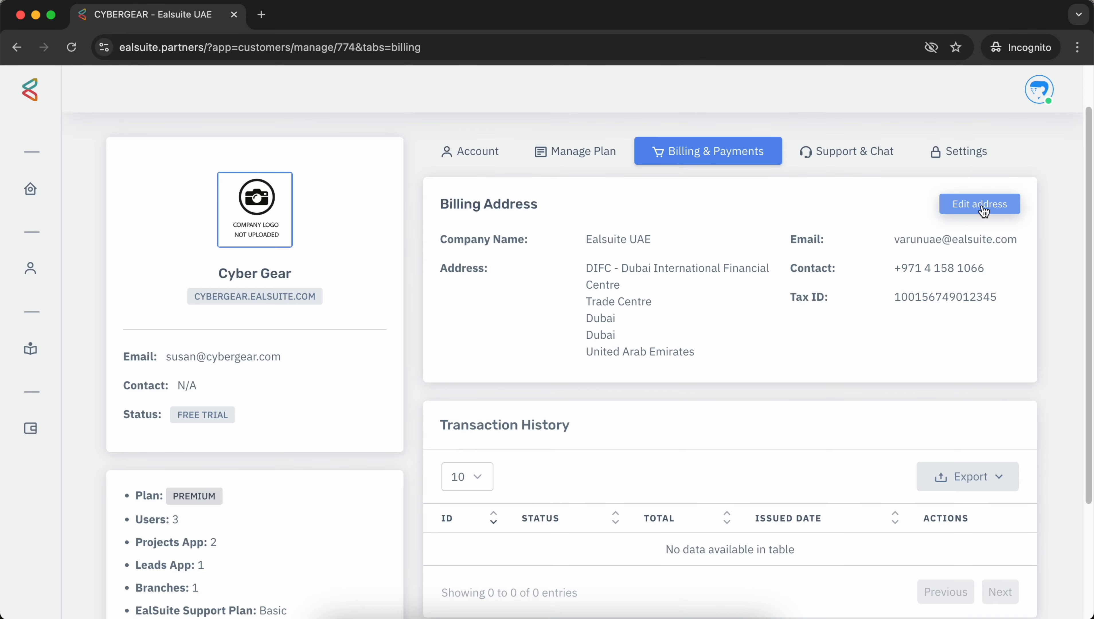
left_click(981, 208)
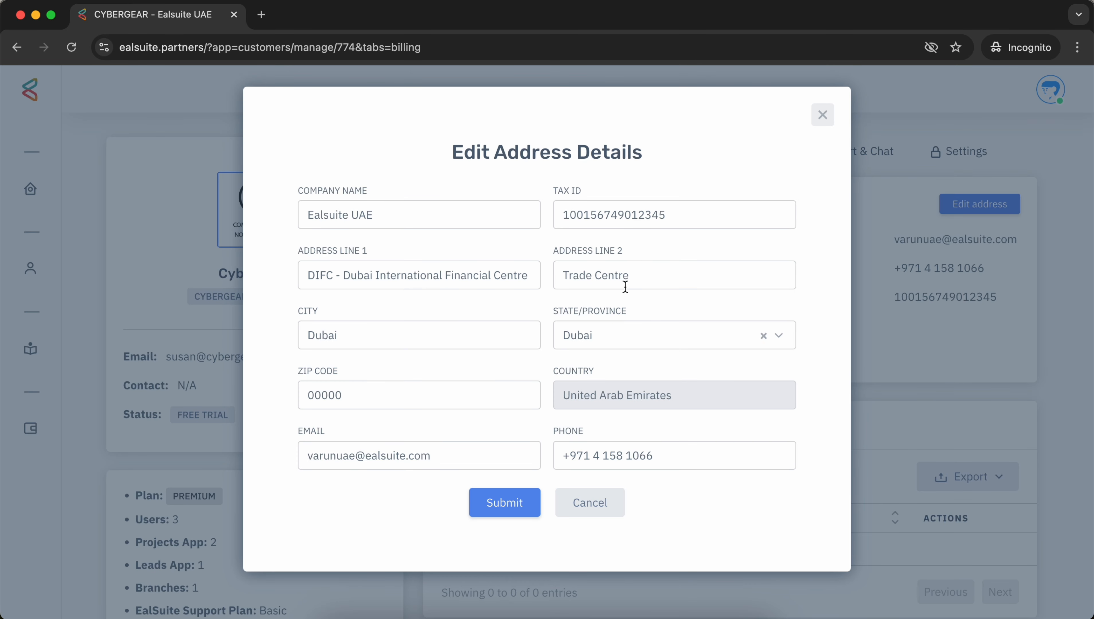